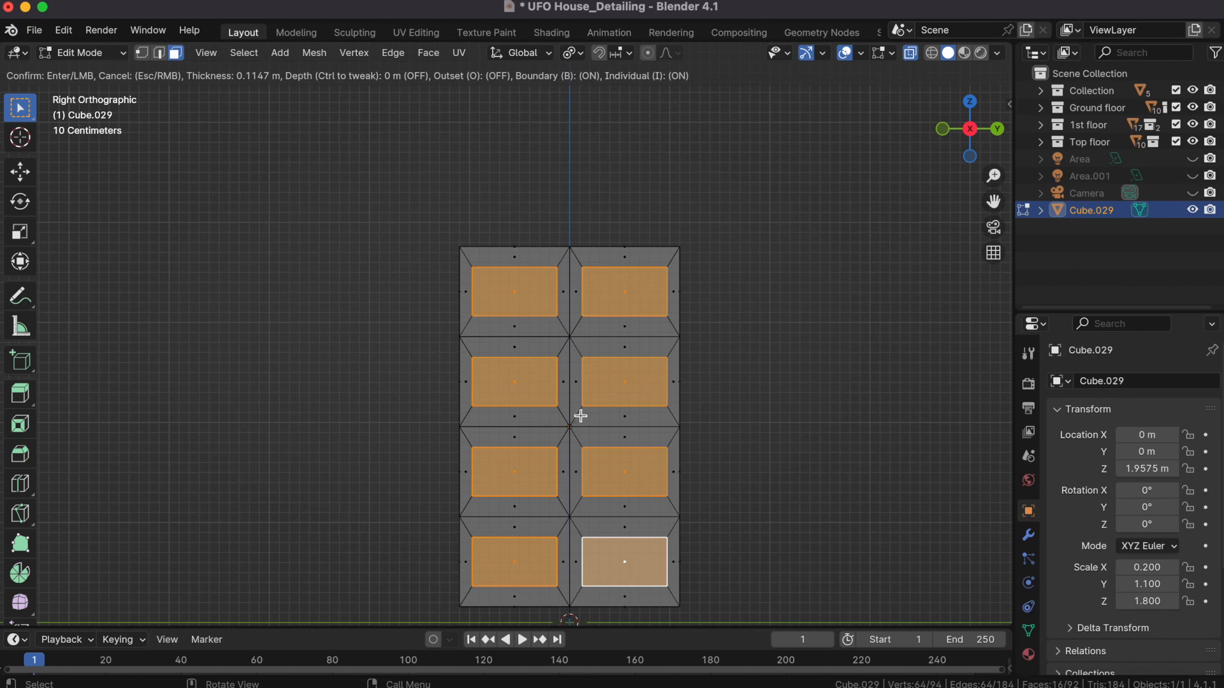
# Step: Scale the inset pane faces along Z by about 1.37
pyautogui.press('s')
pyautogui.press('z')
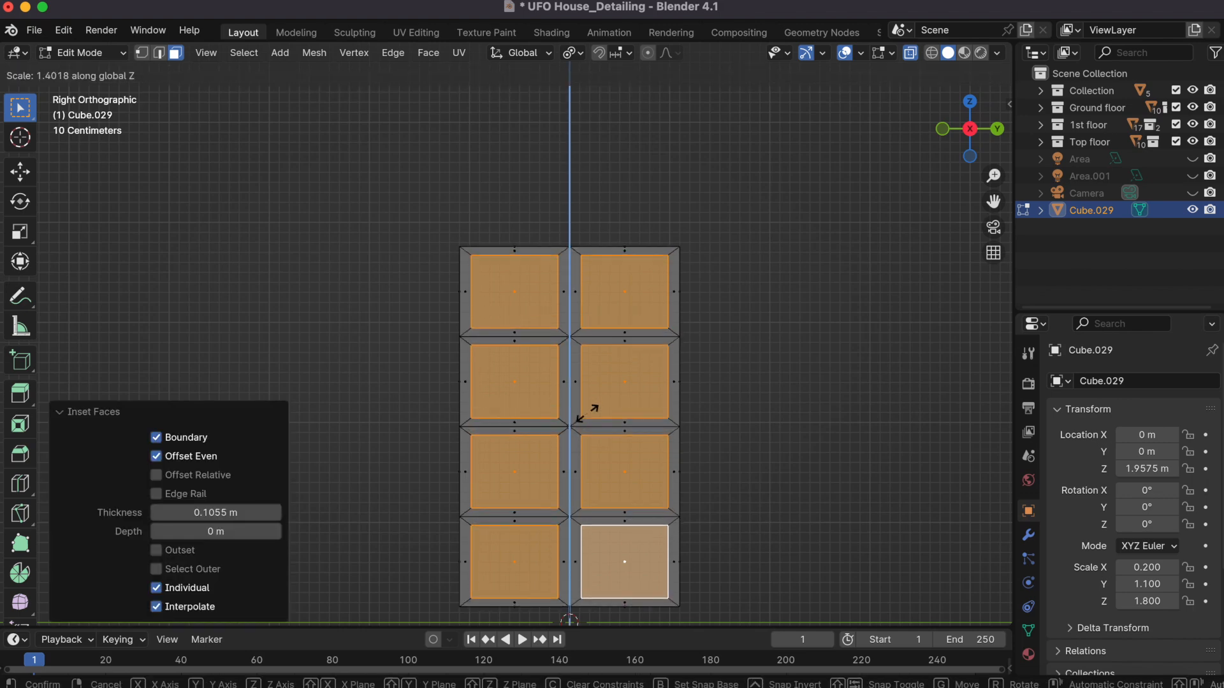
pyautogui.click(582, 411)
# Step: Try to extrude the pane faces in place and scale them inward along X
pyautogui.moveTo(778, 437); pyautogui.dragTo(712, 307, button='middle')
pyautogui.scroll(-1, 709, 310)
pyautogui.scroll(3, 703, 316)
pyautogui.press('e')
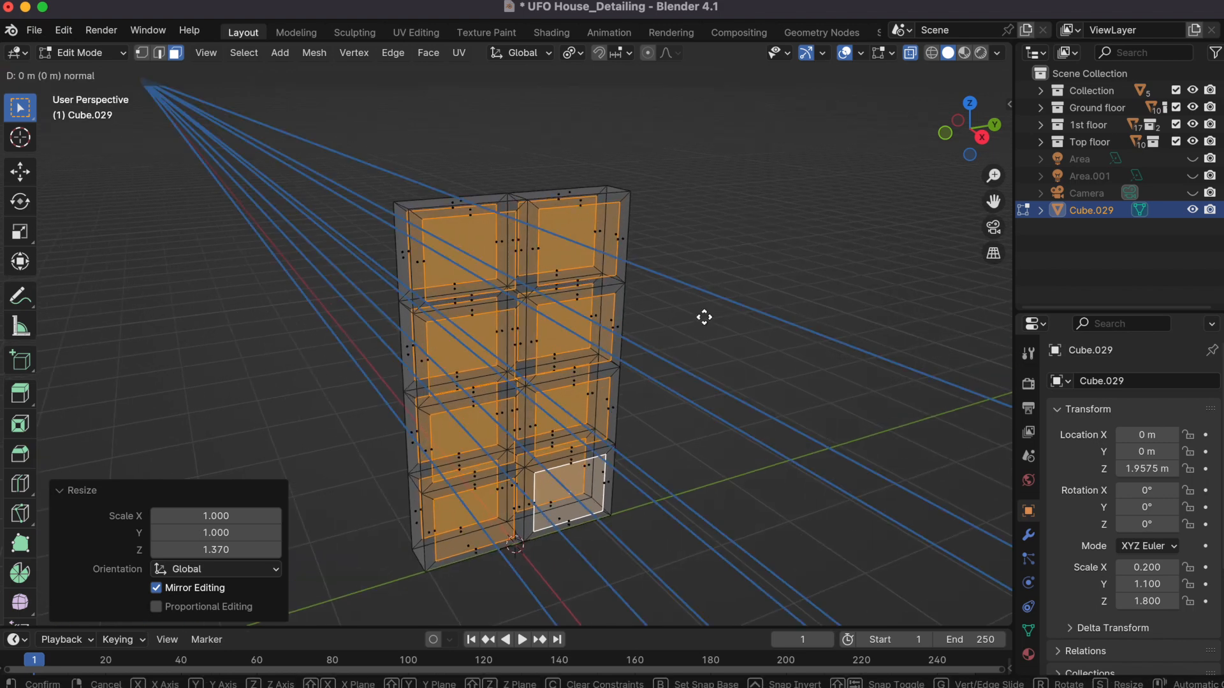
pyautogui.rightClick(704, 317)
pyautogui.press('s')
pyautogui.press('x')
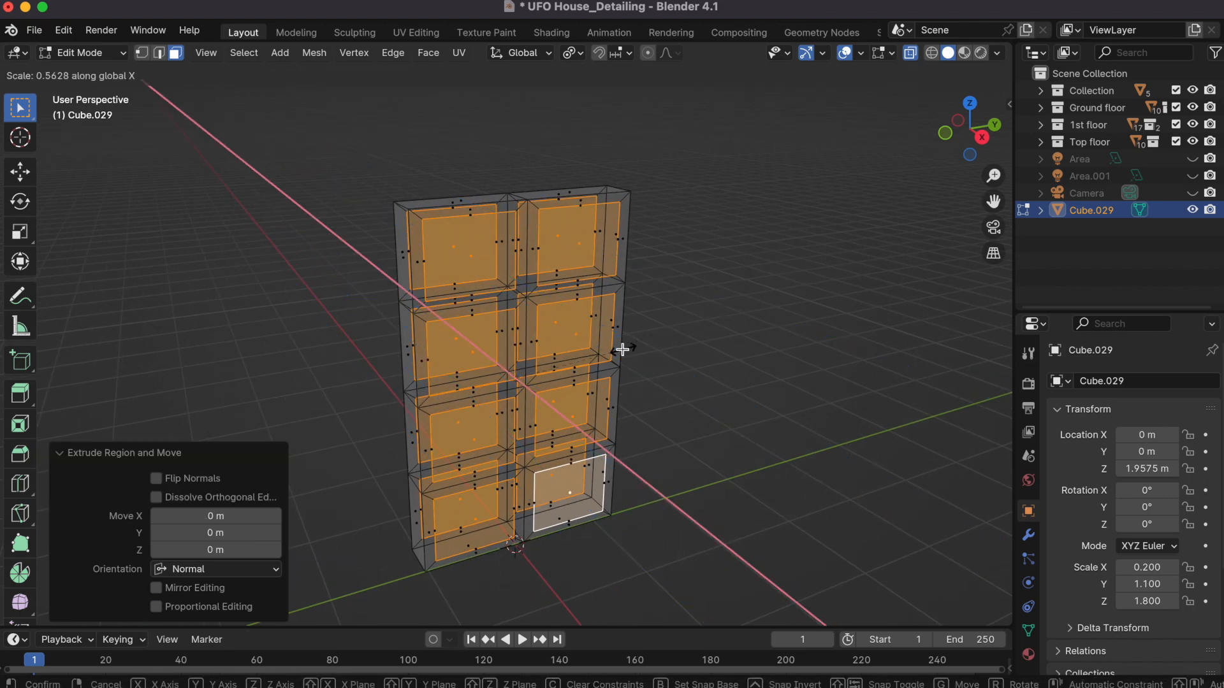
pyautogui.click(619, 350)
pyautogui.click(911, 56)
pyautogui.click(911, 56)
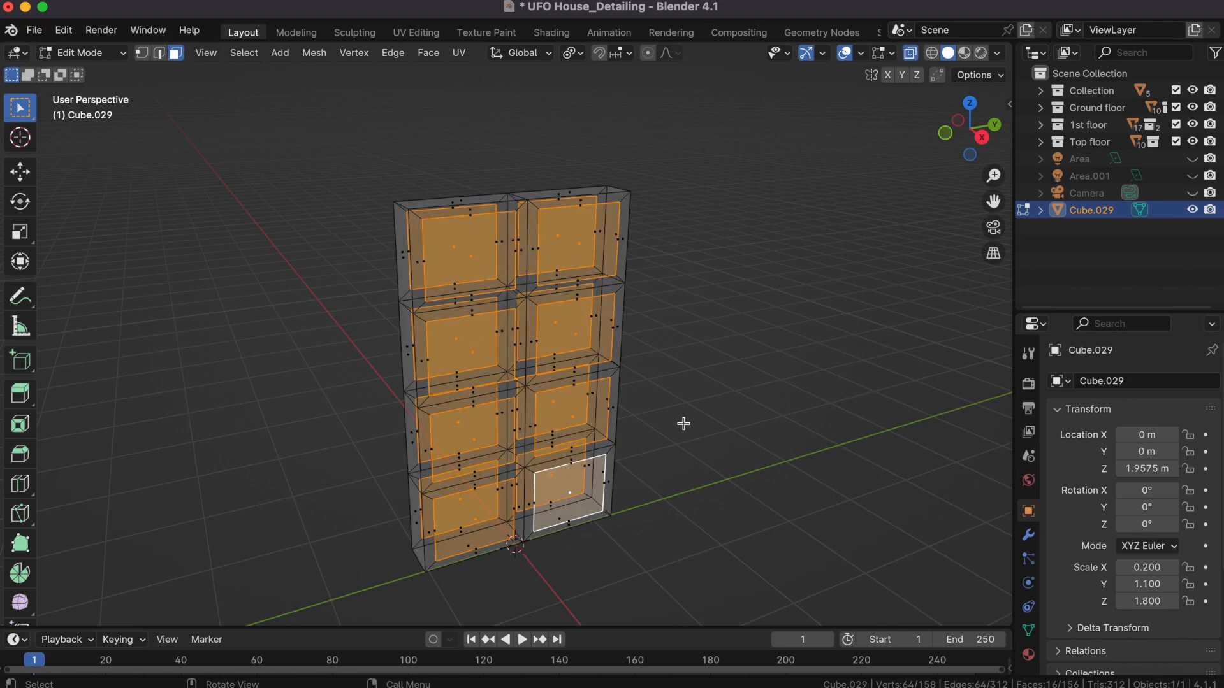
# Step: Try to scale the extruded pane faces along X by about -0.637 in the front view
pyautogui.click(944, 135)
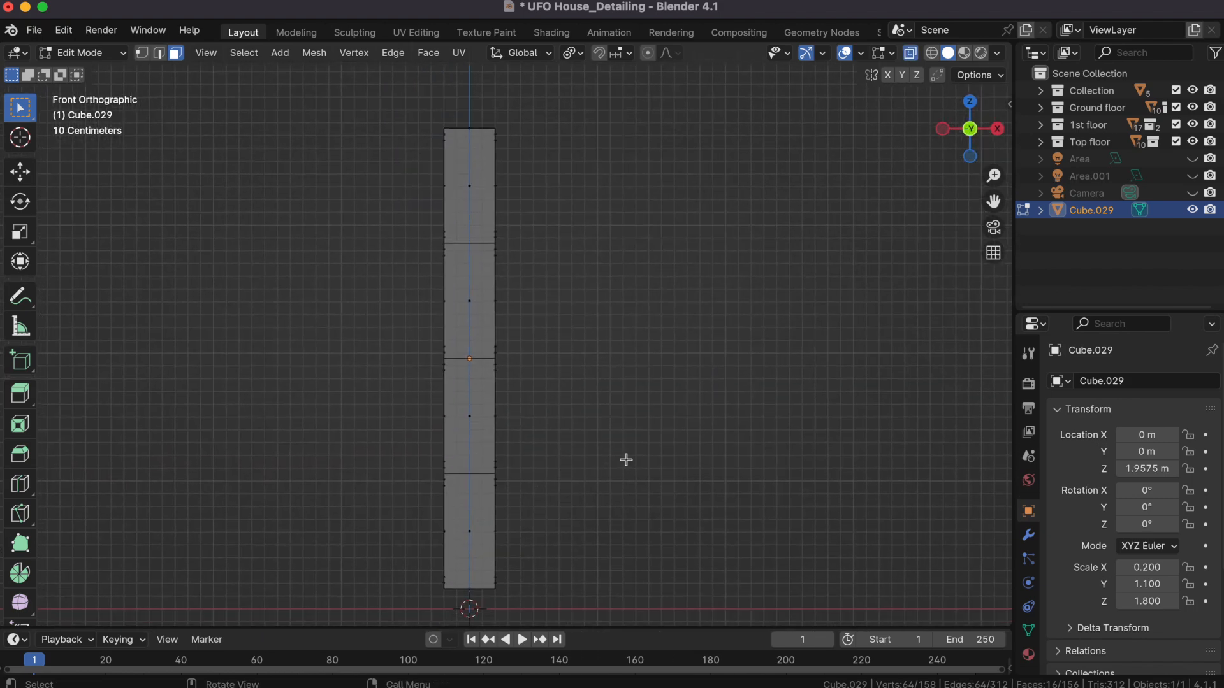
pyautogui.press('s')
pyautogui.press('x')
pyautogui.click(404, 259)
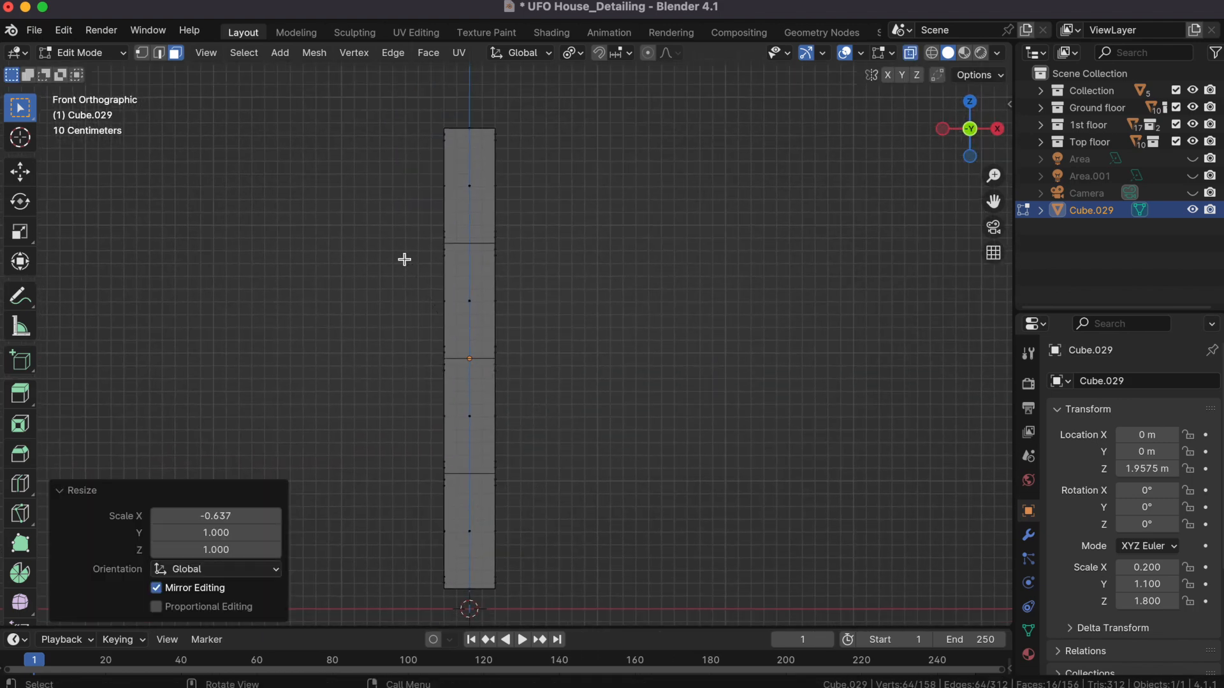
pyautogui.hscroll(10, 749, 362)
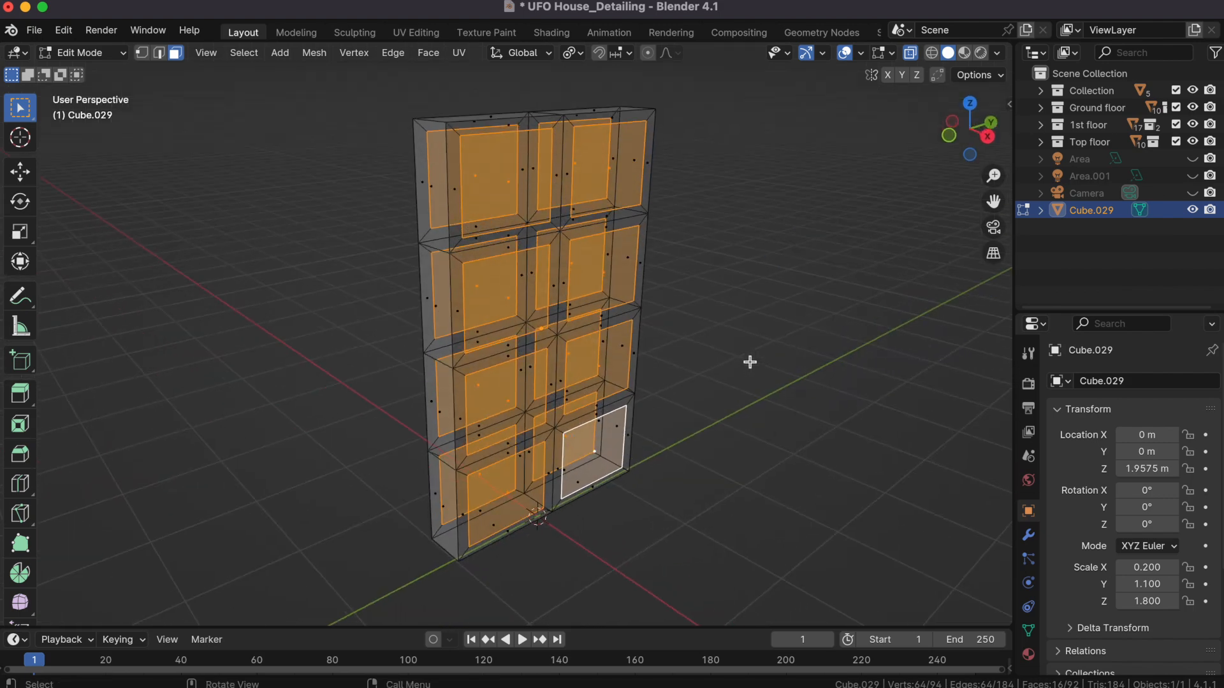
# Step: Try to extrude the pane faces along their normals by about -0.523 m and inspect the recesses without X-ray
pyautogui.click(437, 53)
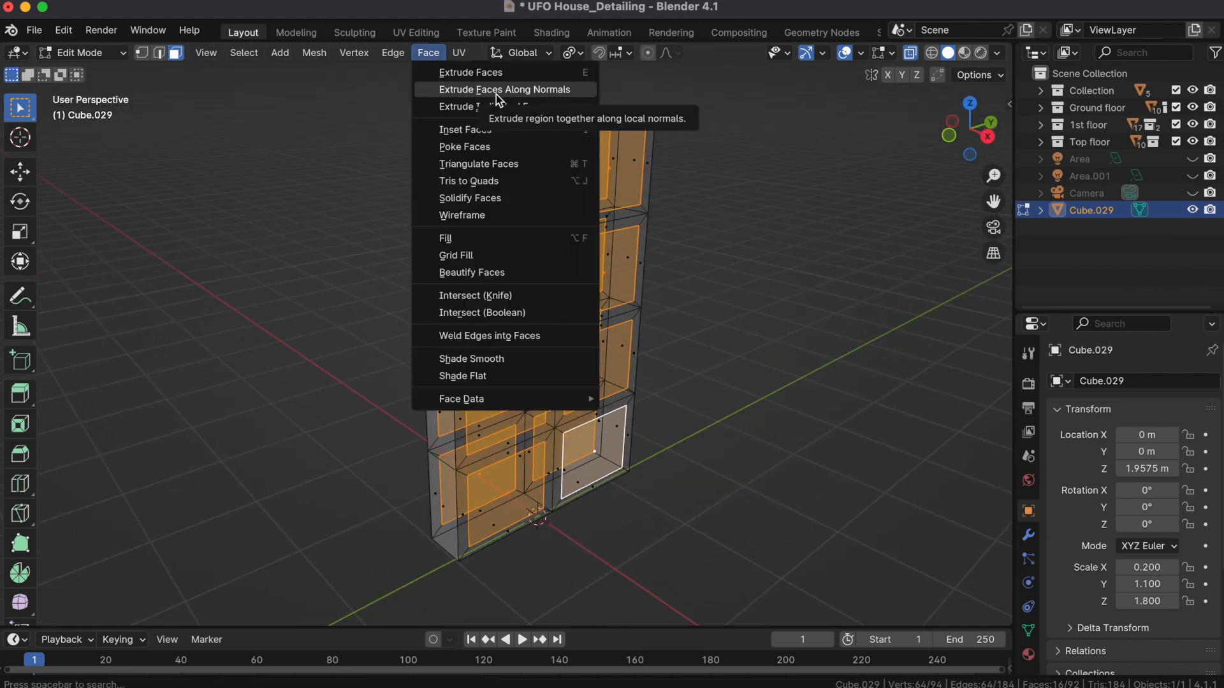
pyautogui.click(492, 87)
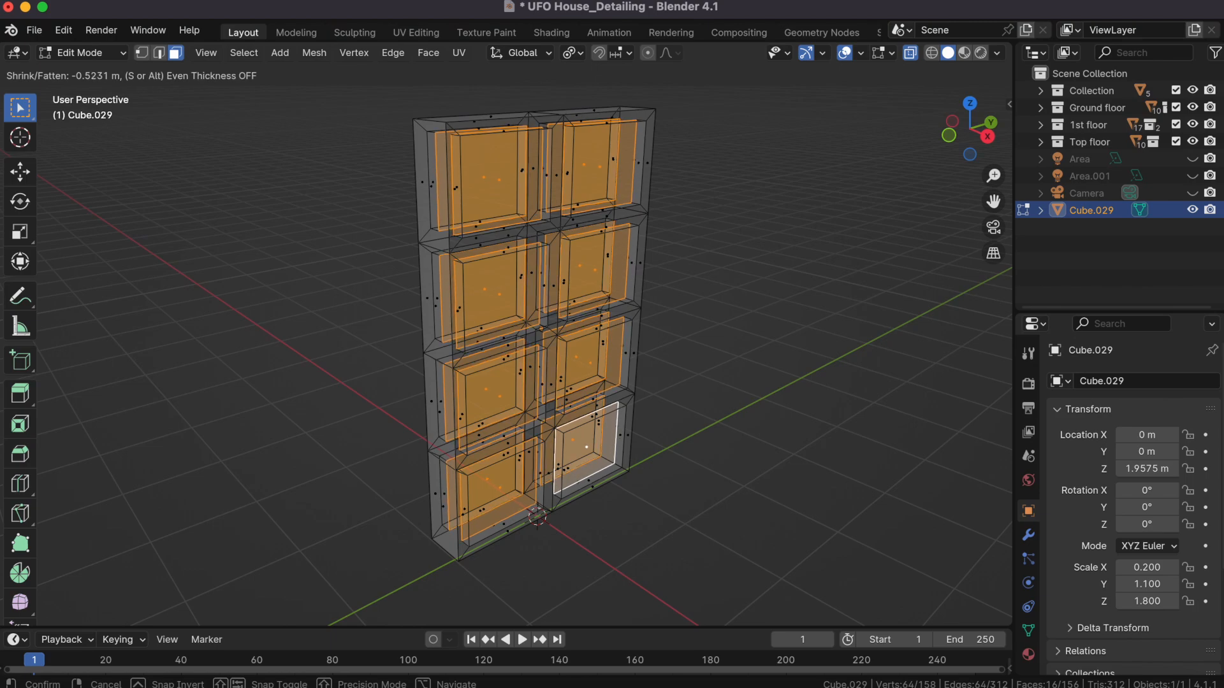
pyautogui.click(757, 311)
pyautogui.keyDown('shift'); pyautogui.scroll(2, 757, 313); pyautogui.keyUp('shift')
pyautogui.hscroll(-10, 682, 378)
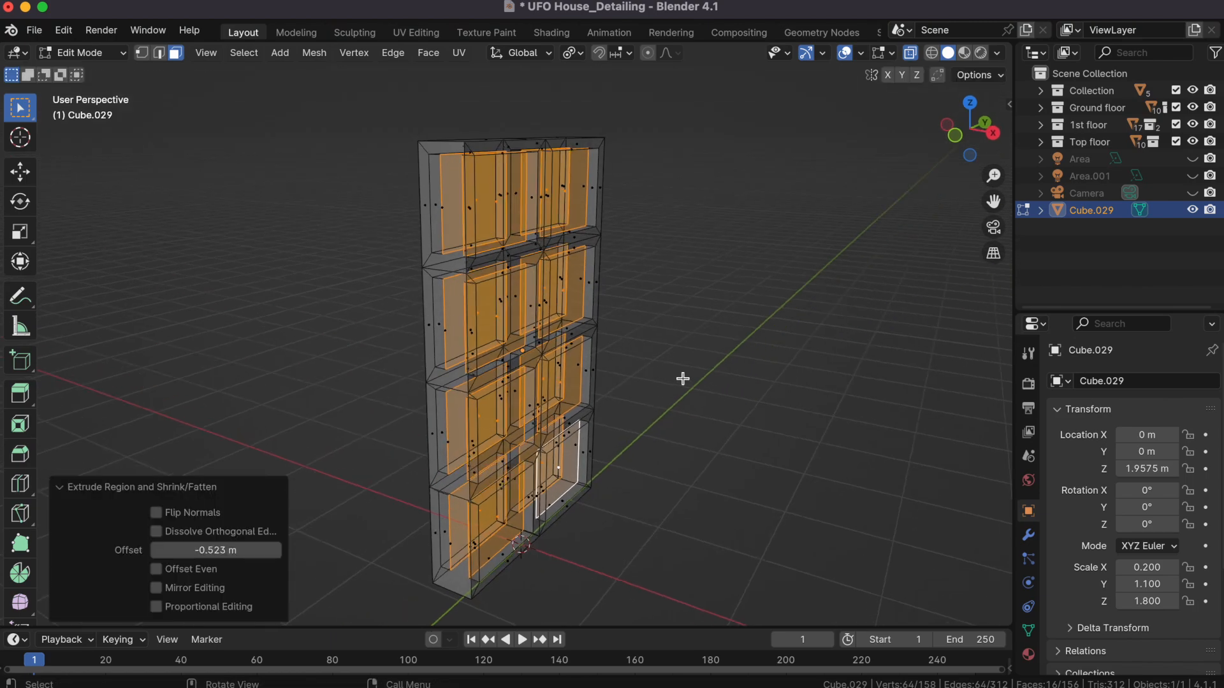
pyautogui.click(910, 53)
pyautogui.hscroll(10, 763, 422)
pyautogui.hscroll(-20, 762, 422)
pyautogui.hscroll(20, 762, 422)
pyautogui.hscroll(5, 762, 421)
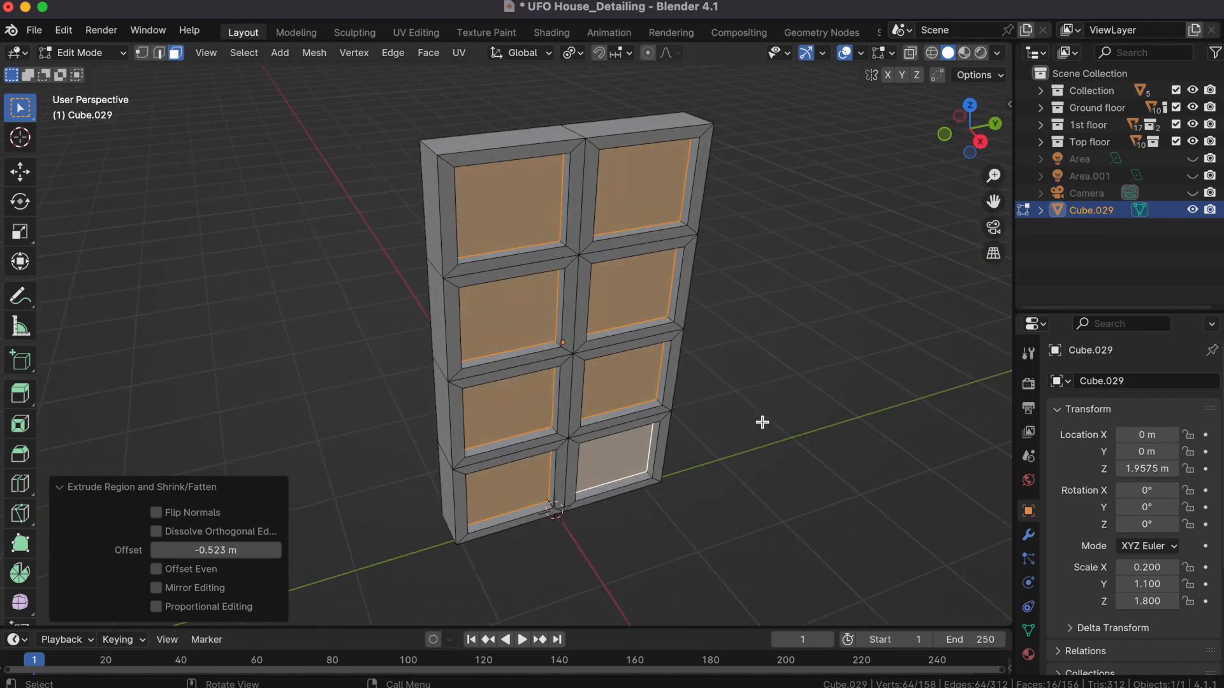
# Step: Try to scale the recessed pane faces along X
pyautogui.press('s')
pyautogui.press('x')
pyautogui.click(517, 298)
pyautogui.hscroll(-15, 710, 487)
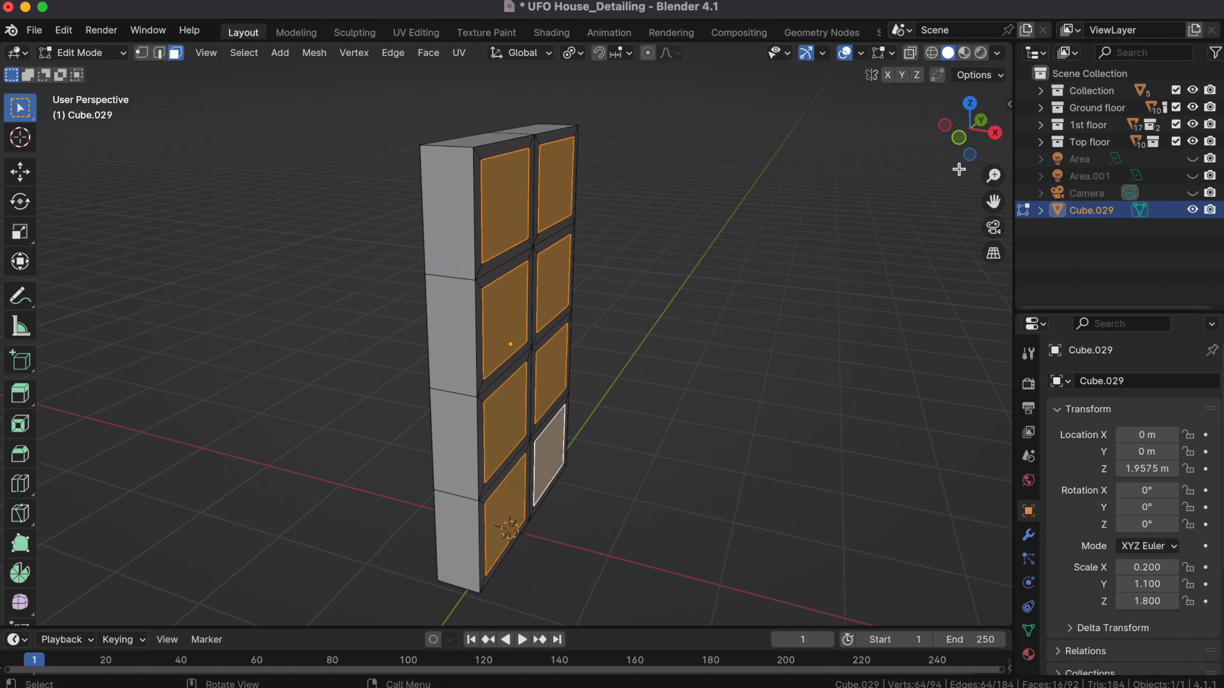
# Step: Extrude the pane faces inward along their normals by about -0.71 m in the front view, and return to Object Mode
pyautogui.click(958, 138)
pyautogui.click(428, 53)
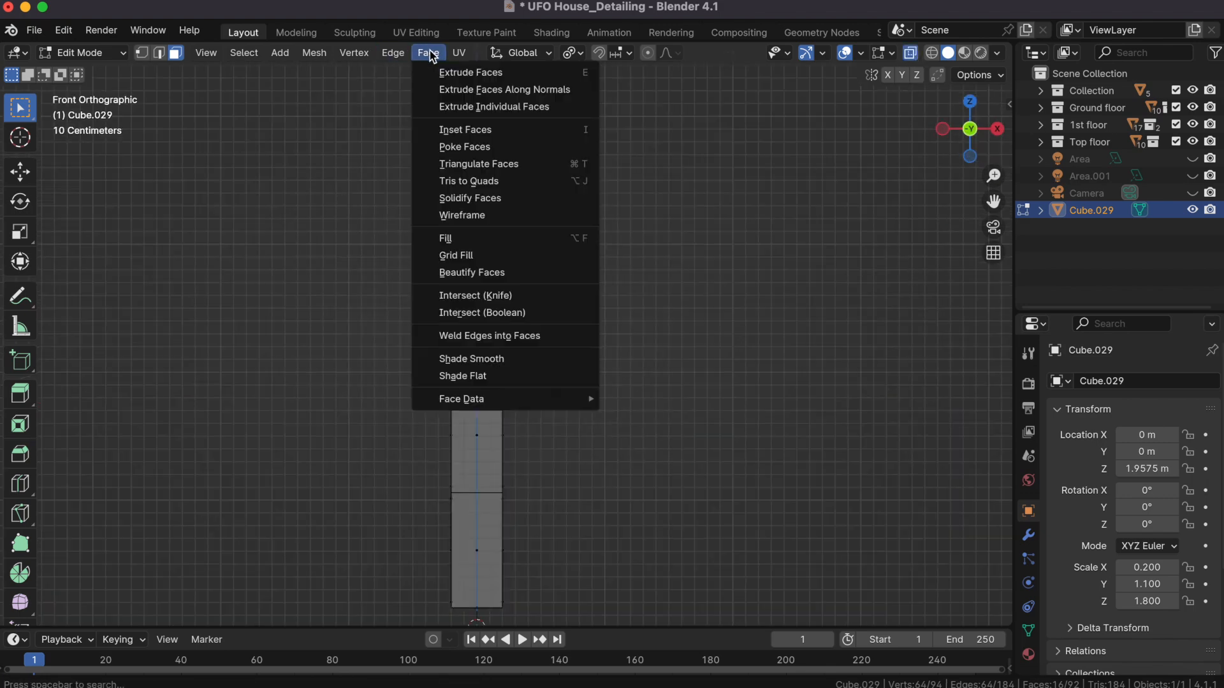
pyautogui.click(428, 53)
pyautogui.click(429, 52)
pyautogui.click(490, 87)
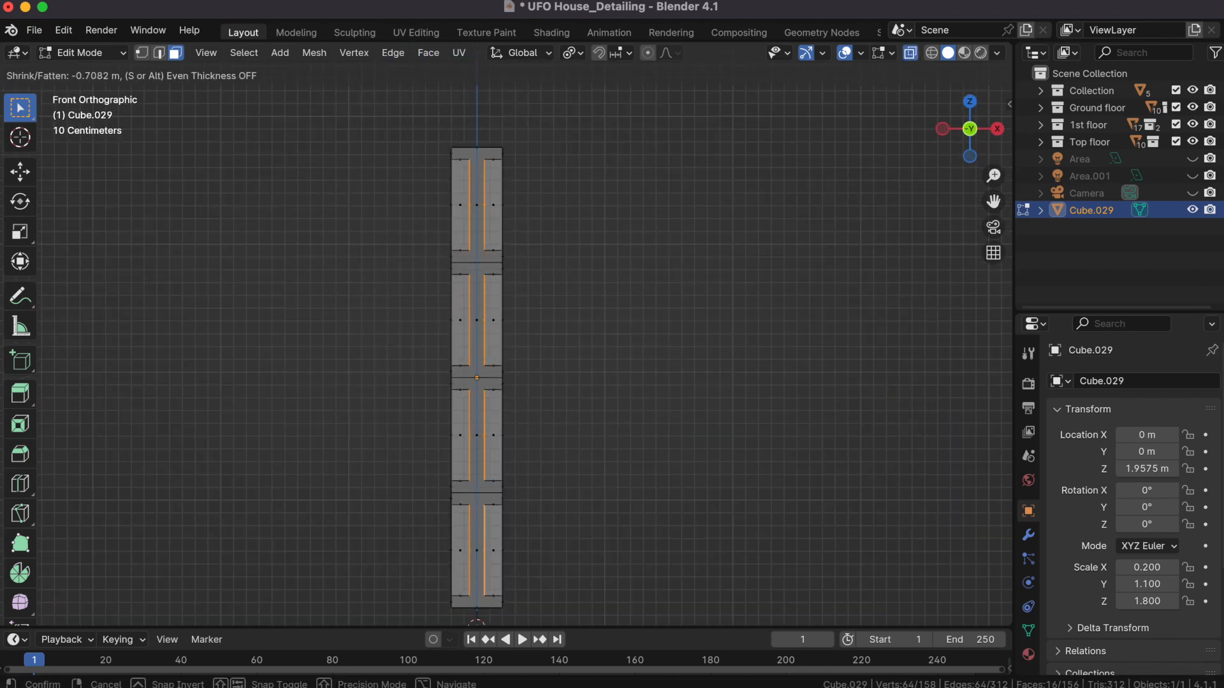
pyautogui.click(631, 308)
pyautogui.moveTo(630, 309); pyautogui.dragTo(770, 383, button='middle')
pyautogui.press('Tab')
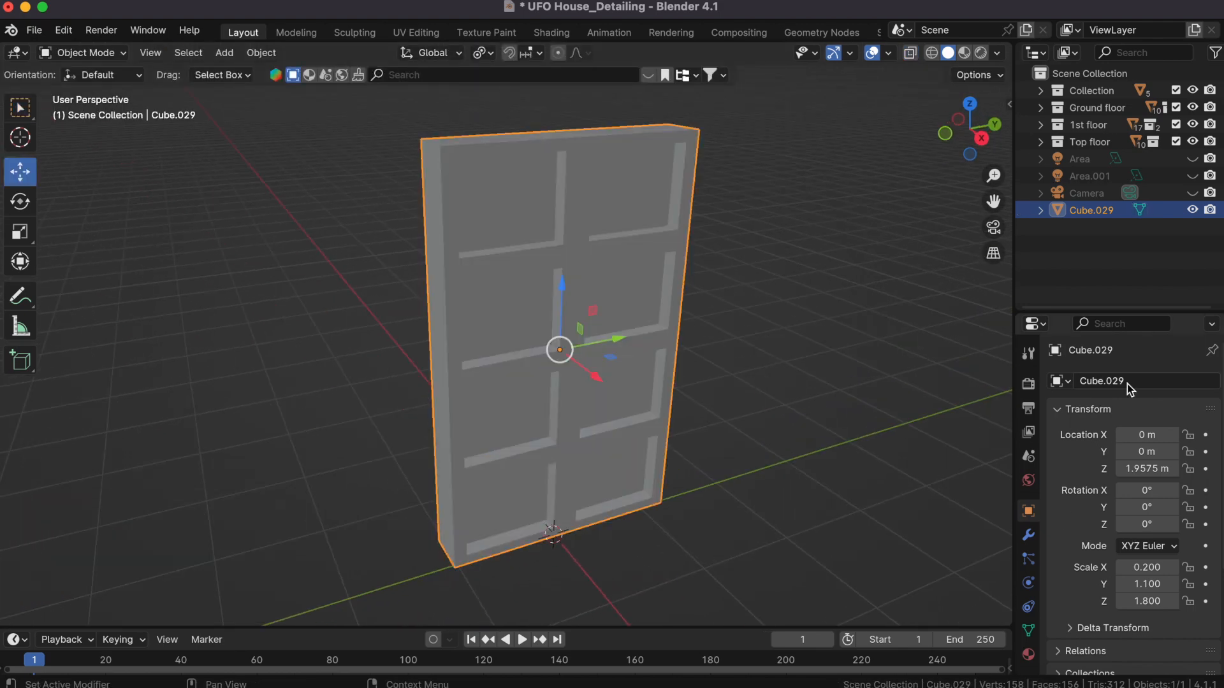
# Step: Add a Bevel modifier to the door panel
pyautogui.click(1028, 534)
pyautogui.click(1083, 383)
pyautogui.moveTo(1083, 453)
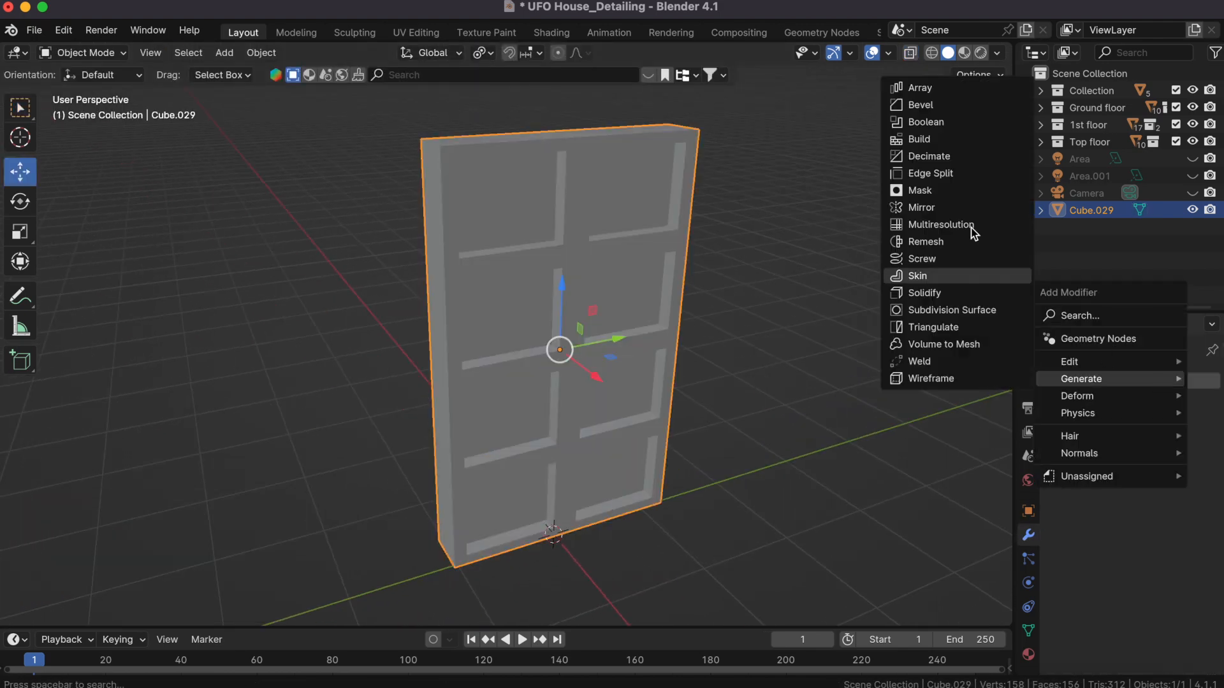
pyautogui.click(924, 119)
pyautogui.moveTo(792, 385); pyautogui.dragTo(776, 457, button='middle')
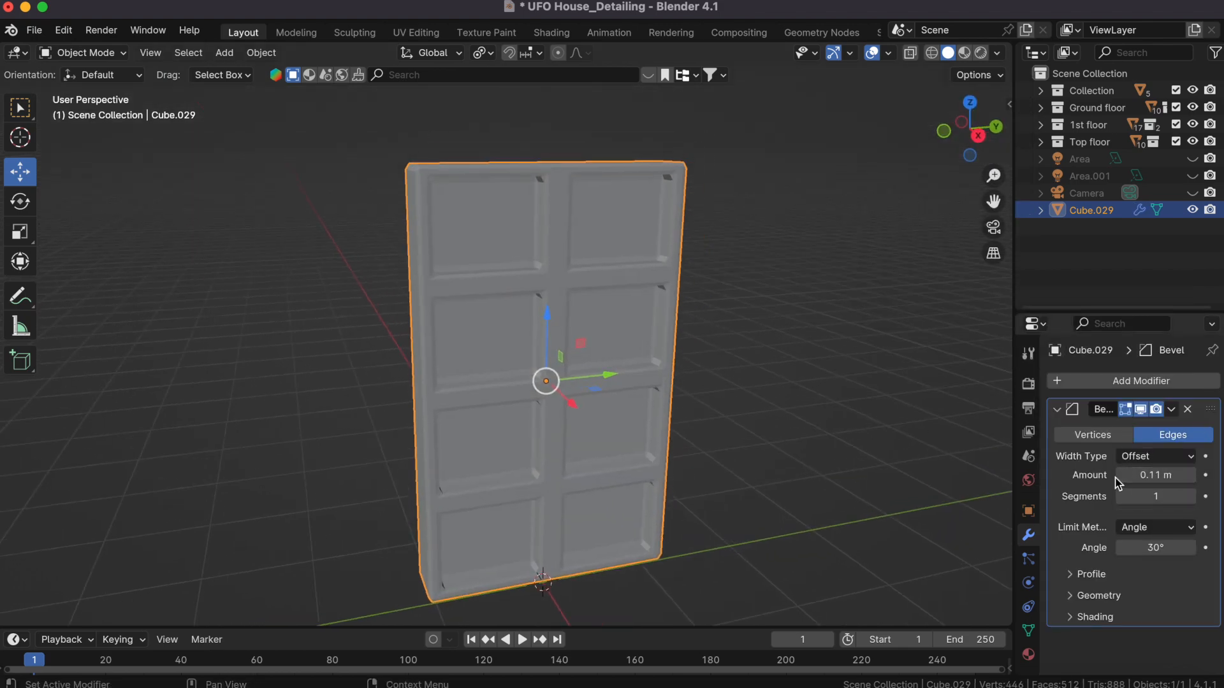
# Step: Set the Bevel modifier to 2 segments and an amount of 0.2 m, and deselect the door
pyautogui.click(1190, 496)
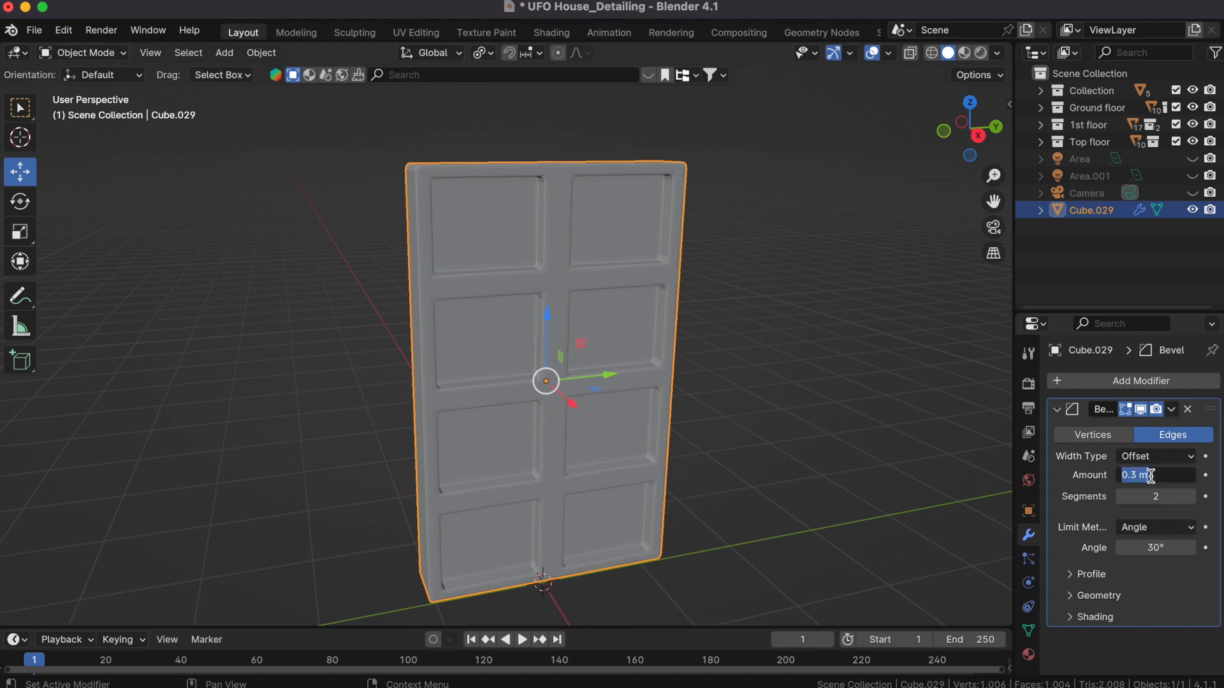
pyautogui.press('Return')
pyautogui.click(818, 403)
pyautogui.moveTo(818, 403); pyautogui.dragTo(841, 441, button='middle')
# Step: Select the door's top faces in Edit Mode from the right view
pyautogui.click(980, 136)
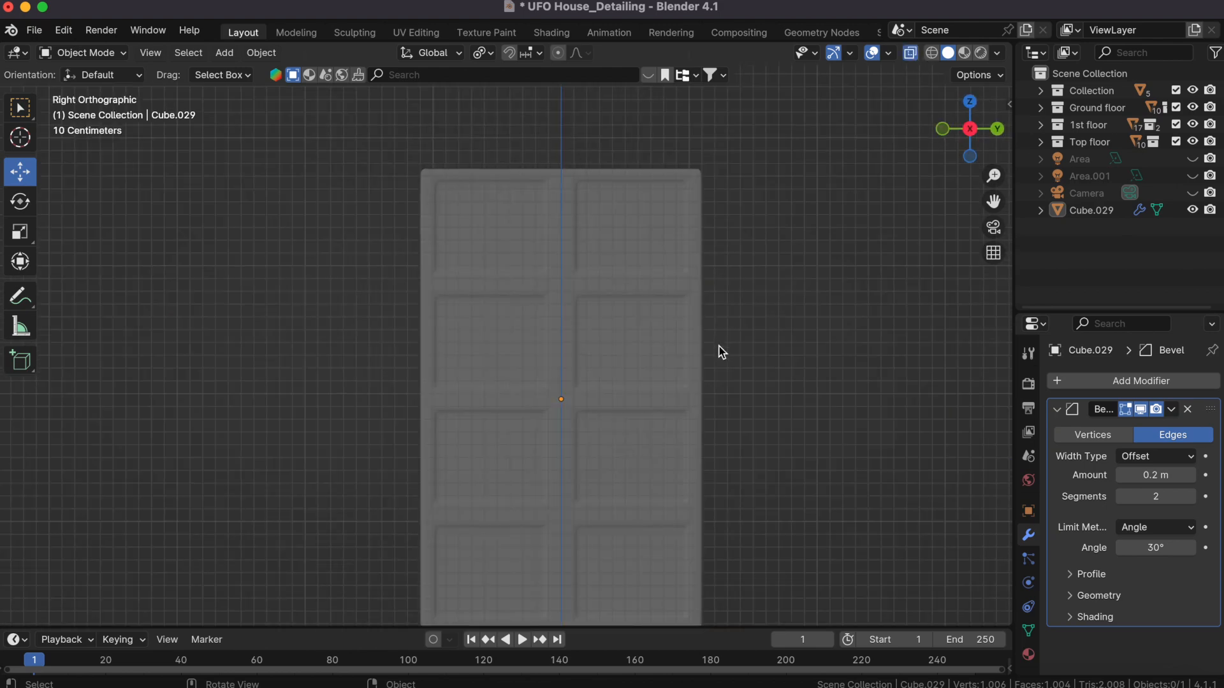
pyautogui.press('Tab')
pyautogui.moveTo(731, 133); pyautogui.dragTo(396, 173)
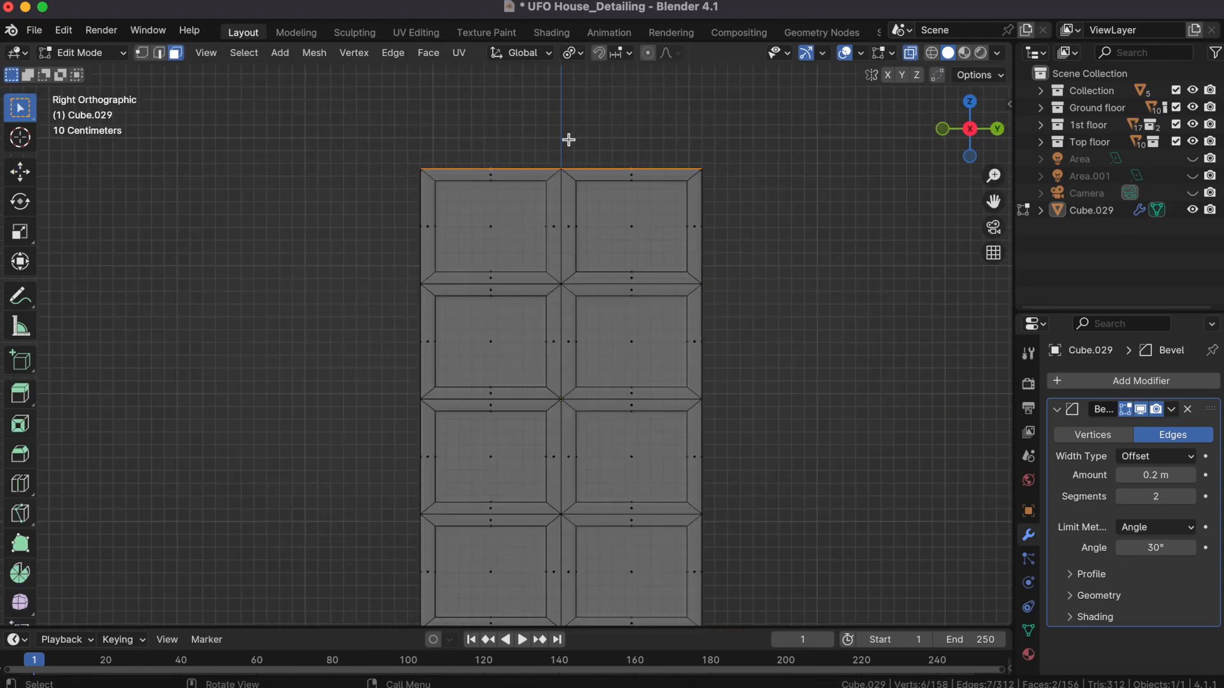
# Step: Try to move the door's top faces up along Z by about 0.17 m
pyautogui.press('g')
pyautogui.press('z')
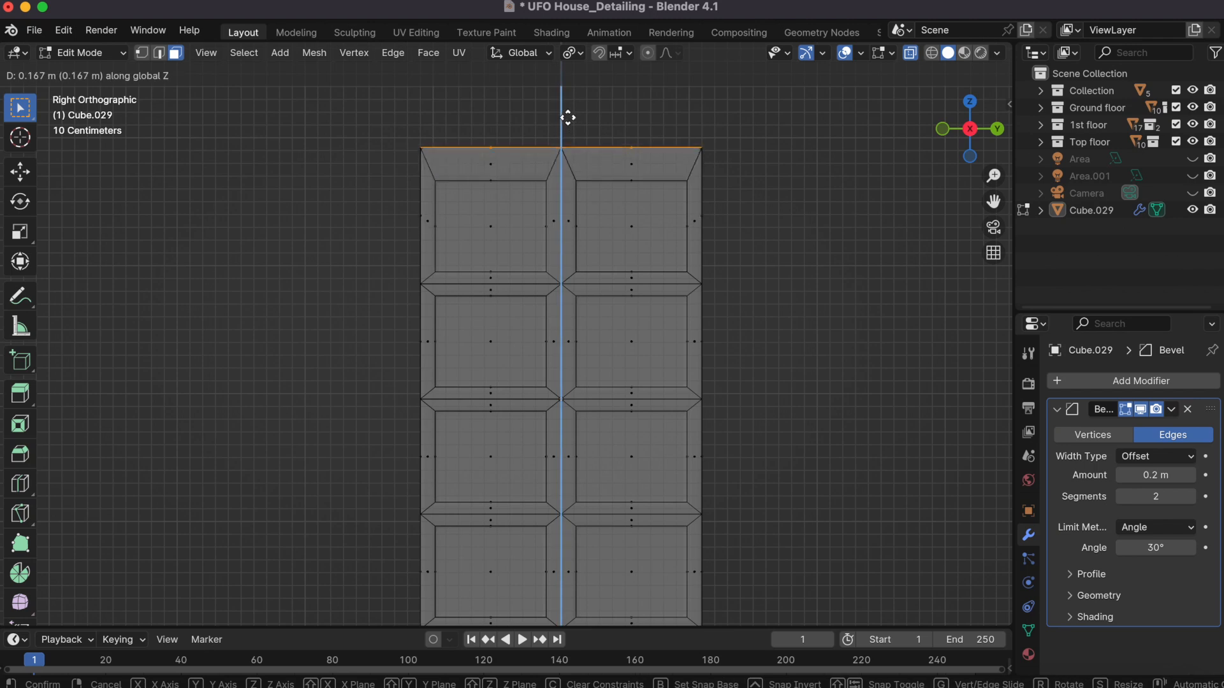
pyautogui.click(567, 117)
pyautogui.hotkey('ctrl', 'z')
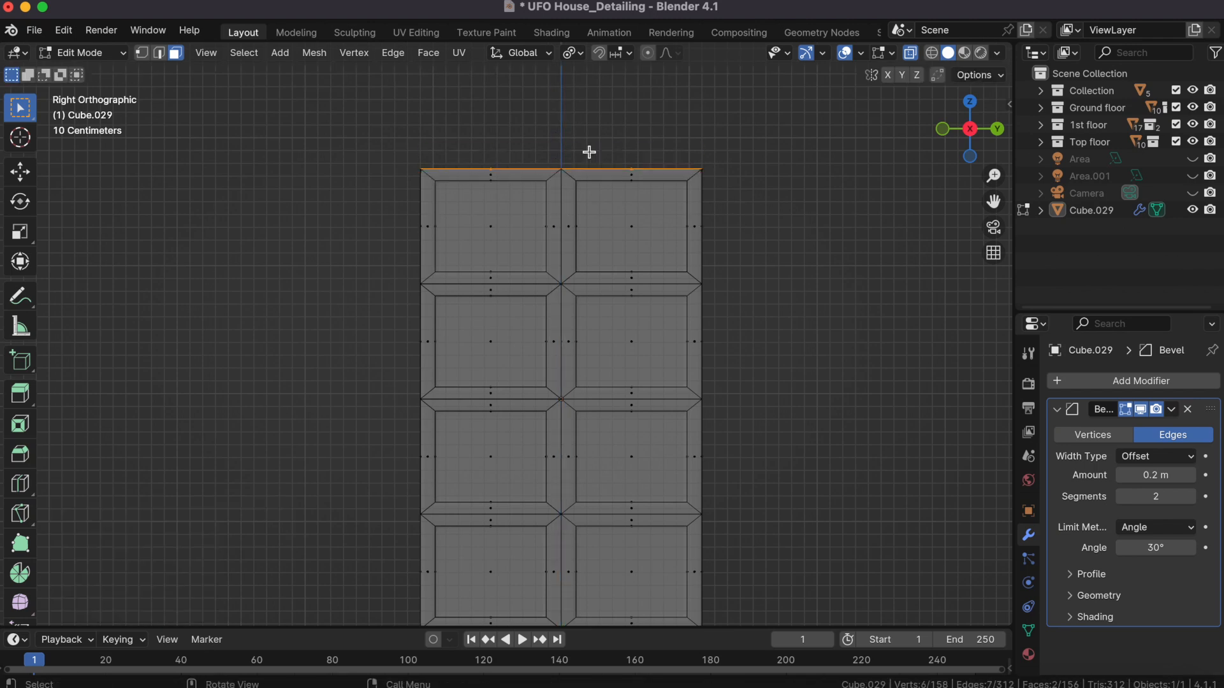
# Step: Extrude the top faces upward by about 0.25 m, check the reference door photo in Finder, and return to Blender
pyautogui.press('g')
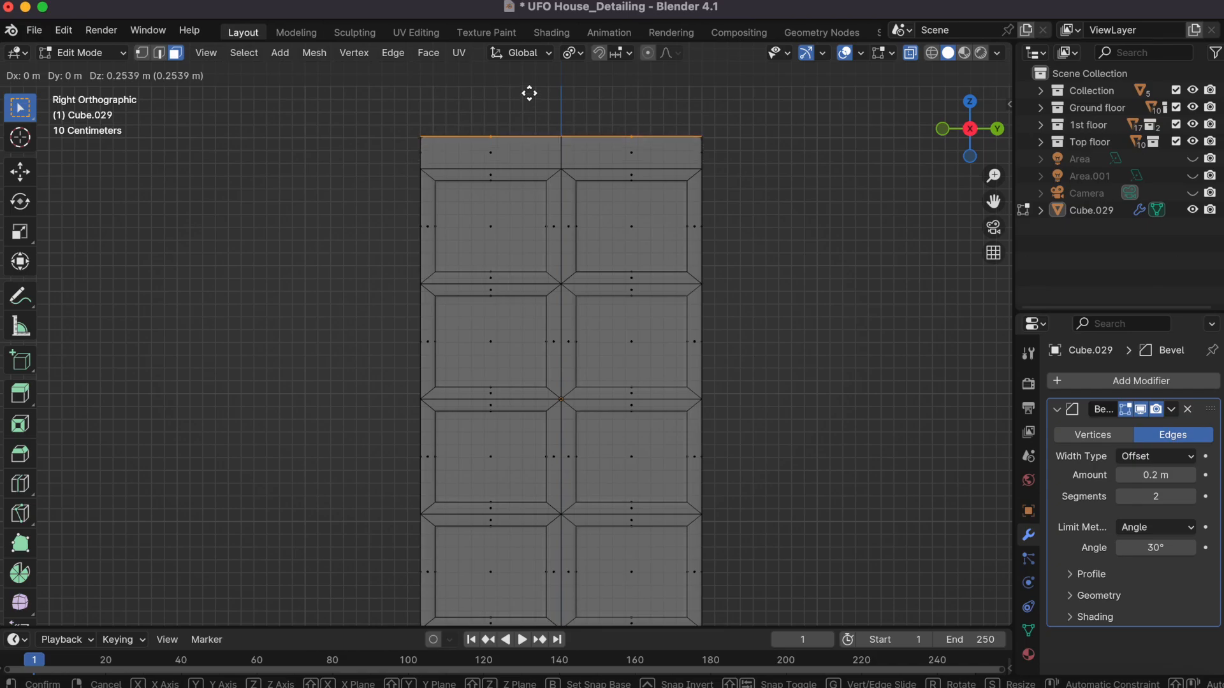
pyautogui.click(529, 93)
pyautogui.click(46, 687)
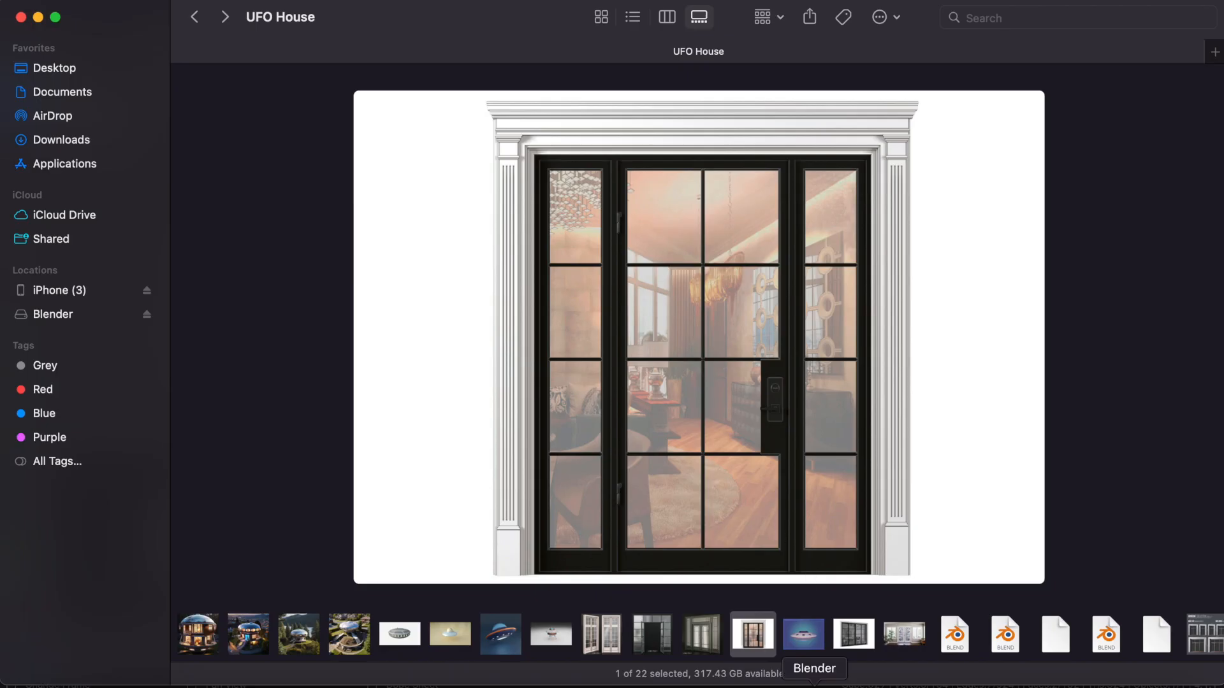
pyautogui.click(814, 686)
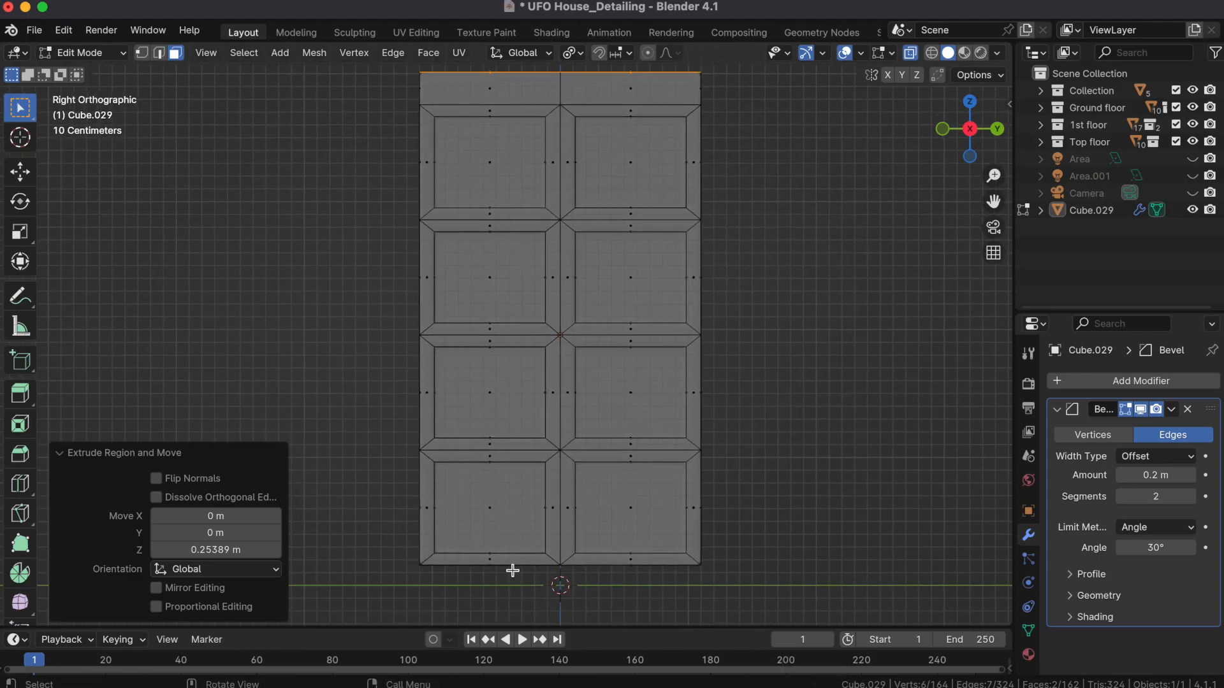
# Step: Select both bottom faces of the door and return to the right view
pyautogui.scroll(-5, 858, 466)
pyautogui.click(492, 579)
pyautogui.click(980, 123)
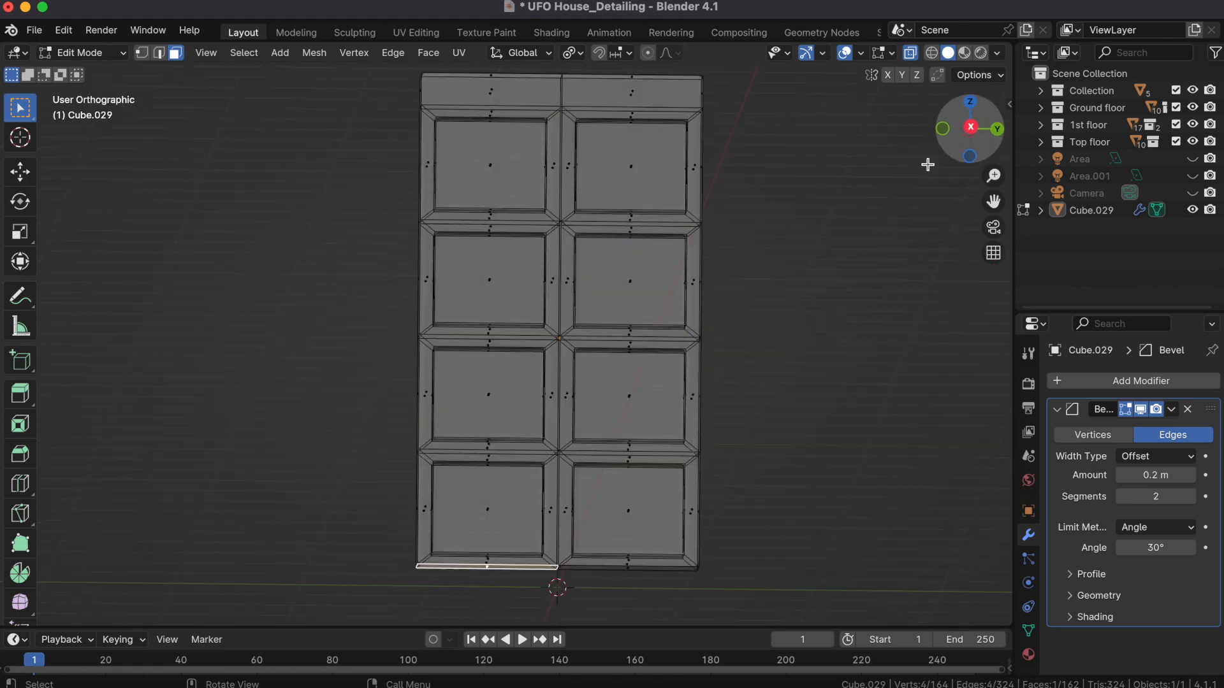
pyautogui.click(758, 481)
pyautogui.scroll(-5, 759, 481)
pyautogui.click(507, 582)
pyautogui.keyDown('shift'); pyautogui.click(628, 584); pyautogui.keyUp('shift')
pyautogui.click(685, 592)
pyautogui.keyDown('shift'); pyautogui.click(506, 581); pyautogui.keyUp('shift')
pyautogui.click(980, 118)
# Step: Try to extrude the two bottom faces downward
pyautogui.press('e')
pyautogui.press('z')
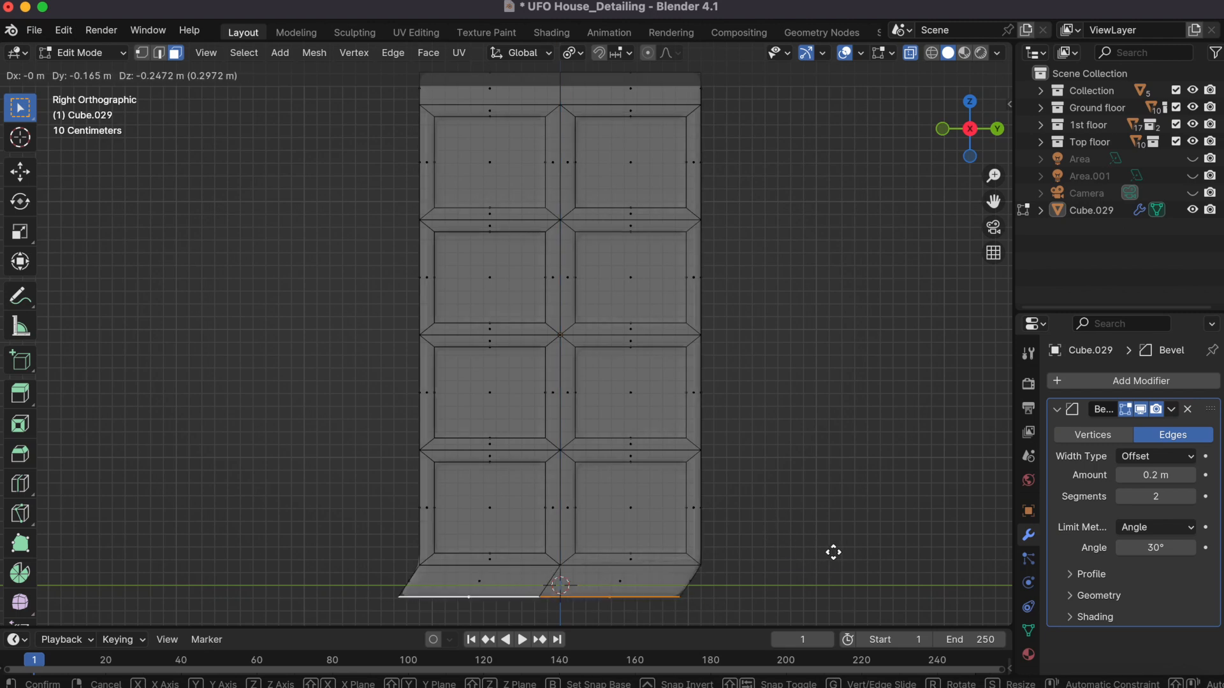
pyautogui.click(834, 552)
pyautogui.press('super+z')
# Step: Extrude the two bottom faces straight down by about 0.27 m and clear the selection
pyautogui.press('e')
pyautogui.press('z')
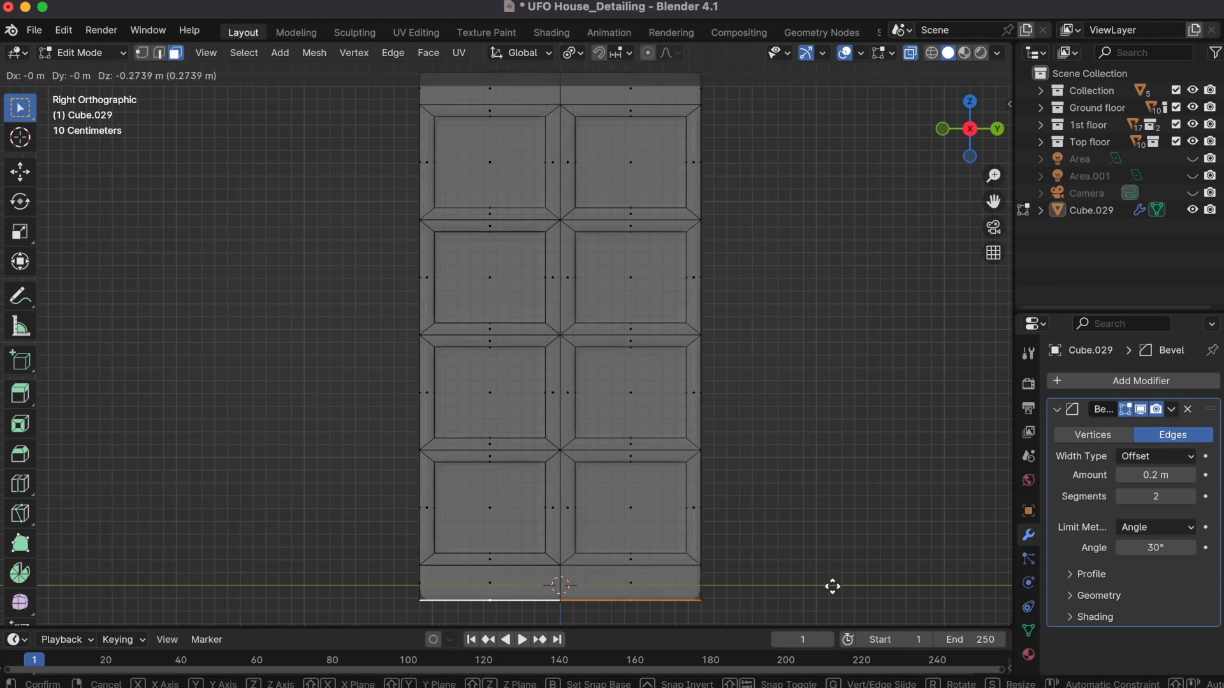
pyautogui.click(833, 585)
pyautogui.click(810, 388)
pyautogui.scroll(-1, 810, 388)
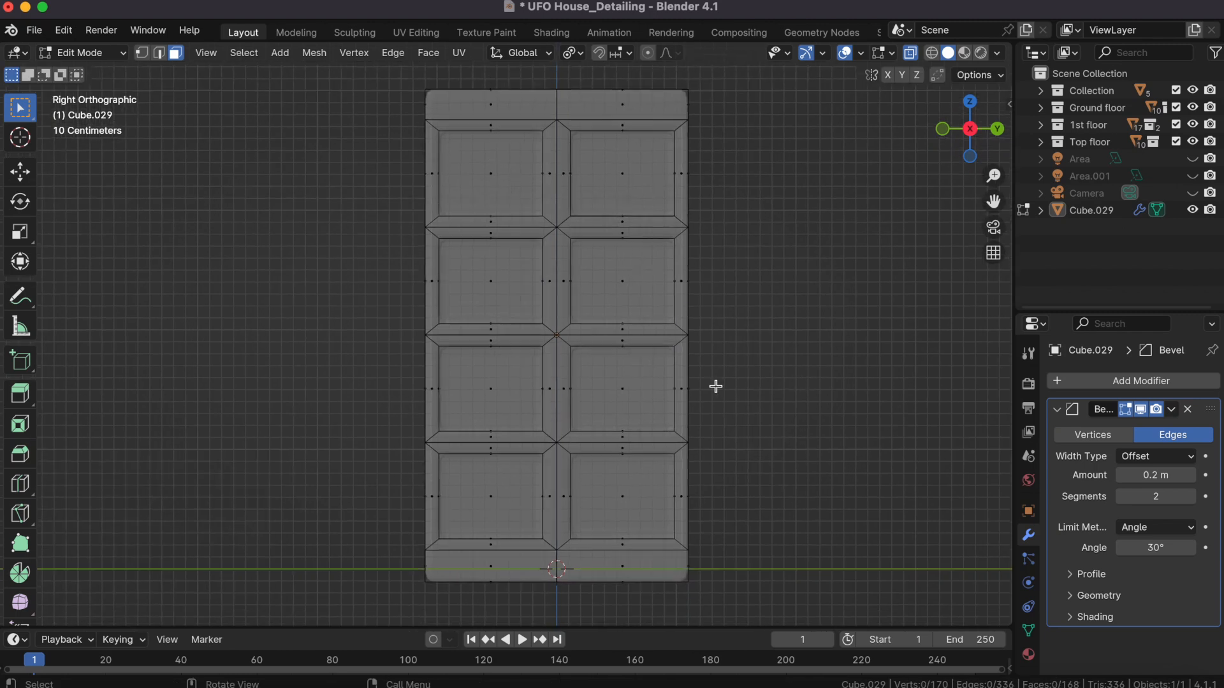
# Step: Lower the door's top vertices slightly along Z, turn off X-ray, and clear the selection
pyautogui.moveTo(408, 76); pyautogui.dragTo(724, 101)
pyautogui.press('g')
pyautogui.press('z')
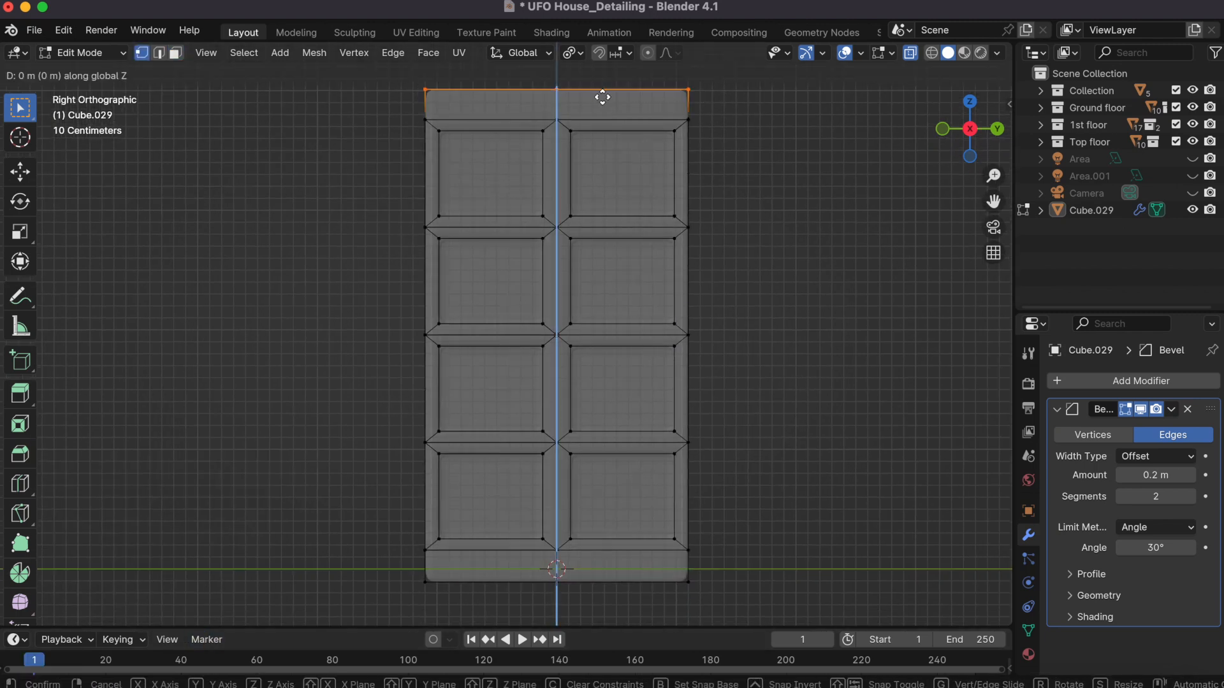
pyautogui.click(609, 103)
pyautogui.click(908, 56)
pyautogui.click(761, 258)
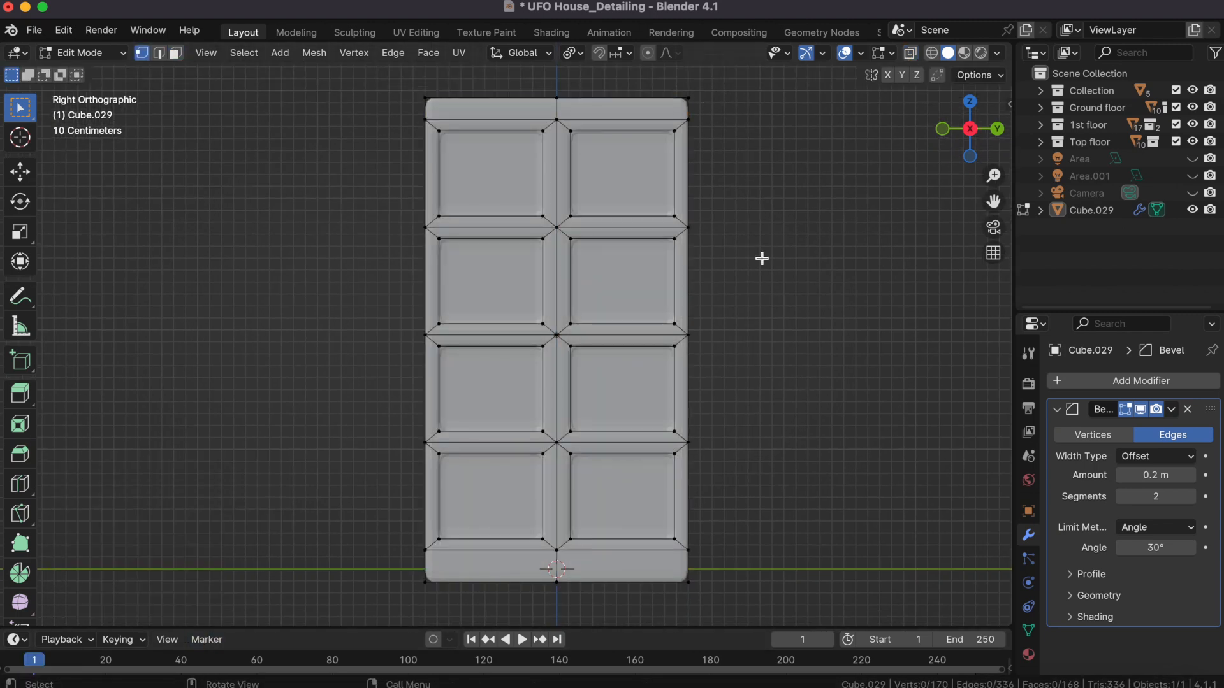
# Step: Examine the beveled door in Object Mode from an angle, reselect it, and return to Edit Mode
pyautogui.press('Tab')
pyautogui.moveTo(782, 344); pyautogui.dragTo(785, 346, button='middle')
pyautogui.moveTo(754, 388); pyautogui.dragTo(751, 388, button='middle')
pyautogui.scroll(-1, 752, 388)
pyautogui.scroll(2, 659, 208)
pyautogui.click(659, 208)
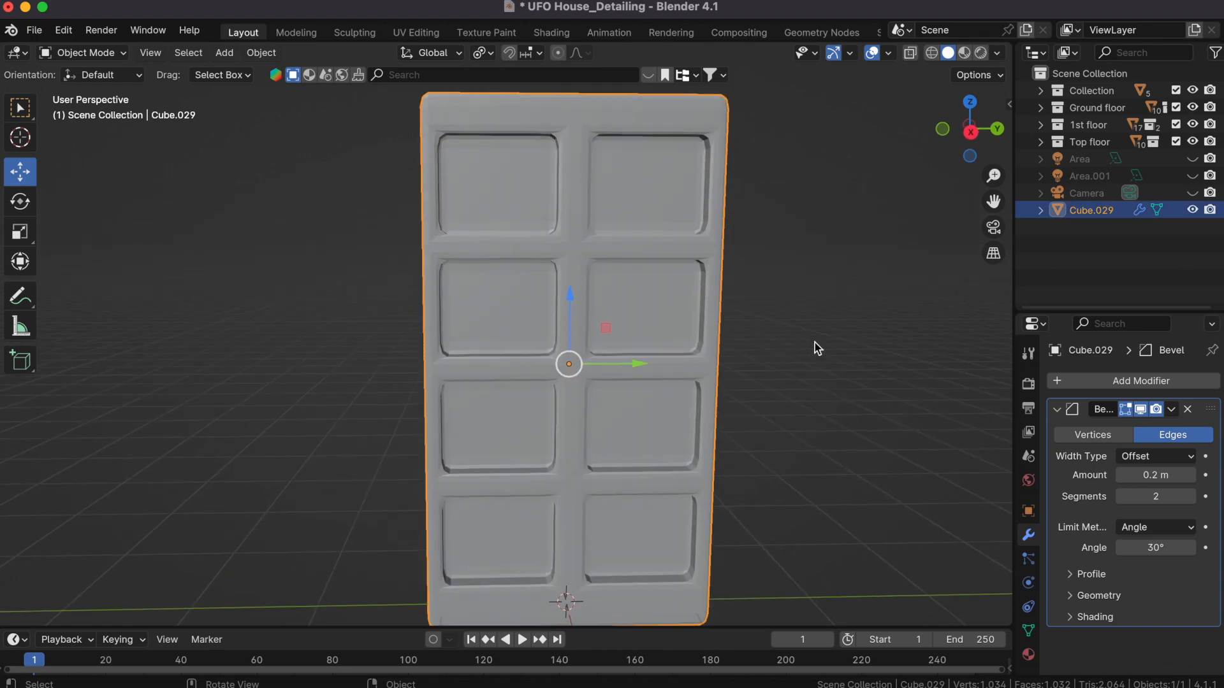
pyautogui.press('Tab')
pyautogui.click(428, 53)
pyautogui.click(436, 58)
pyautogui.click(429, 55)
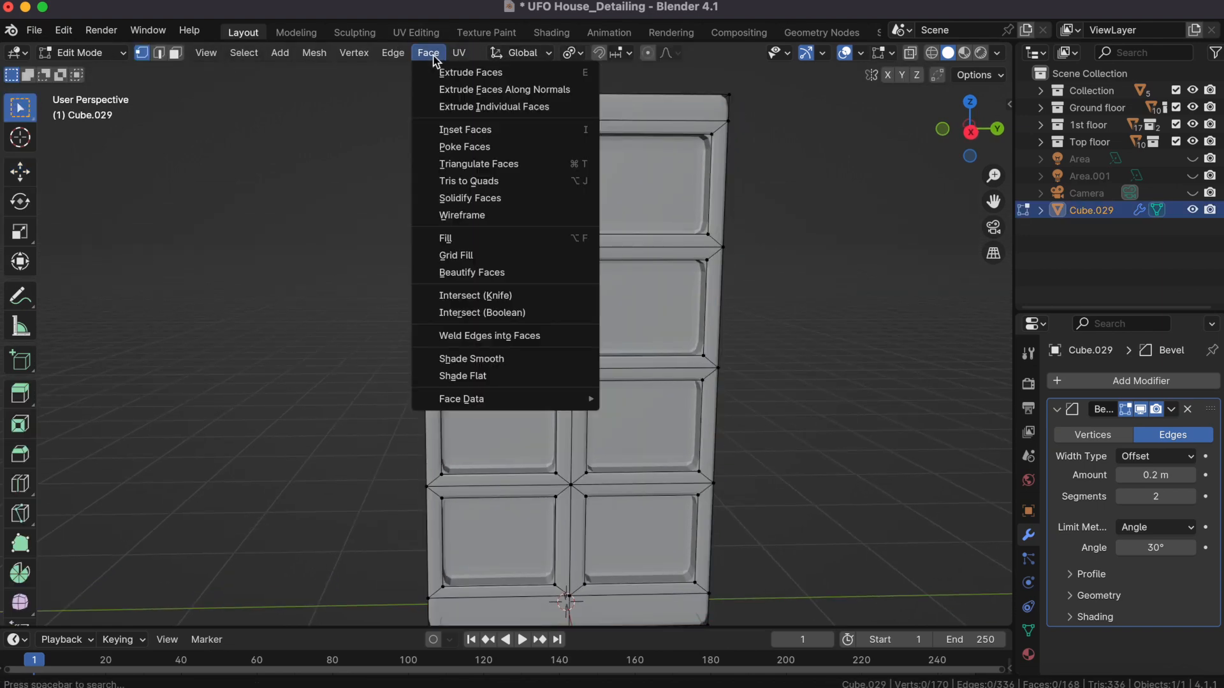
pyautogui.moveTo(314, 53)
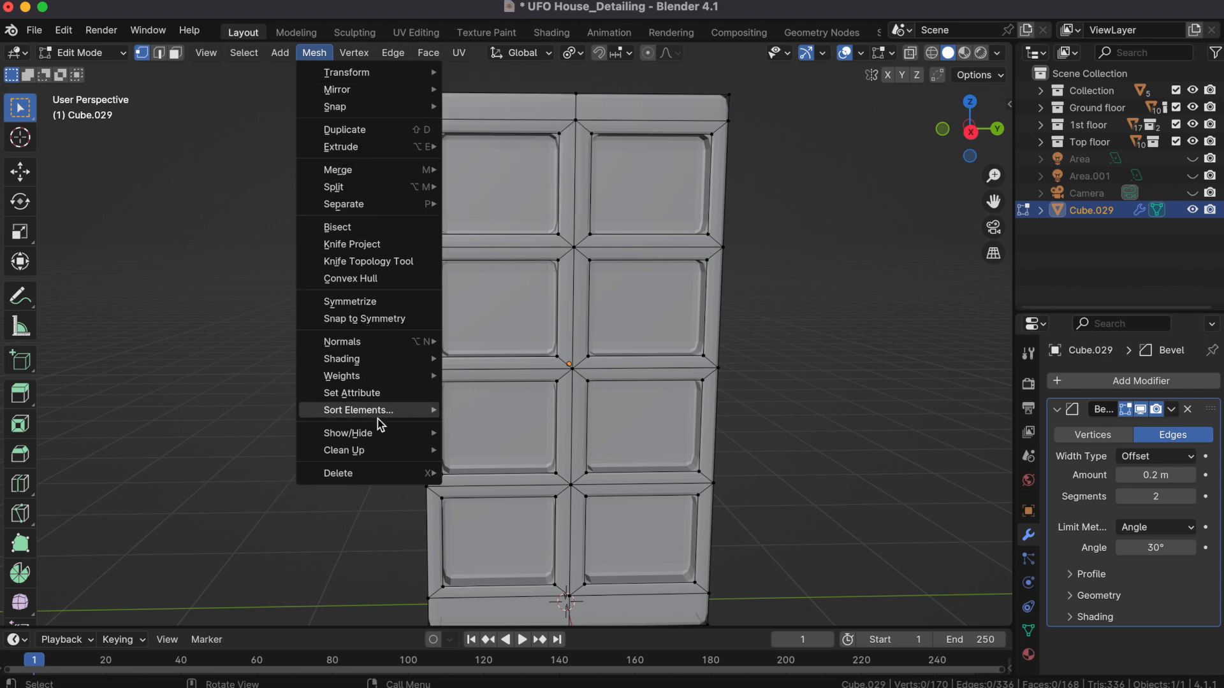
pyautogui.click(366, 318)
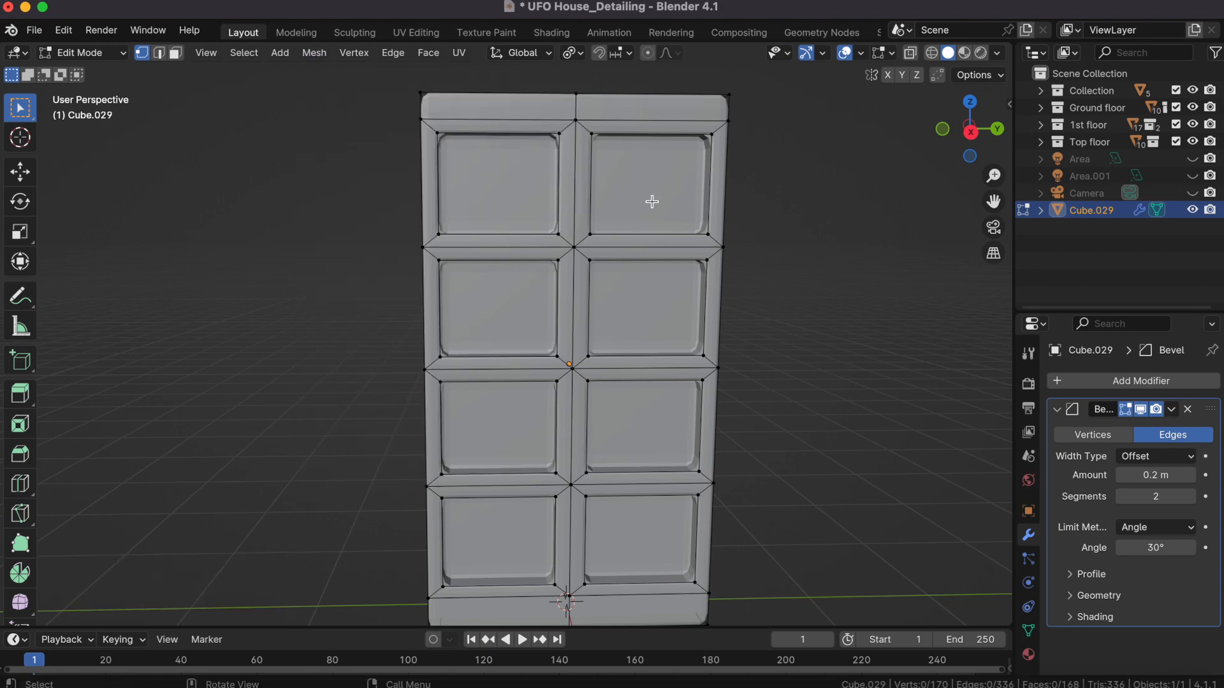
# Step: Symmetrize the door mesh with the direction set to +Y to -Y
pyautogui.click(315, 52)
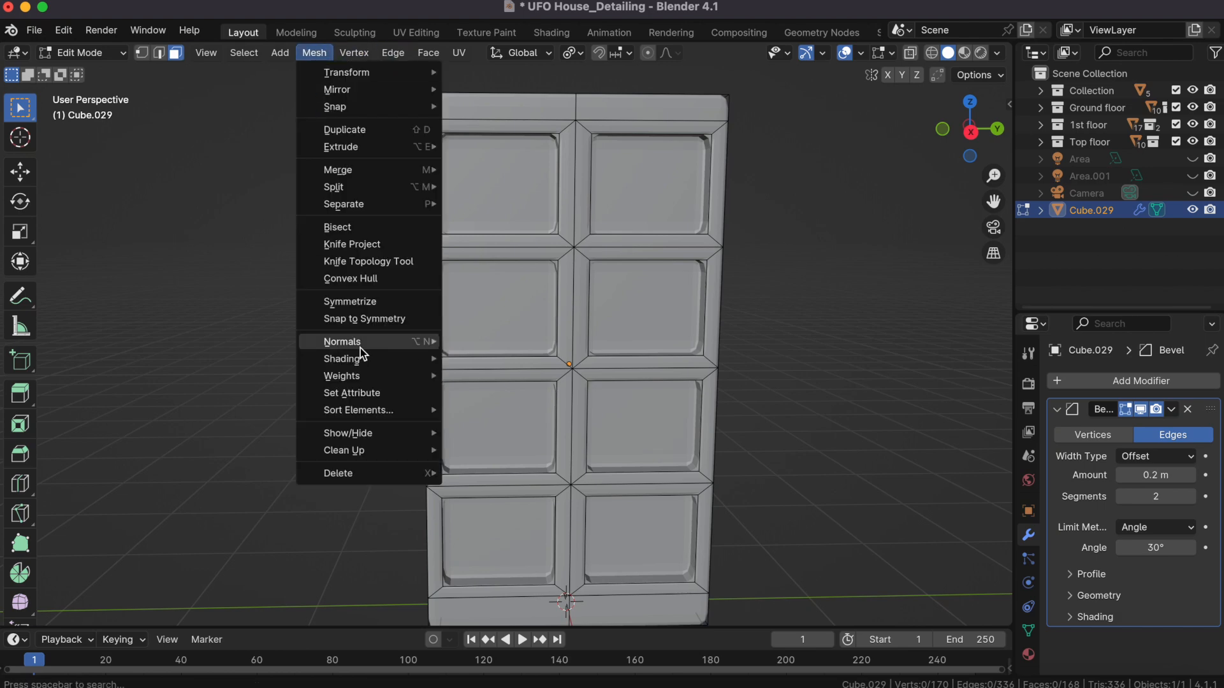
pyautogui.click(355, 301)
pyautogui.click(279, 596)
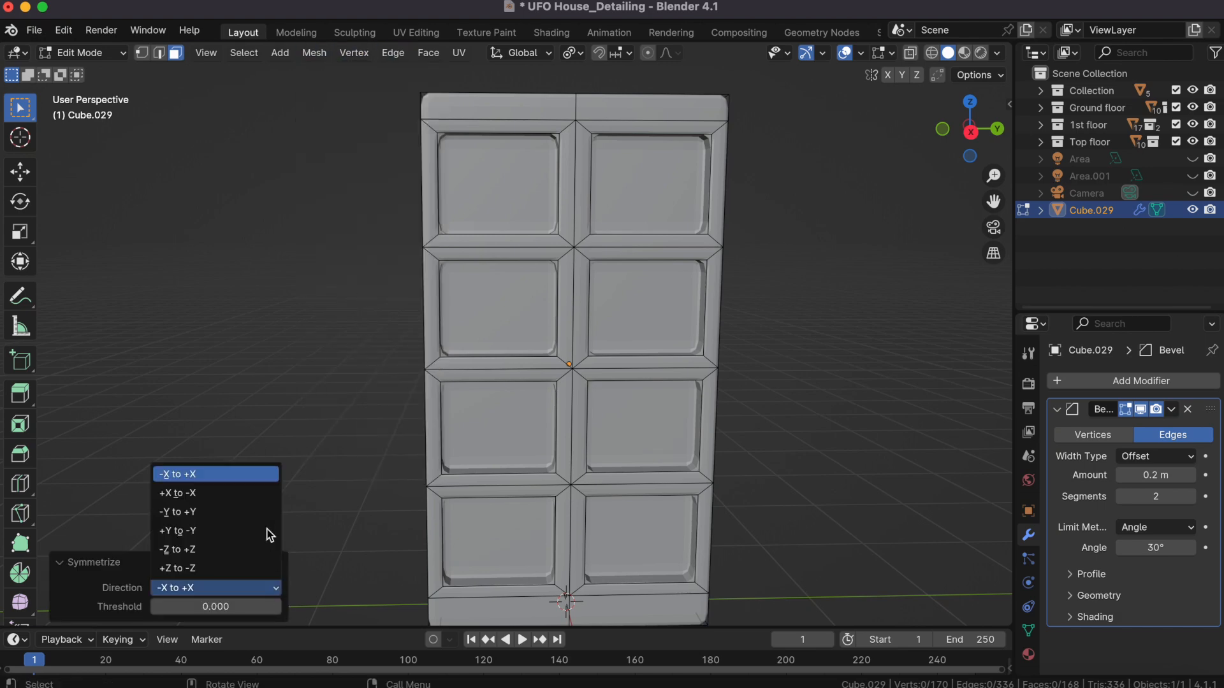
pyautogui.click(259, 510)
pyautogui.click(243, 590)
pyautogui.click(211, 529)
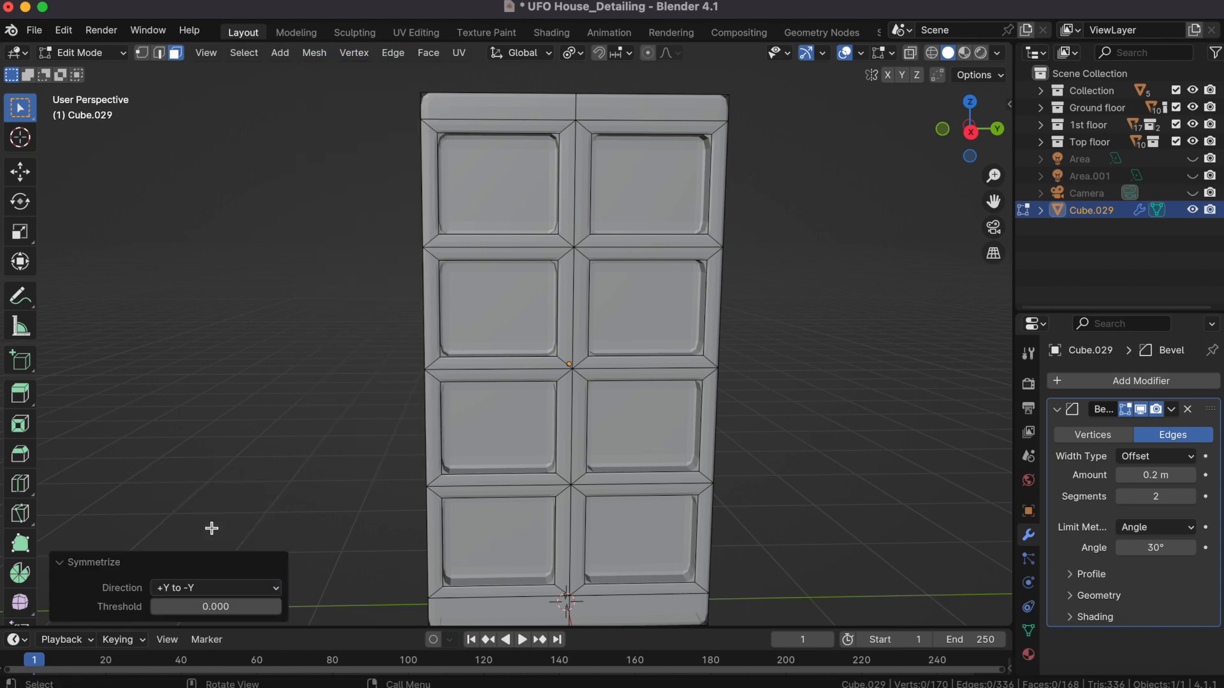
# Step: Try to move the upper-right pane face slightly along Y
pyautogui.click(15, 171)
pyautogui.click(654, 189)
pyautogui.moveTo(713, 187); pyautogui.dragTo(704, 187)
pyautogui.hotkey('ctrl', 'z')
# Step: Try to narrow the central vertical bar in right view by scaling its visible vertices along Y
pyautogui.click(971, 131)
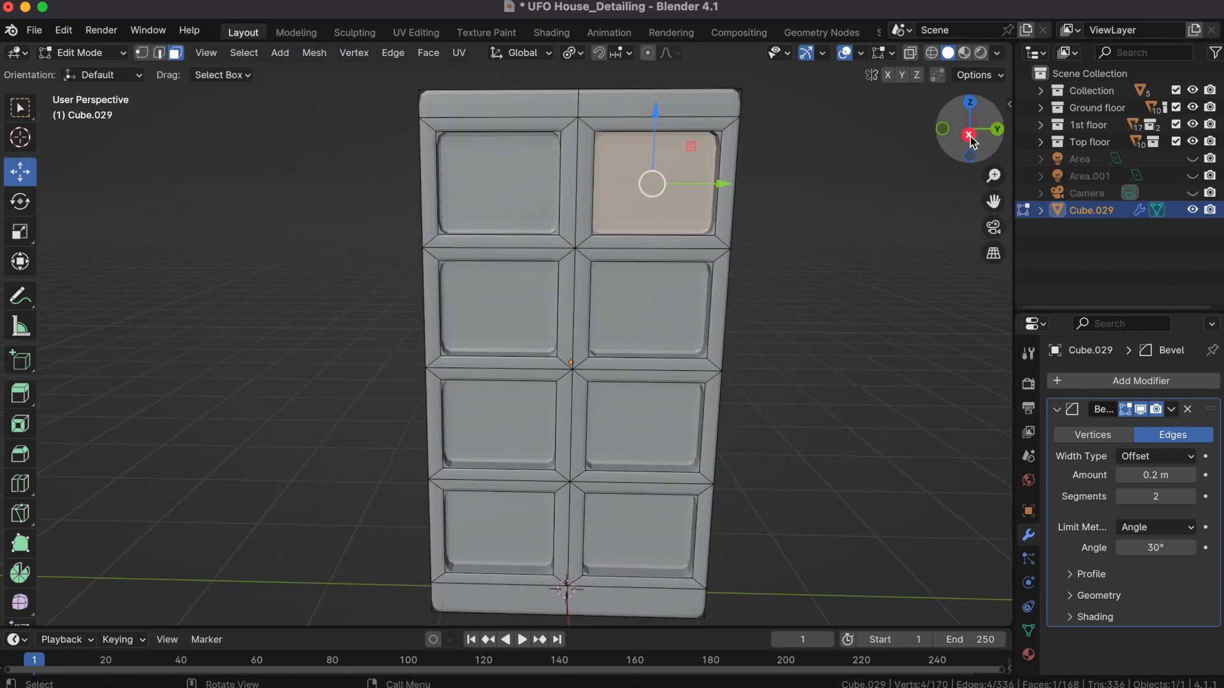
pyautogui.click(141, 53)
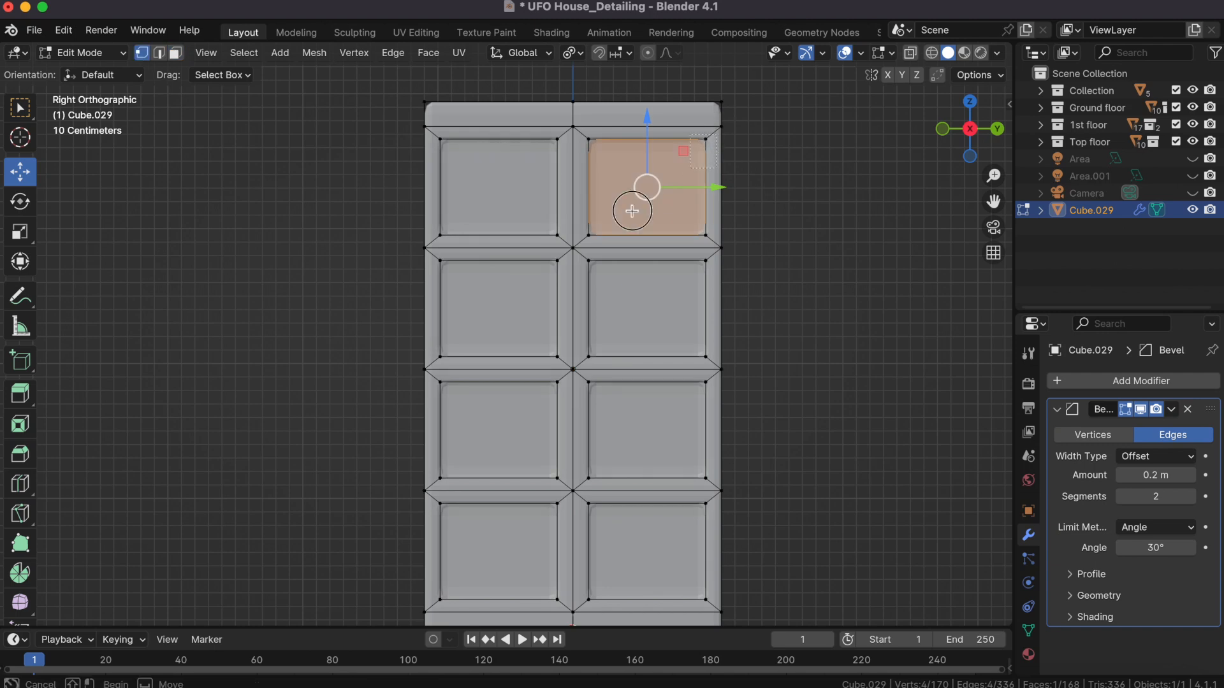
pyautogui.moveTo(585, 241); pyautogui.dragTo(586, 242)
pyautogui.moveTo(600, 601); pyautogui.dragTo(543, 133)
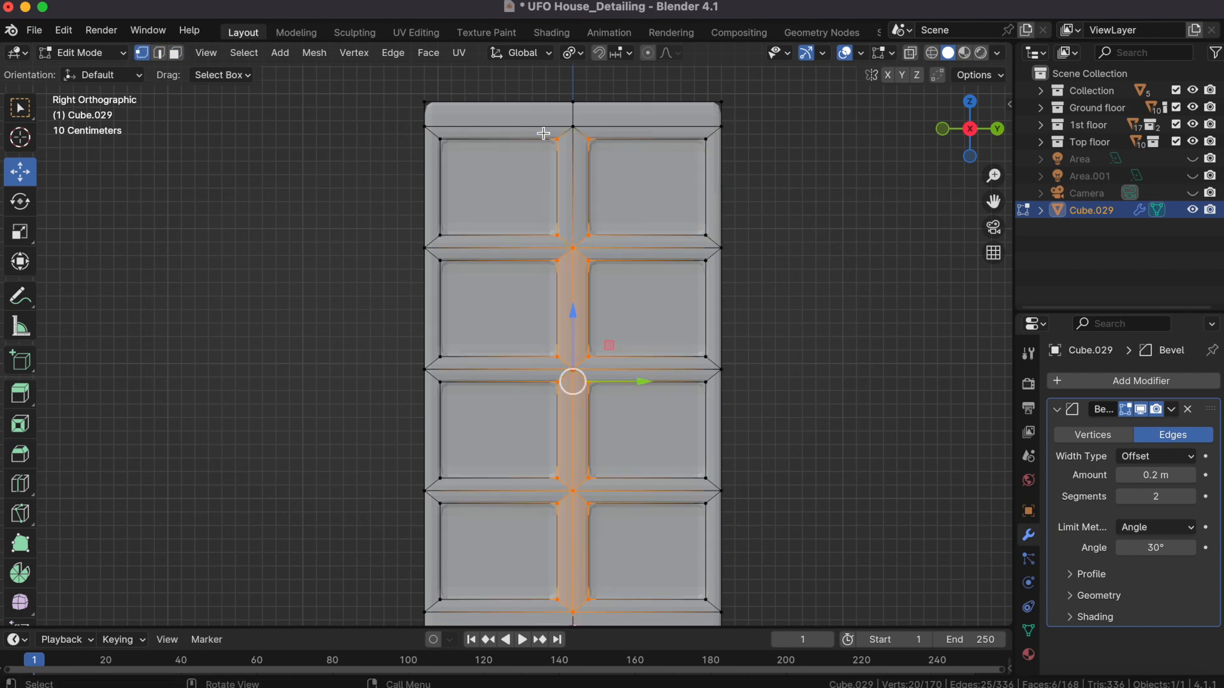
pyautogui.hotkey('alt', 'a')
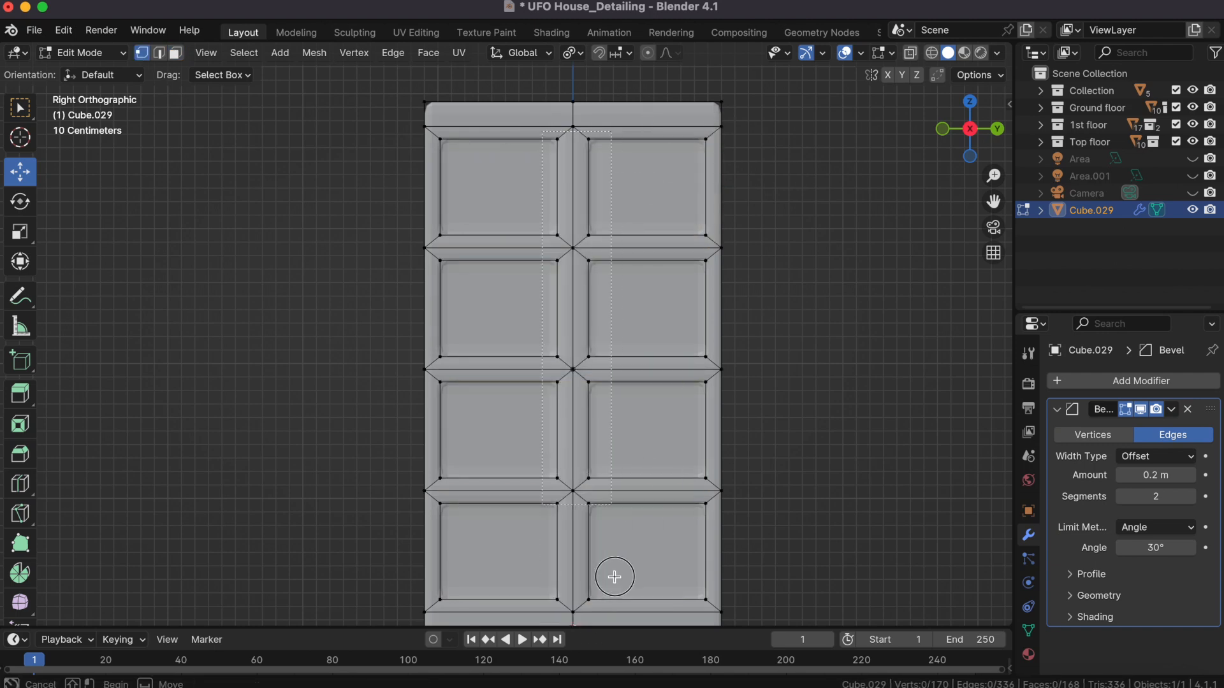
pyautogui.moveTo(613, 607); pyautogui.dragTo(612, 608)
pyautogui.press('s')
pyautogui.press('y')
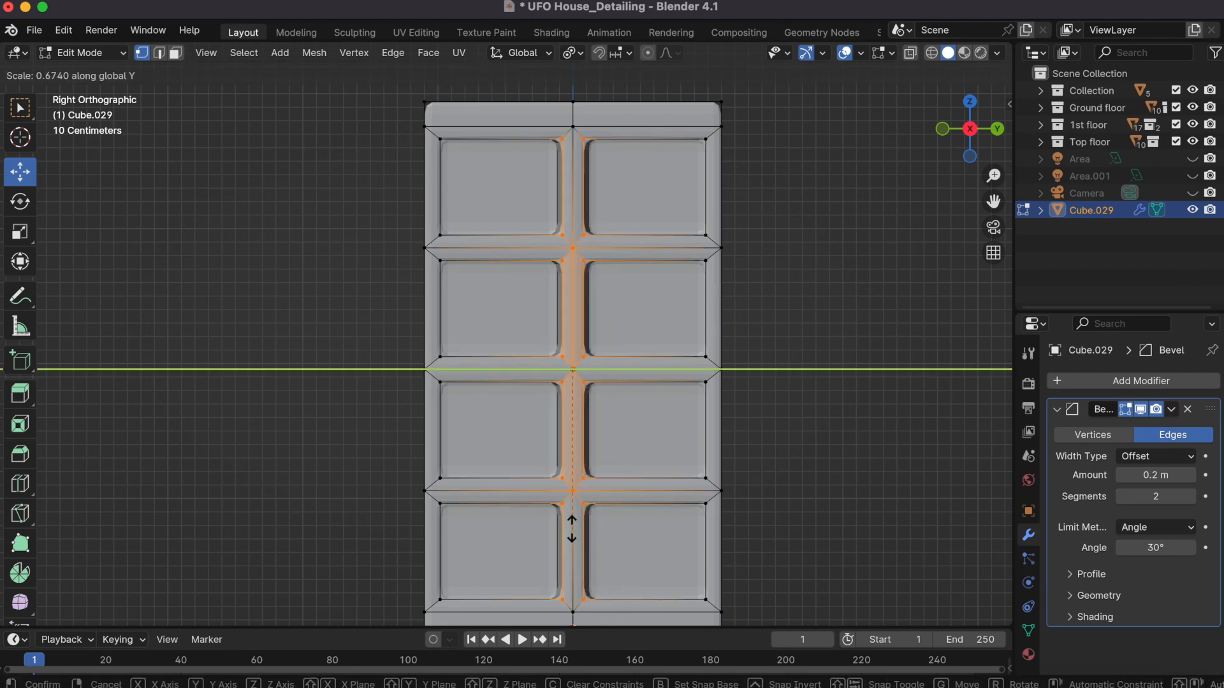
pyautogui.click(569, 504)
pyautogui.hotkey('ctrl', 'z')
# Step: Turn on X-ray, select the central vertical bar's vertices through the mesh, and scale them inward along Y
pyautogui.click(911, 54)
pyautogui.moveTo(543, 133); pyautogui.dragTo(618, 604)
pyautogui.press('s')
pyautogui.press('y')
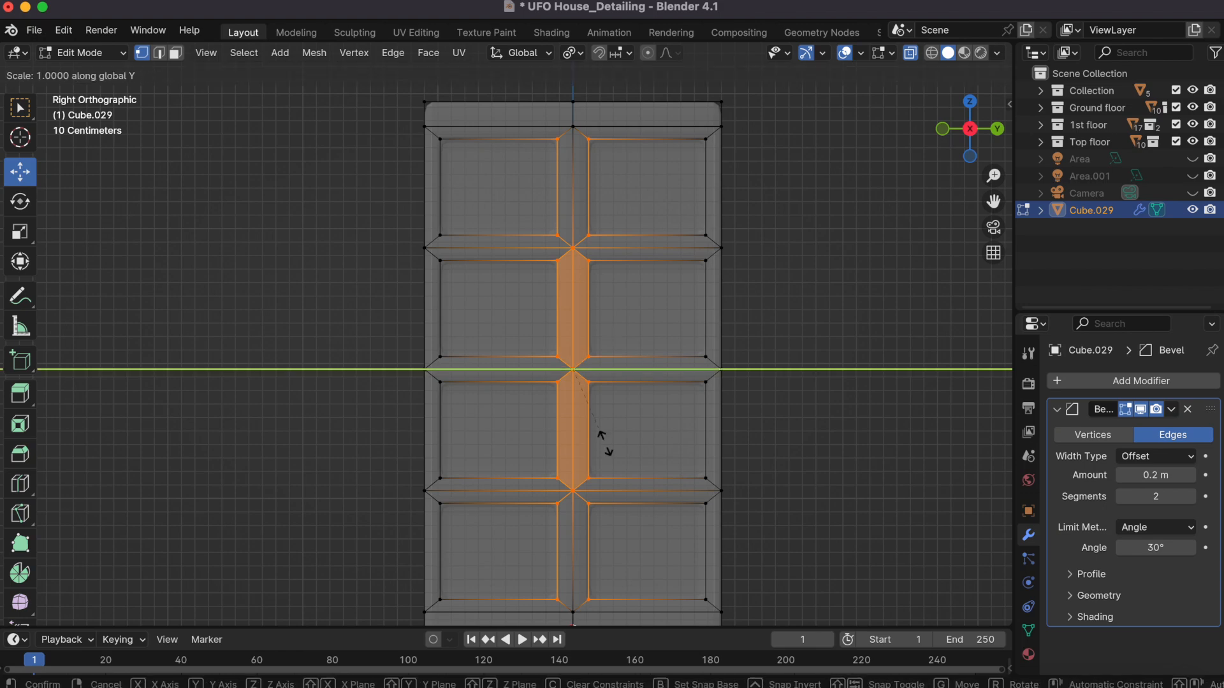
pyautogui.click(573, 396)
# Step: Thin the lowest inner crossbar by scaling its vertices along Z to about 0.53
pyautogui.moveTo(434, 466); pyautogui.dragTo(710, 539)
pyautogui.press('s')
pyautogui.press('z')
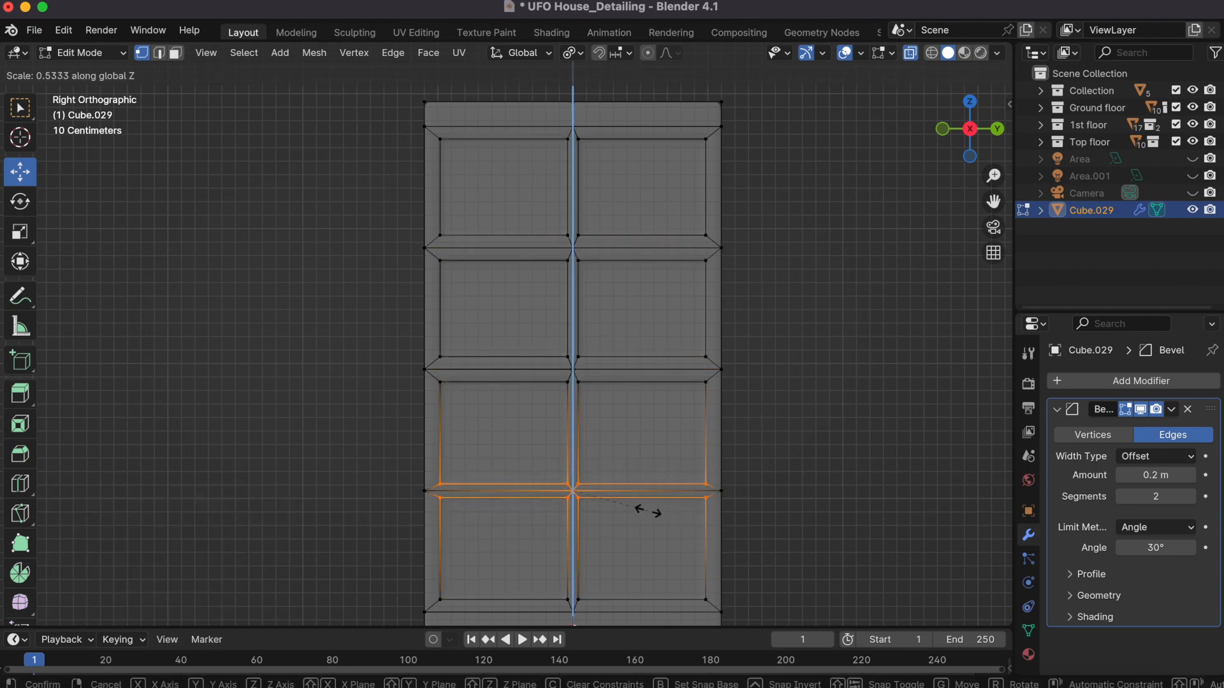
pyautogui.click(650, 510)
# Step: Thin the middle crossbar by scaling its vertices along Z to about 0.52
pyautogui.moveTo(437, 355); pyautogui.dragTo(712, 404)
pyautogui.press('s')
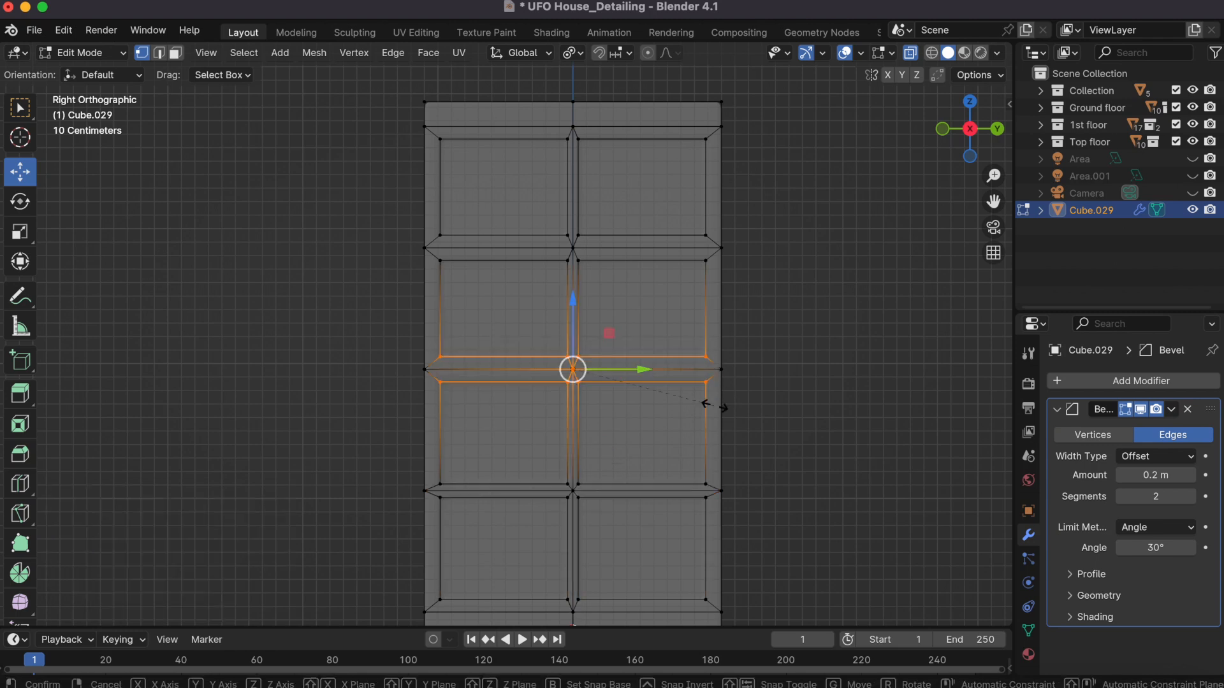
pyautogui.press('z')
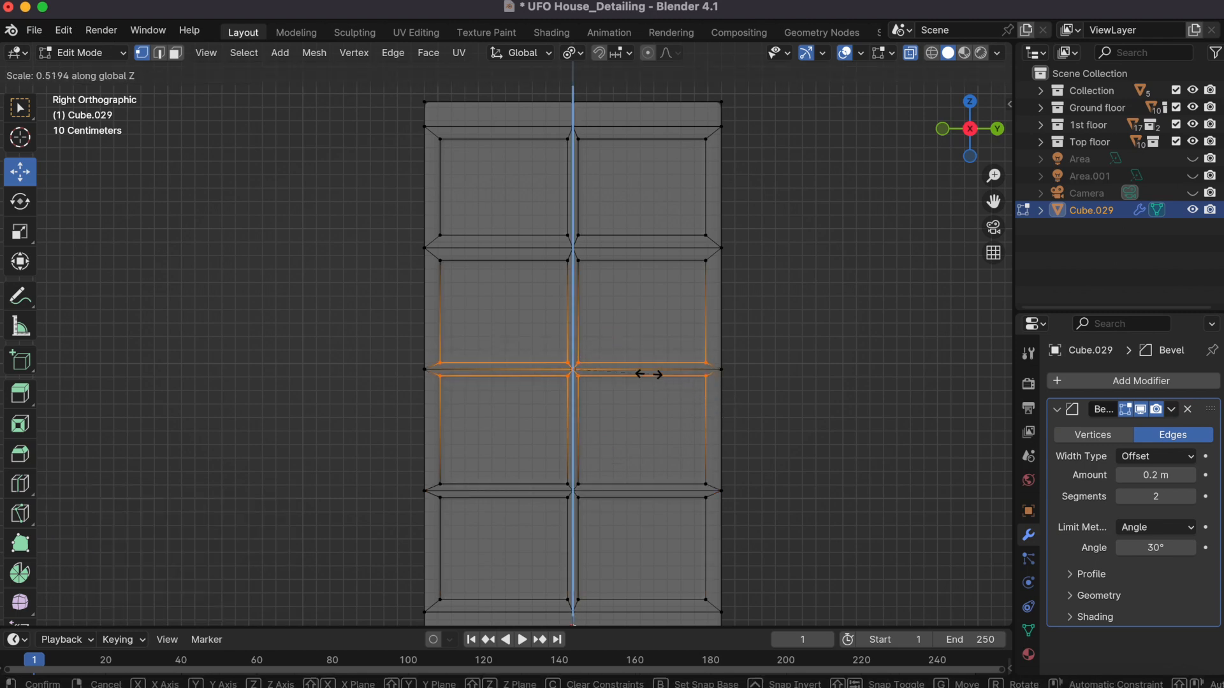
pyautogui.click(657, 377)
# Step: Thin the upper crossbar by scaling its vertices along Z to about 0.57, then turn off X-ray and leave Edit Mode
pyautogui.moveTo(431, 221); pyautogui.dragTo(704, 276)
pyautogui.press('s')
pyautogui.press('z')
pyautogui.click(651, 262)
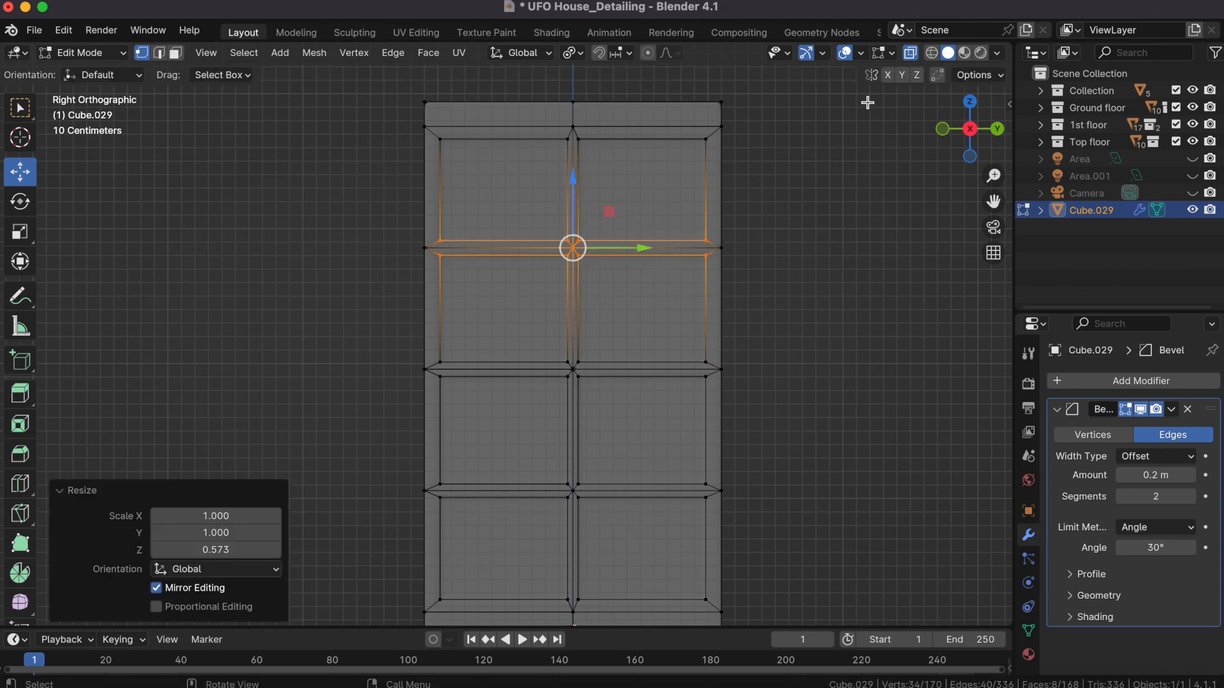
pyautogui.click(910, 52)
pyautogui.click(780, 346)
pyautogui.press('Tab')
# Step: Thin the whole door by scaling it along X to about 0.70
pyautogui.hscroll(-5, 782, 347)
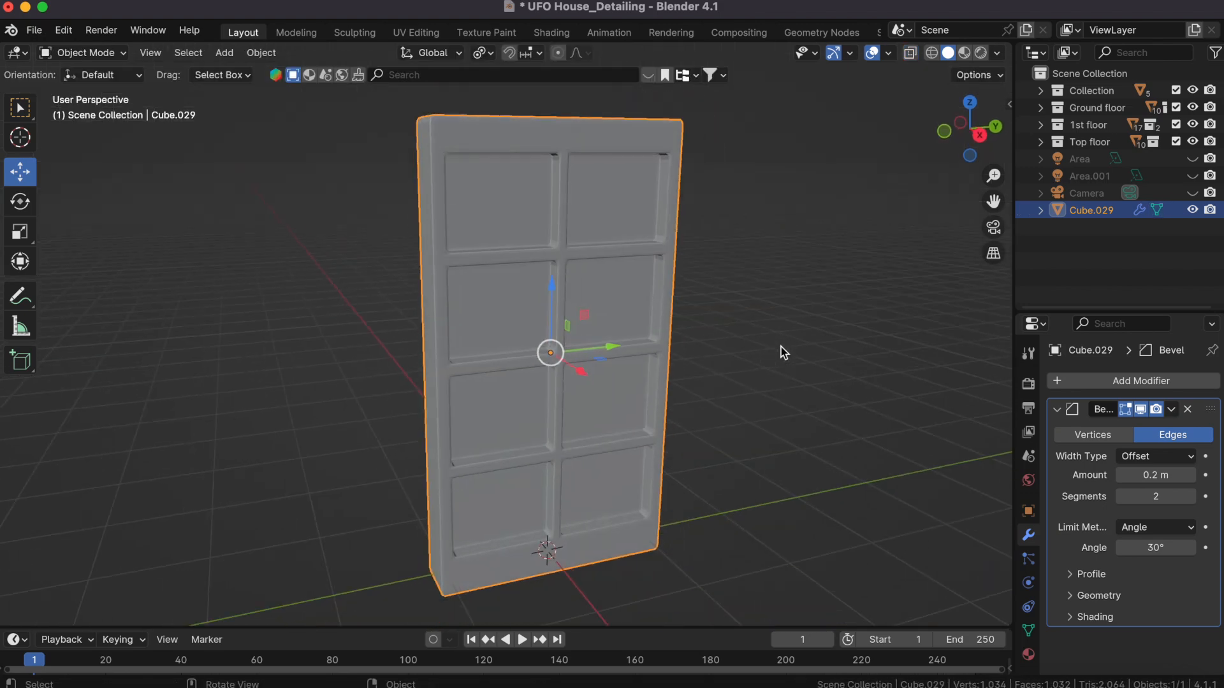
pyautogui.keyDown('shift'); pyautogui.scroll(2, 781, 347); pyautogui.keyUp('shift')
pyautogui.hscroll(2, 781, 346)
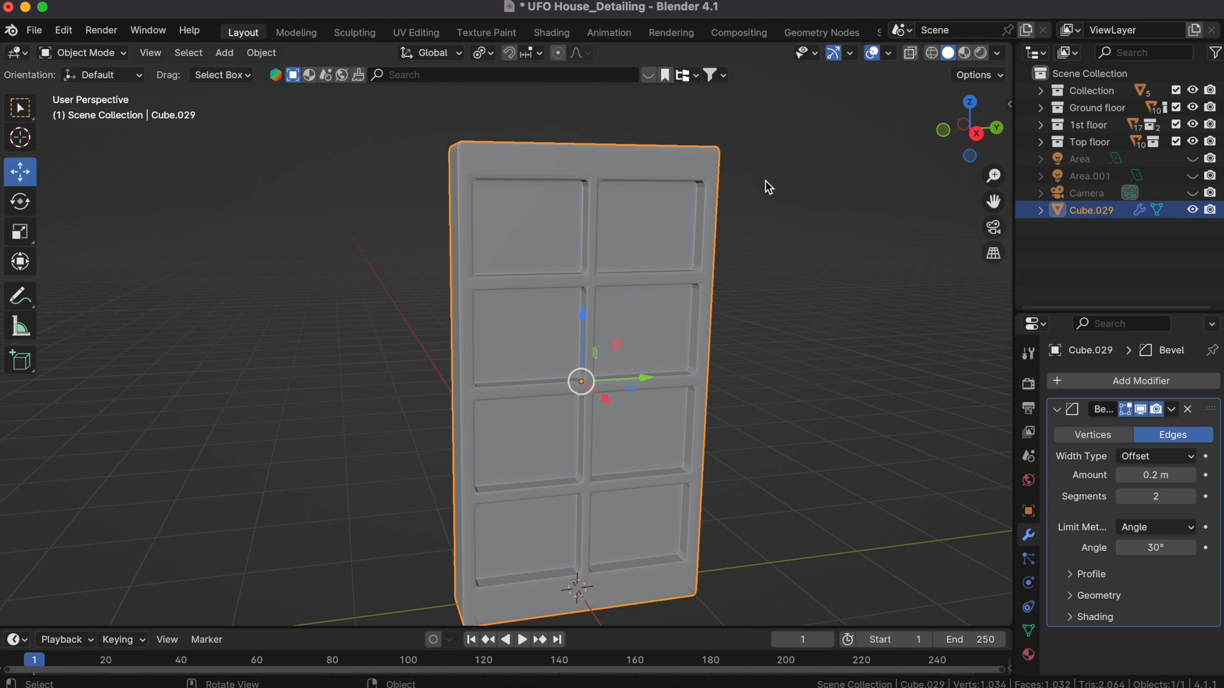
pyautogui.hscroll(-5, 328, 282)
pyautogui.press('Tab')
pyautogui.press('Tab')
pyautogui.press('s')
pyautogui.press('x')
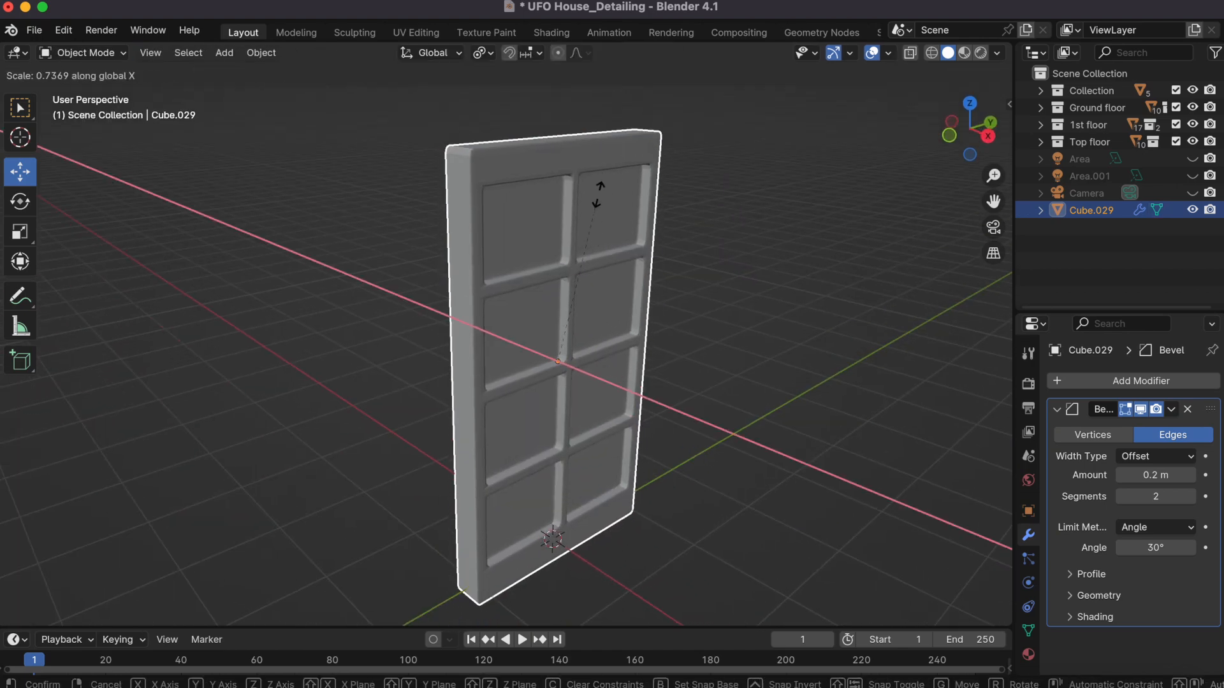
pyautogui.click(587, 205)
# Step: Set the door object's X scale to 0.12 and clear the selection
pyautogui.click(1028, 511)
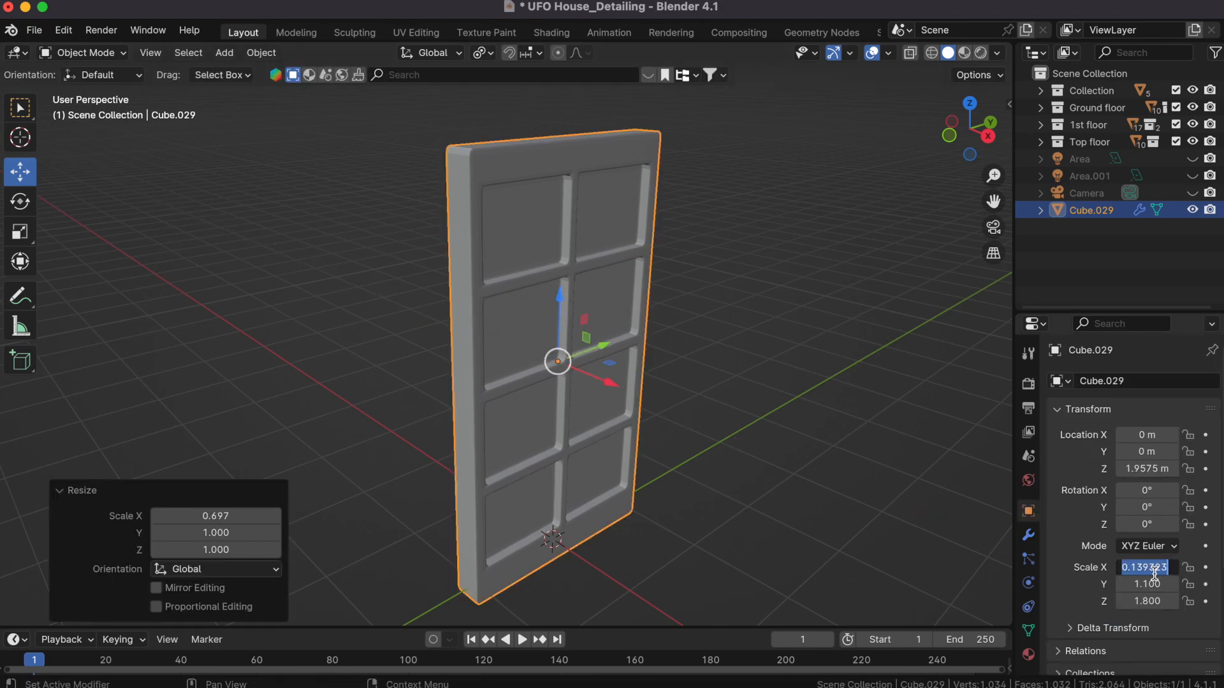
pyautogui.write('0.1')
pyautogui.press('Return')
pyautogui.press('Return')
pyautogui.click(732, 403)
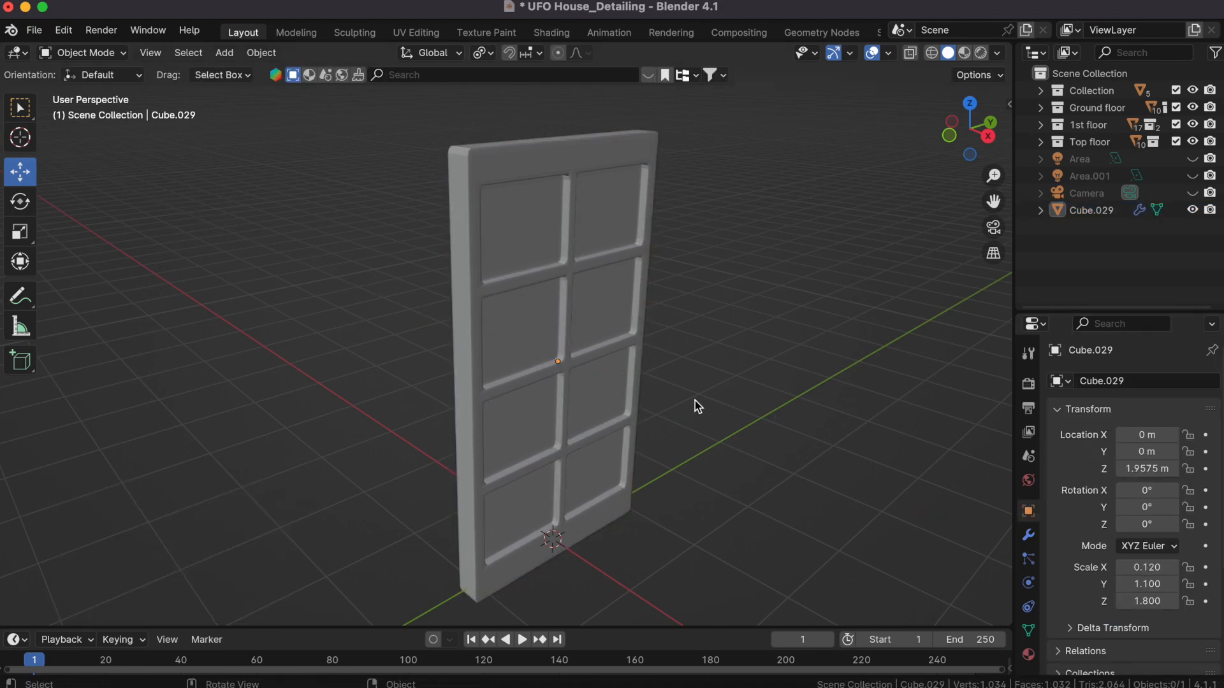
# Step: Duplicate the door and place the copy beside it, about -2.23 m along Y
pyautogui.hscroll(-10, 695, 400)
pyautogui.hscroll(15, 695, 400)
pyautogui.hscroll(10, 789, 394)
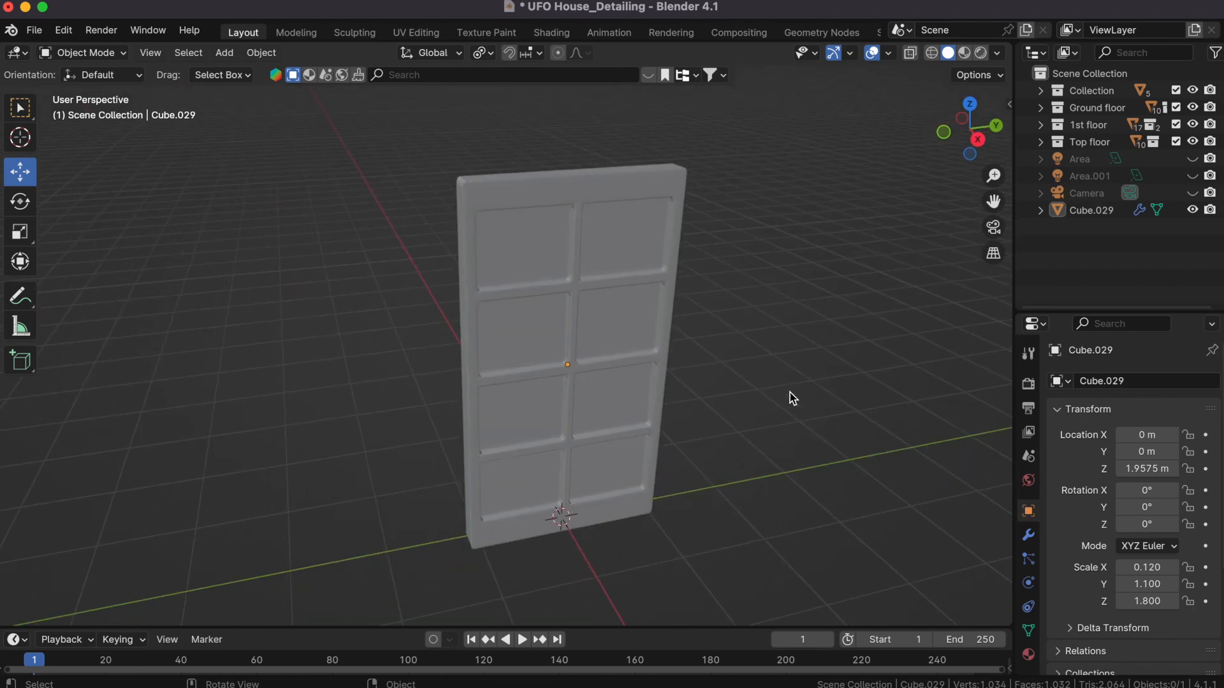
pyautogui.click(631, 469)
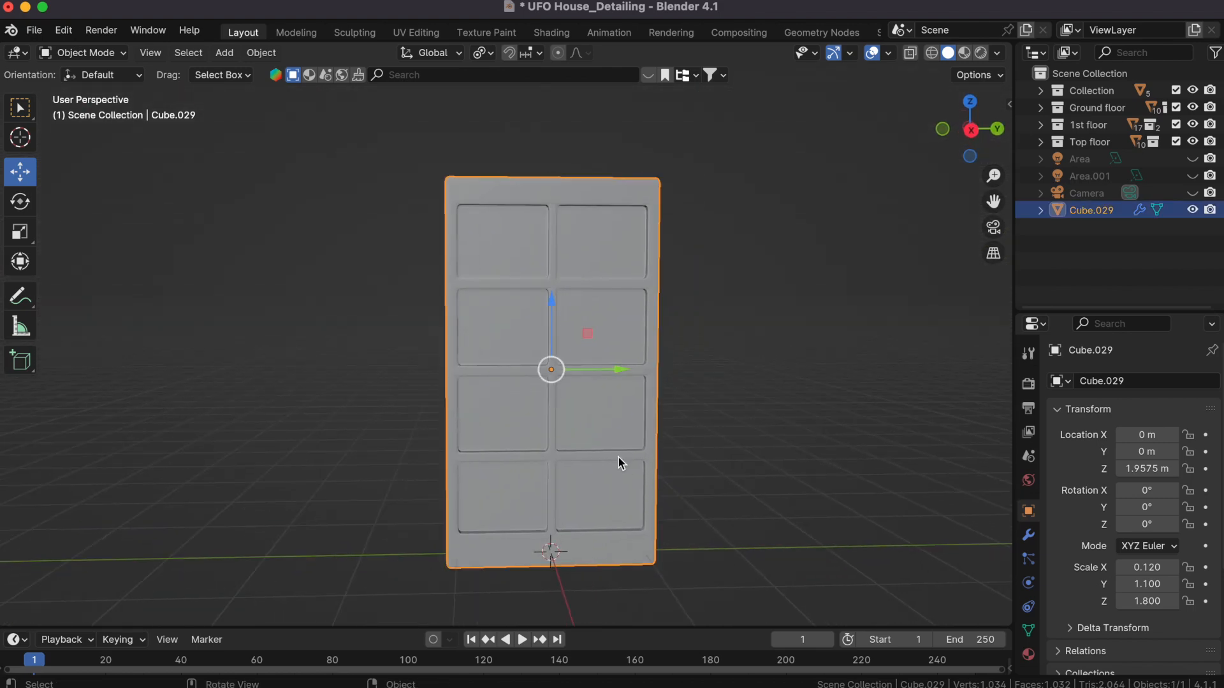
pyautogui.hotkey('shift', 'd')
pyautogui.press('y')
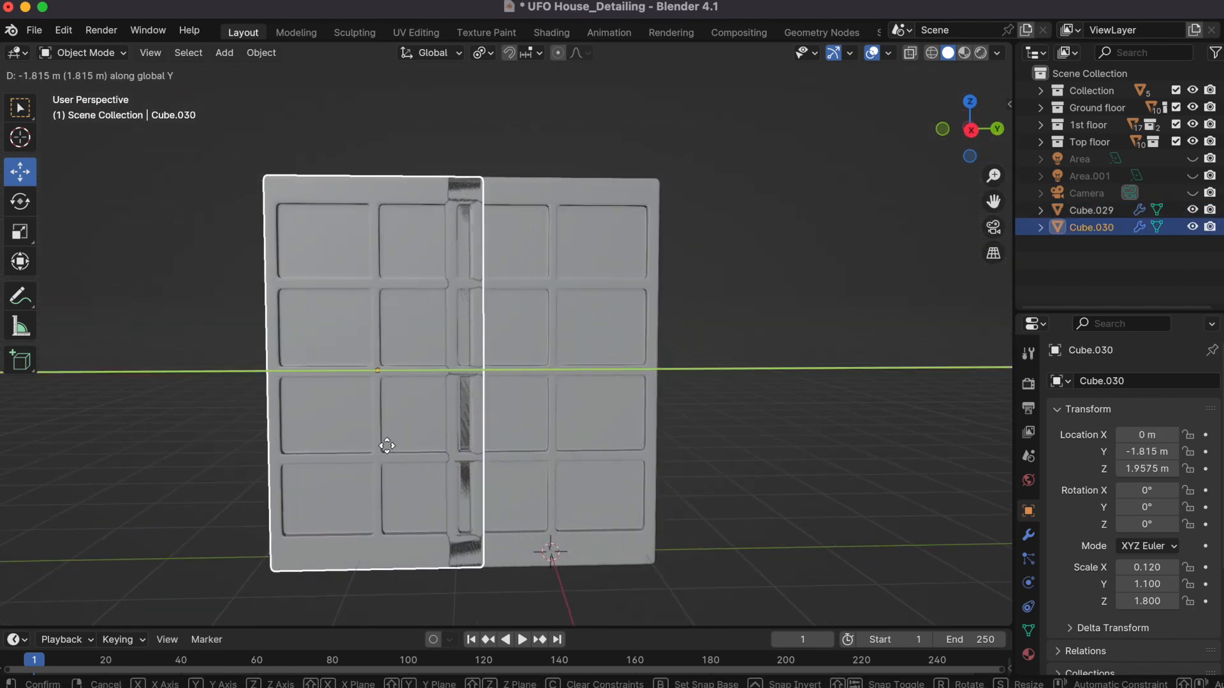
pyautogui.click(404, 450)
# Step: Delete the vertices of the copied door's outer half, leaving one column of four panes, and return to Object Mode
pyautogui.keyDown('shift'); pyautogui.hscroll(-5, 745, 426); pyautogui.keyUp('shift')
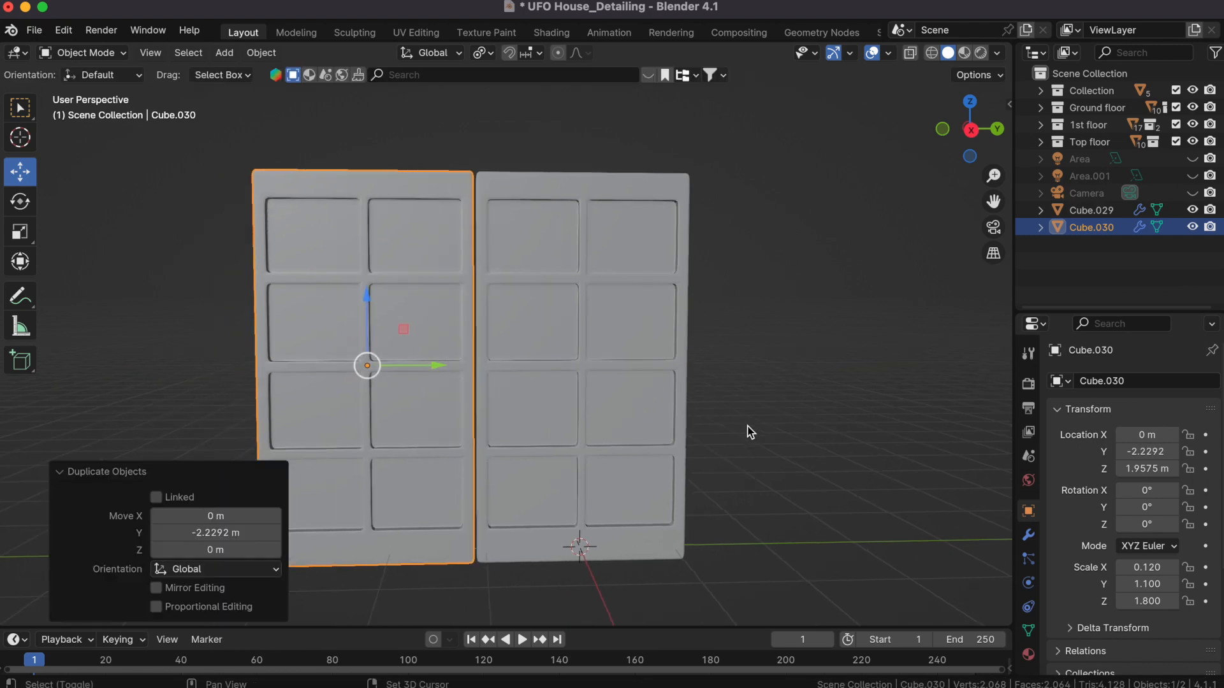
pyautogui.press('Tab')
pyautogui.hotkey('alt', 'z')
pyautogui.press('KP_3')
pyautogui.press('c')
pyautogui.moveTo(261, 142); pyautogui.dragTo(390, 611)
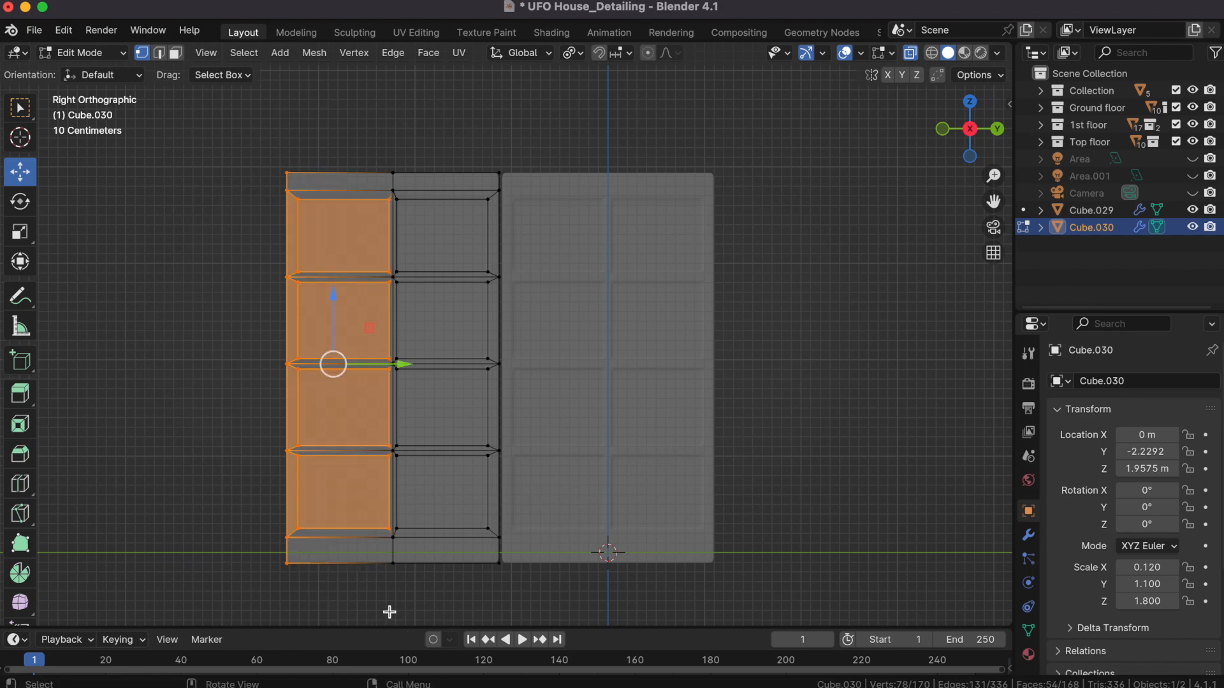
pyautogui.press('x')
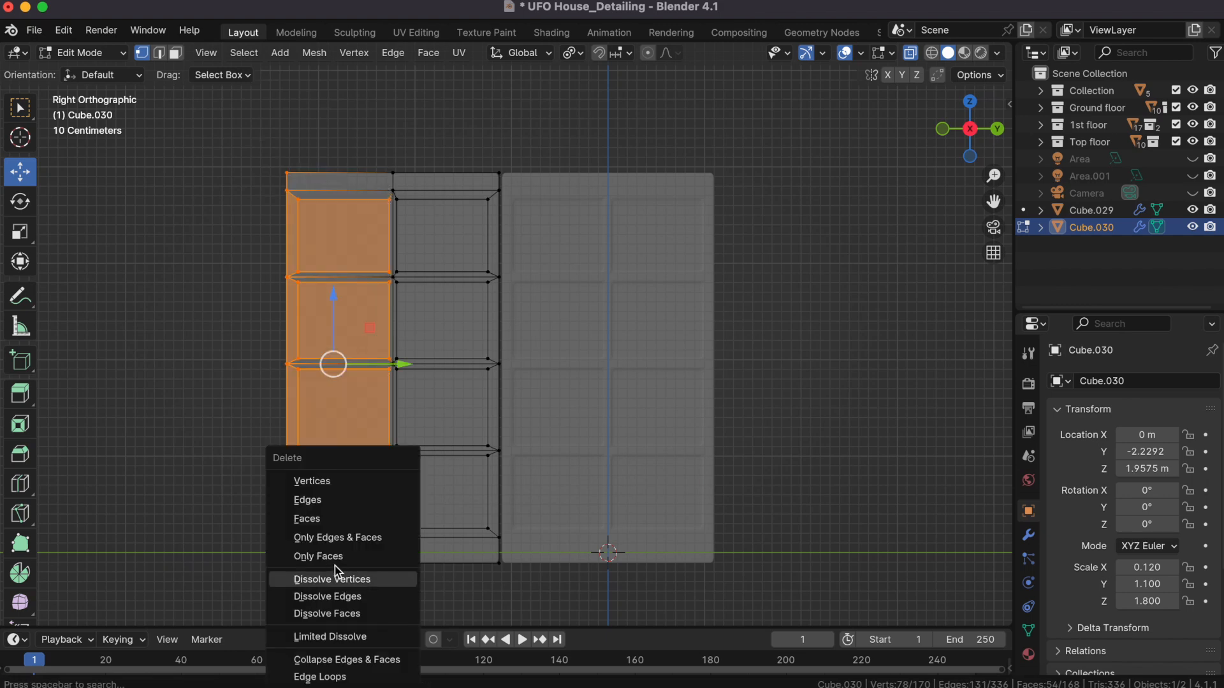
pyautogui.click(327, 479)
pyautogui.press('Tab')
# Step: Turn off X-ray and select the open boundary edge loop around the half door's cut side in Edit Mode
pyautogui.moveTo(328, 480); pyautogui.dragTo(427, 516, button='middle')
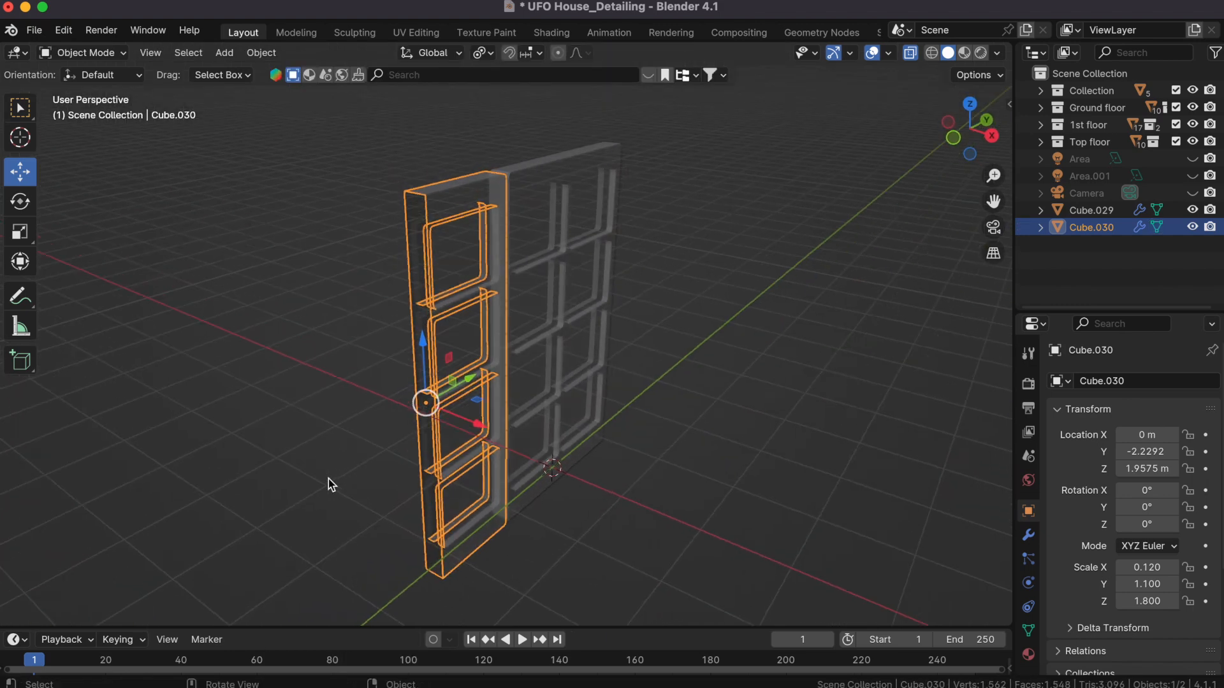
pyautogui.click(914, 53)
pyautogui.moveTo(691, 508); pyautogui.dragTo(689, 507, button='middle')
pyautogui.press('Tab')
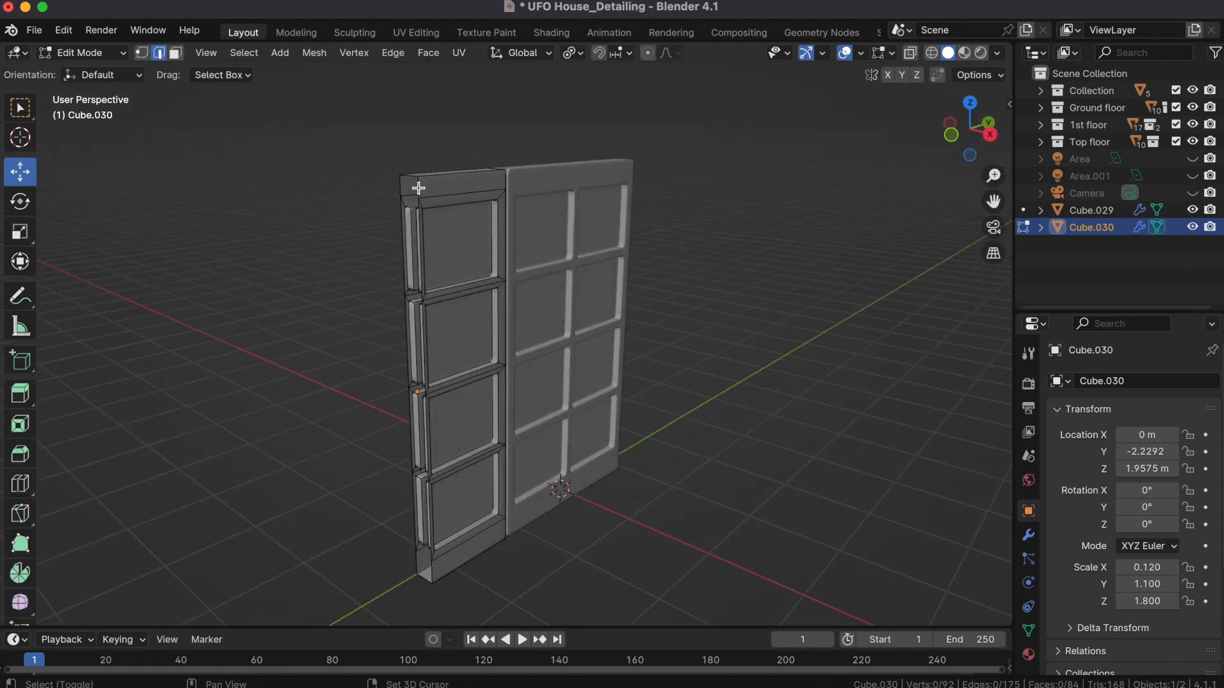
pyautogui.scroll(2, 372, 340)
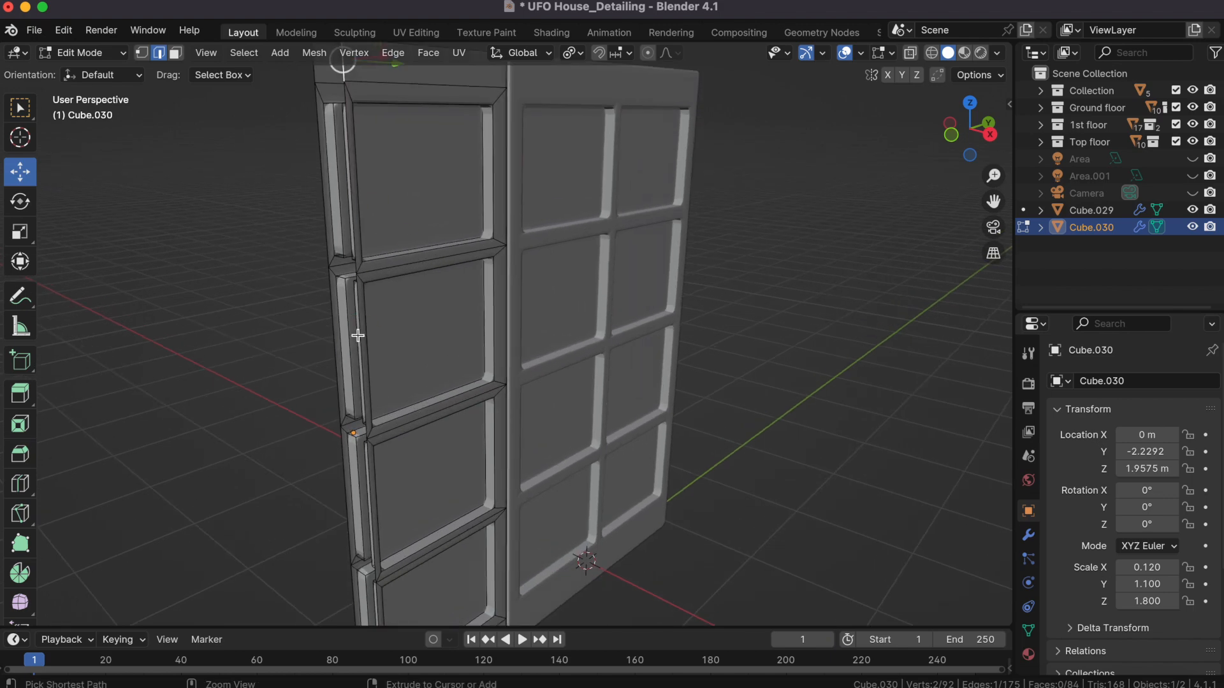
pyautogui.keyDown('ctrl'); pyautogui.click(357, 336); pyautogui.keyUp('ctrl')
pyautogui.moveTo(357, 335); pyautogui.dragTo(362, 174, button='middle')
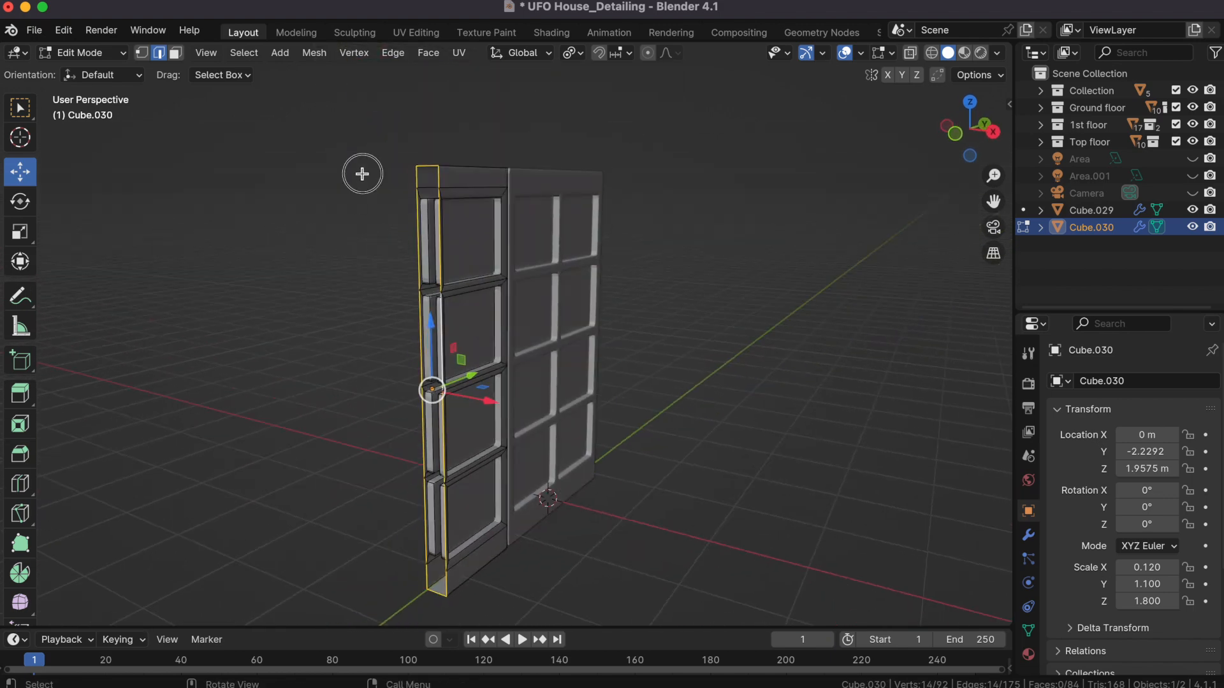
# Step: Select only the two vertical edge chains along the half door's cut side, bridge them to close it, and return to Object Mode
pyautogui.click(362, 174)
pyautogui.scroll(2, 361, 173)
pyautogui.keyDown('shift'); pyautogui.moveTo(469, 104); pyautogui.dragTo(516, 167, button='middle'); pyautogui.keyUp('shift')
pyautogui.keyDown('shift'); pyautogui.click(433, 123); pyautogui.keyUp('shift')
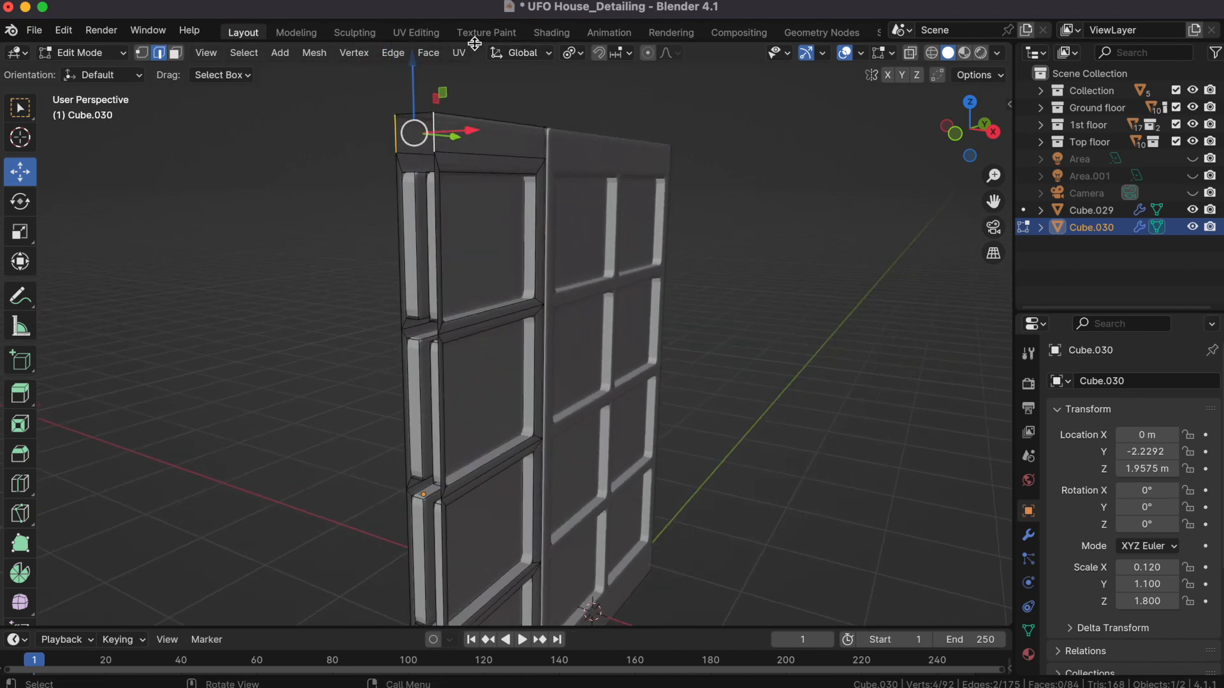
pyautogui.keyDown('alt'); pyautogui.click(435, 248); pyautogui.keyUp('alt')
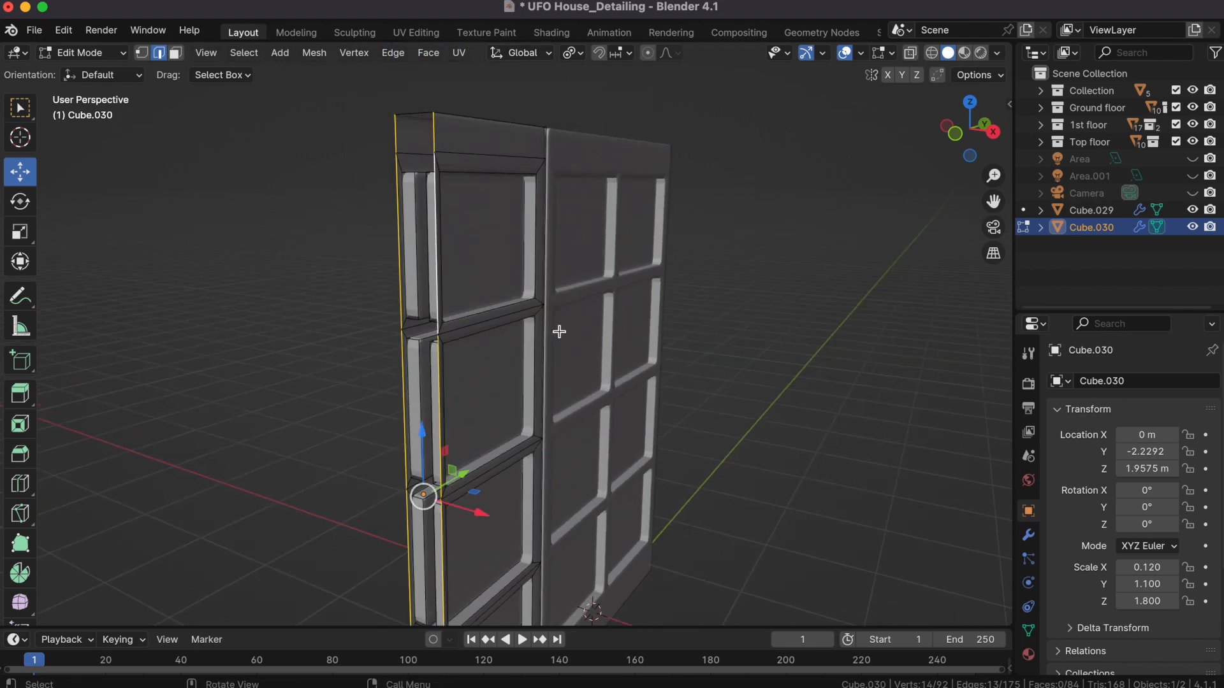
pyautogui.keyDown('shift'); pyautogui.scroll(-10, 559, 331); pyautogui.keyUp('shift')
pyautogui.scroll(-2, 670, 417)
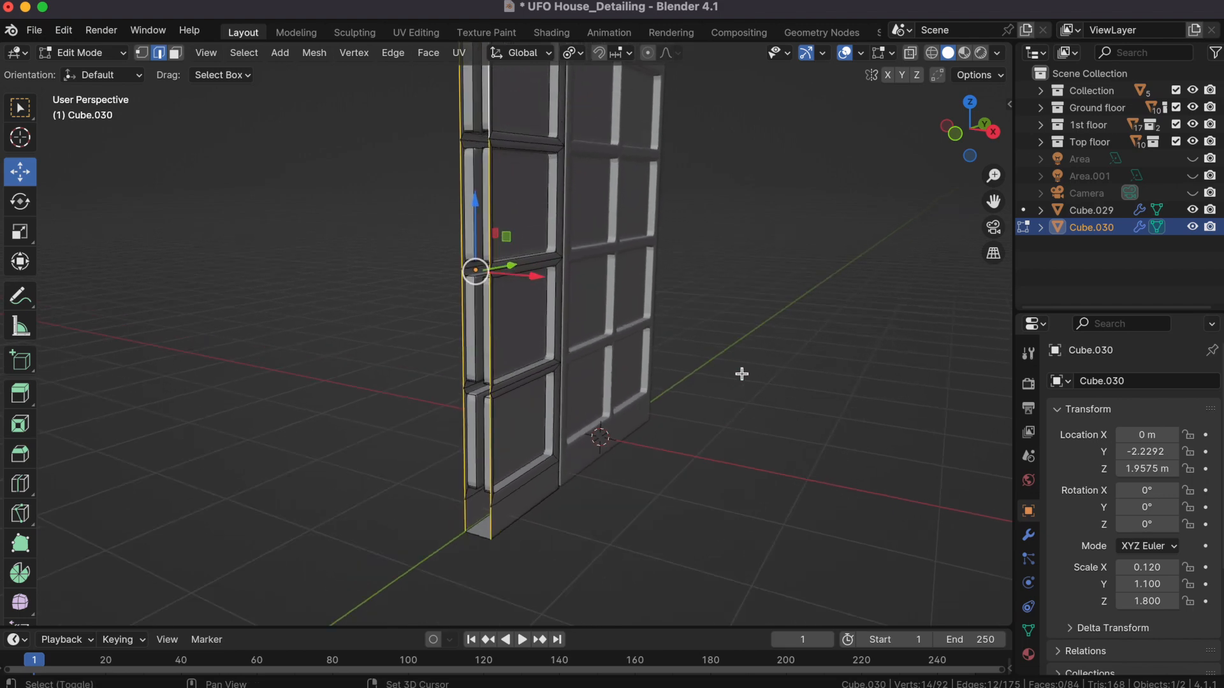
pyautogui.keyDown('shift'); pyautogui.scroll(6, 740, 374); pyautogui.keyUp('shift')
pyautogui.rightClick(454, 249)
pyautogui.click(387, 214)
pyautogui.click(284, 383)
pyautogui.hscroll(5, 823, 424)
pyautogui.scroll(-2, 823, 424)
pyautogui.press('Tab')
# Step: Widen the half door's closed side by moving its outermost vertices slightly outward along Y, using X-ray in right view
pyautogui.hscroll(-5, 824, 472)
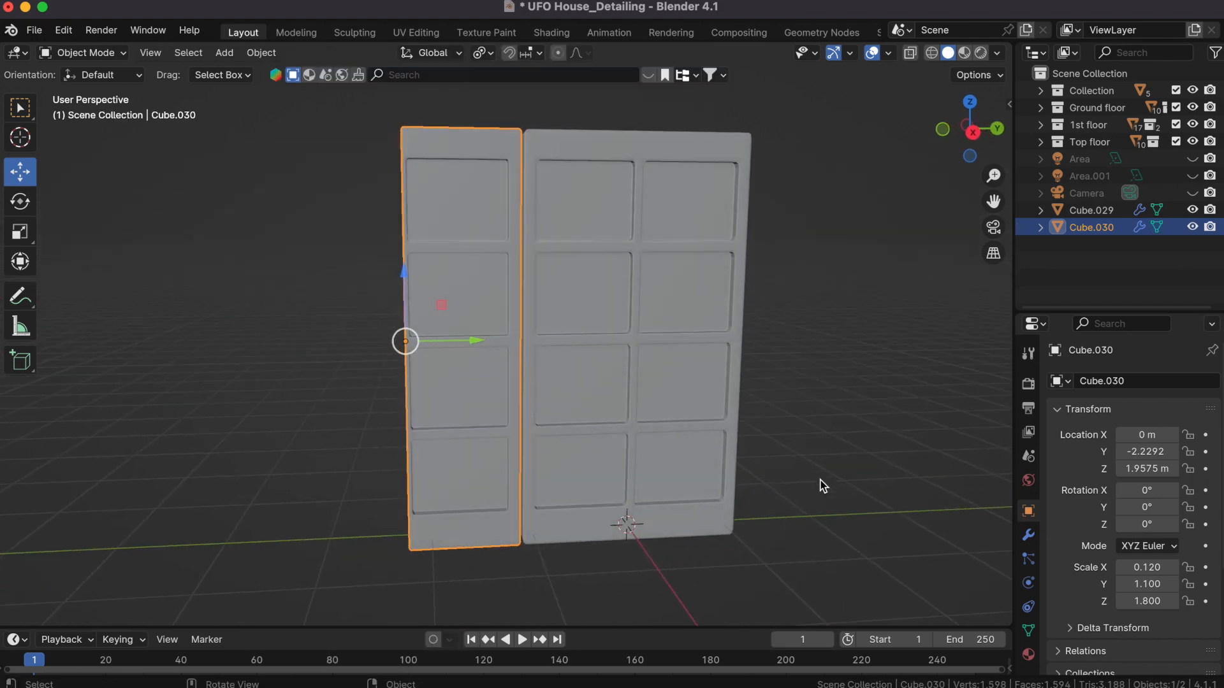
pyautogui.click(910, 53)
pyautogui.click(969, 129)
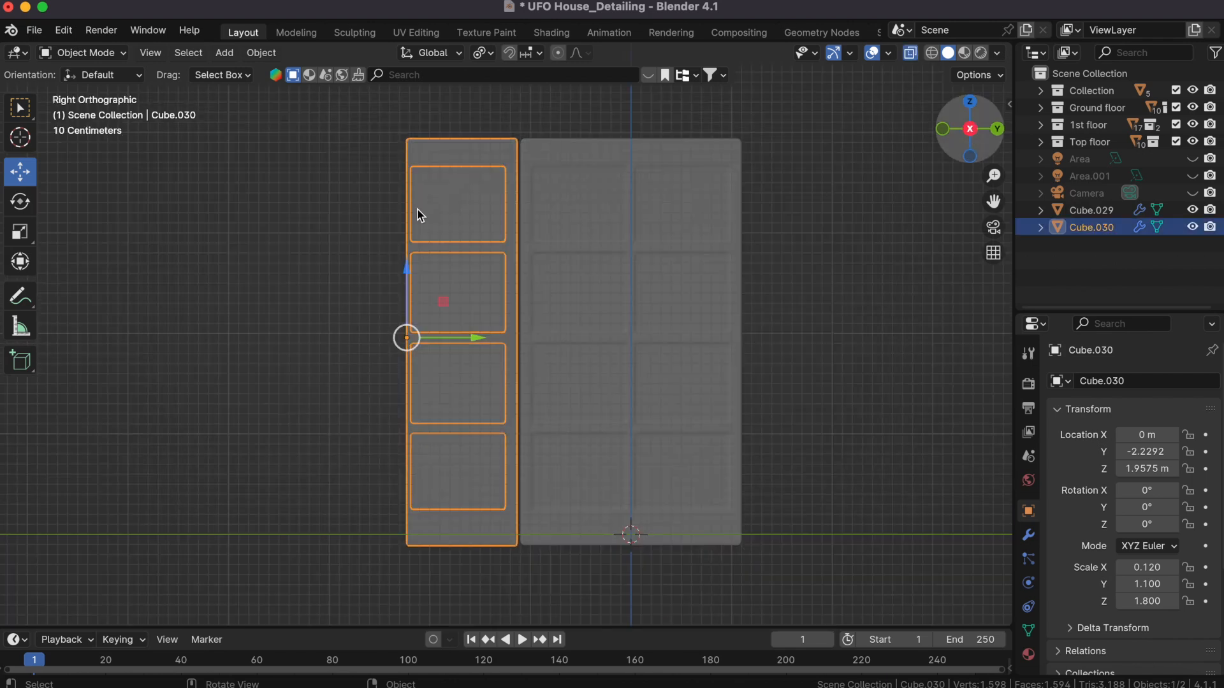
pyautogui.press('Tab')
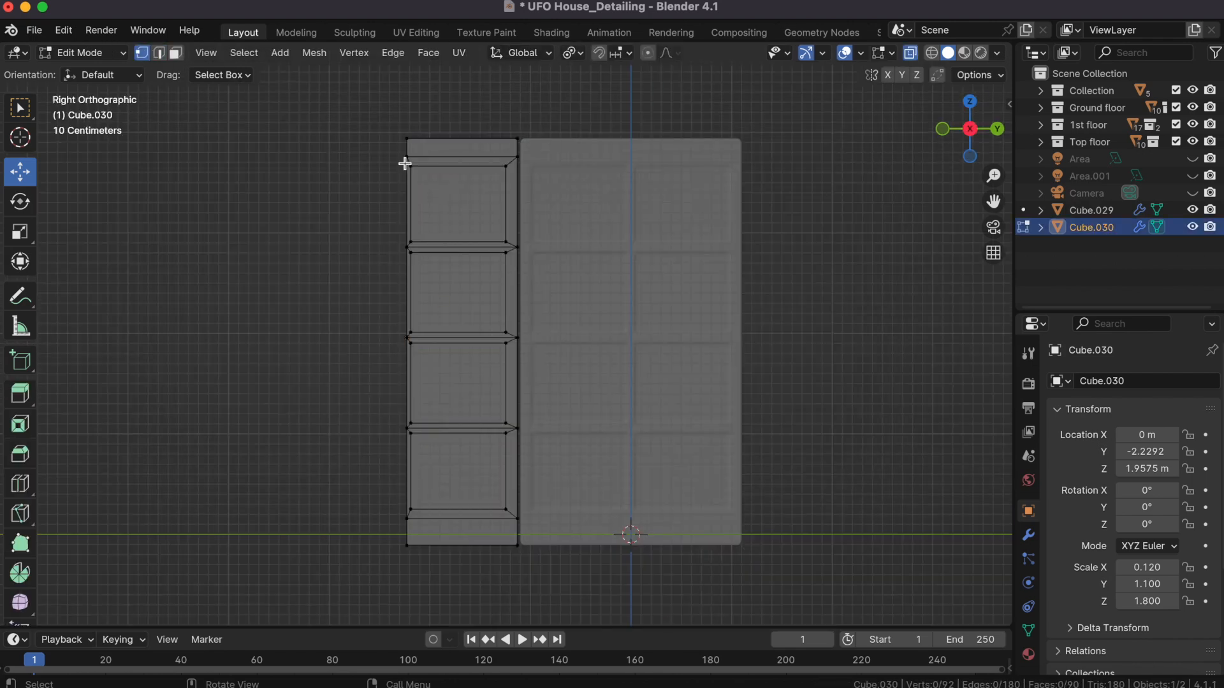
pyautogui.moveTo(359, 123); pyautogui.dragTo(408, 593)
pyautogui.moveTo(472, 339); pyautogui.dragTo(466, 338)
pyautogui.press('Tab')
pyautogui.click(472, 308)
pyautogui.click(471, 307)
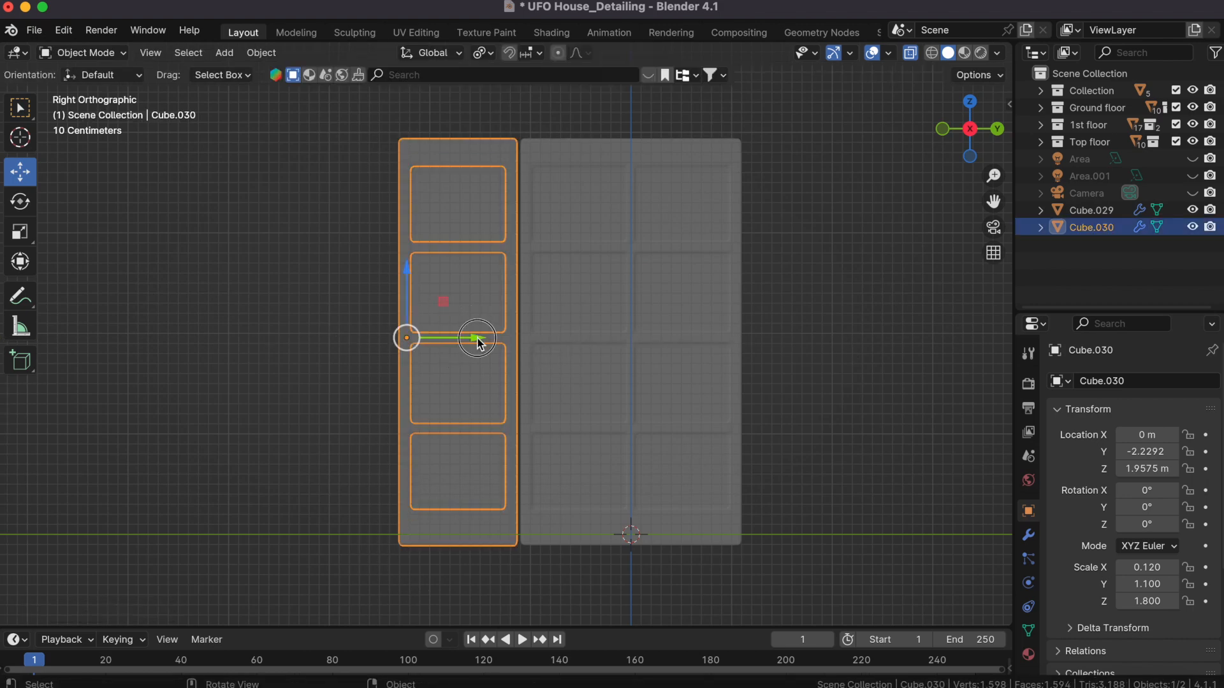
# Step: Move the half-width side panel slightly toward the door and duplicate it along Y to the door's other side, at Y 1.2055 m
pyautogui.moveTo(480, 338); pyautogui.dragTo(482, 339)
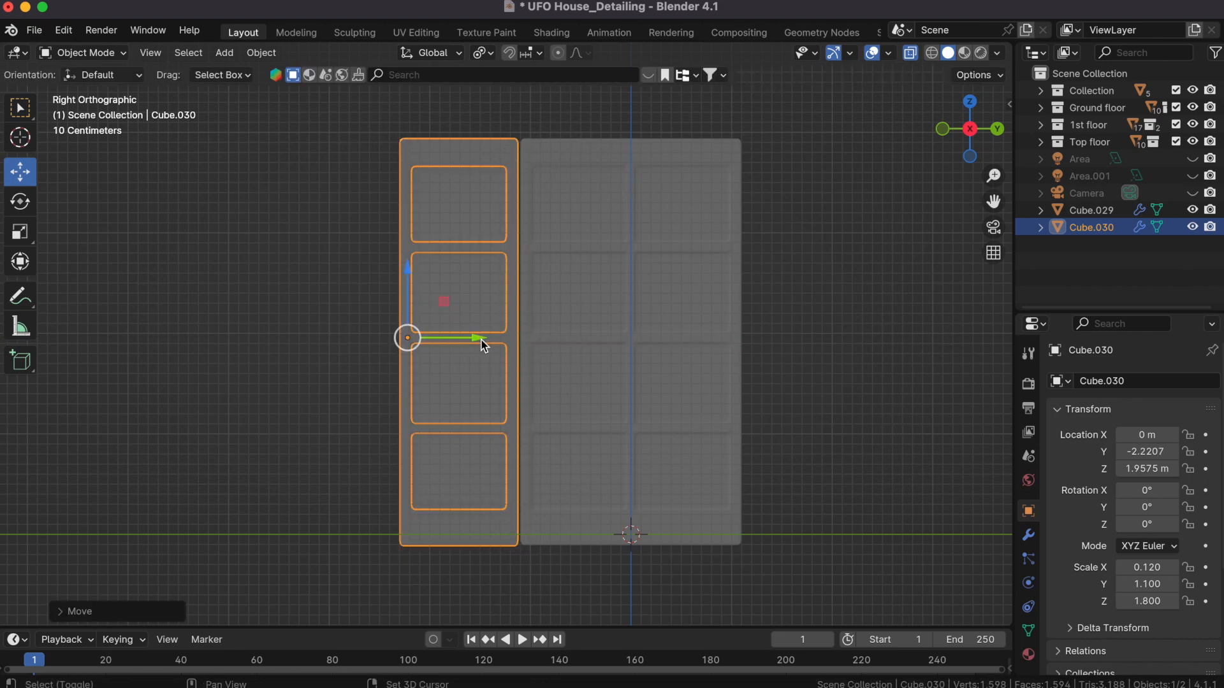
pyautogui.hotkey('shift', 'd')
pyautogui.press('y')
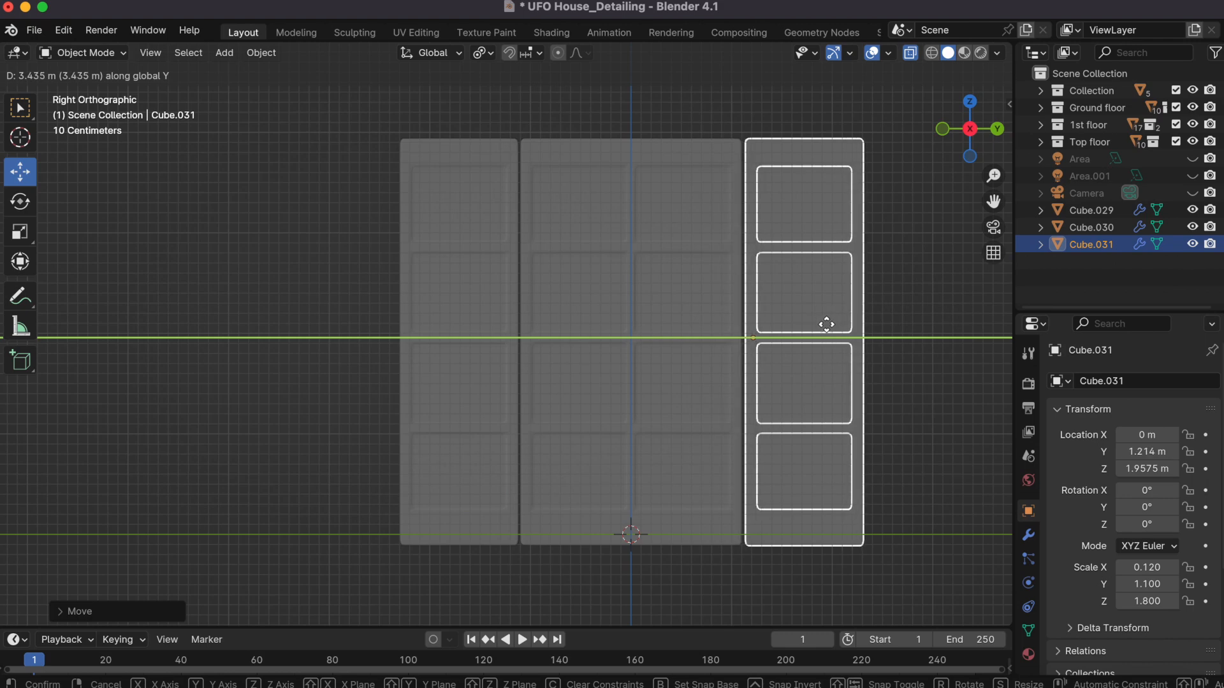
pyautogui.click(827, 326)
pyautogui.click(916, 343)
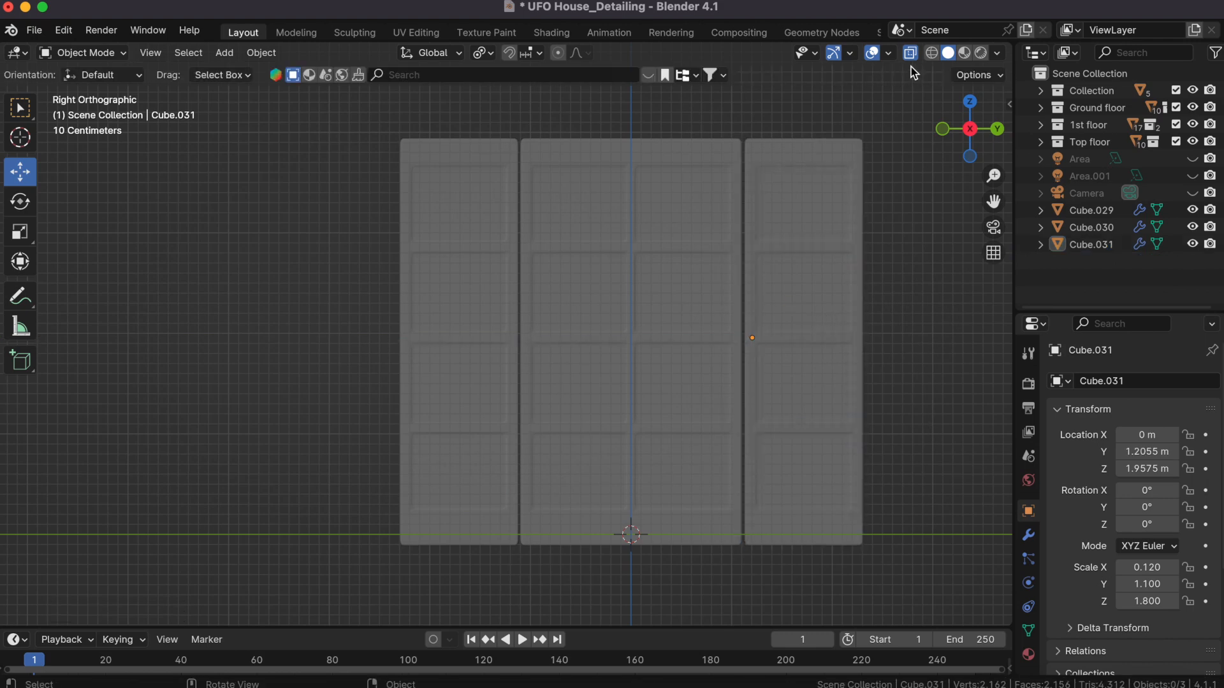
# Step: Turn off X-ray, view the three panels in perspective, and save the file
pyautogui.moveTo(914, 380); pyautogui.dragTo(906, 395, button='middle')
pyautogui.moveTo(851, 409); pyautogui.dragTo(816, 466, button='middle')
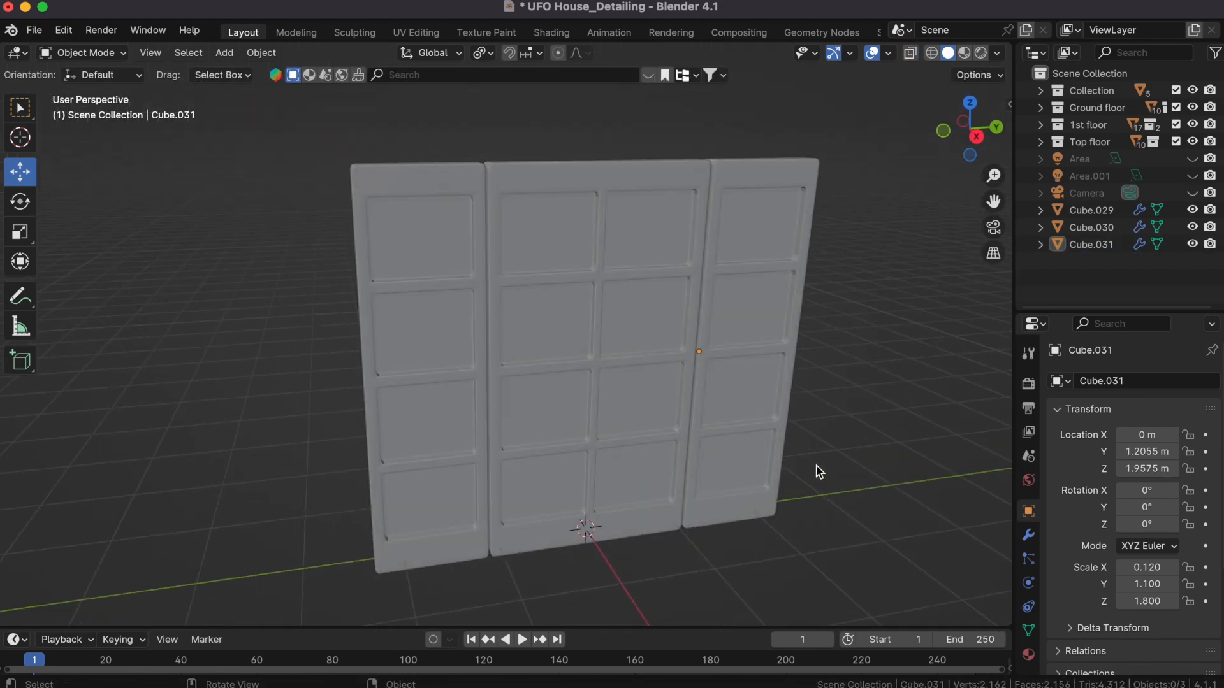
pyautogui.hotkey('ctrl', 's')
pyautogui.scroll(2, 805, 438)
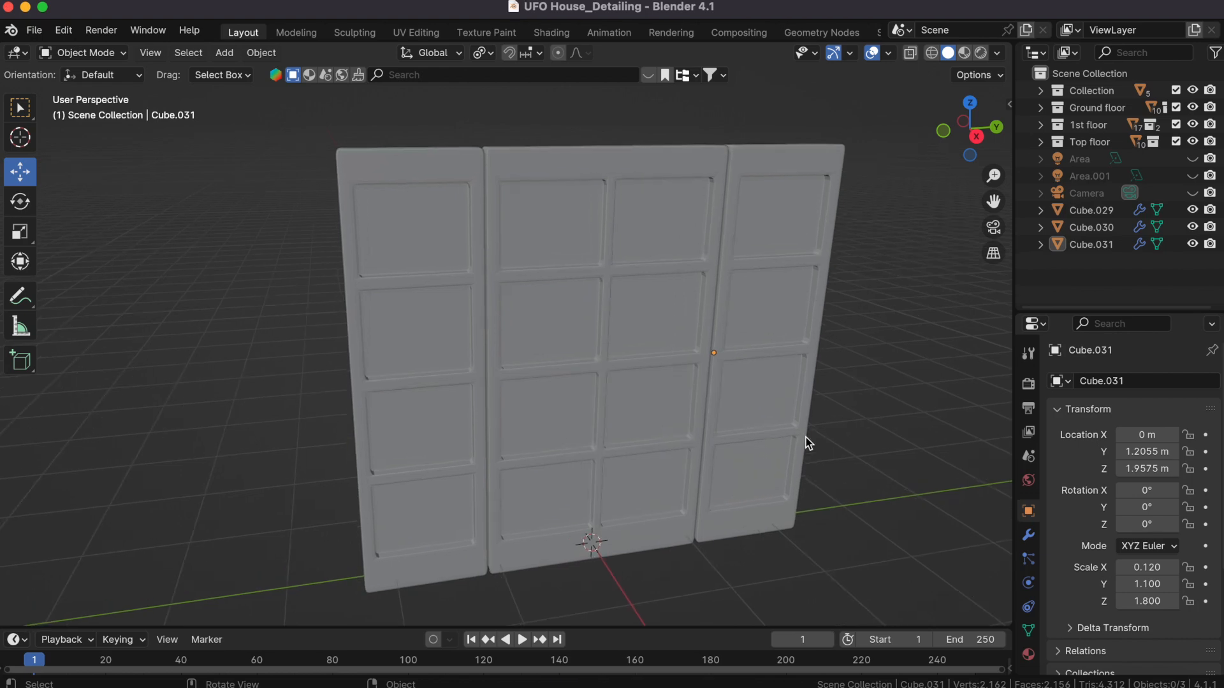
pyautogui.keyDown('shift'); pyautogui.scroll(1, 858, 449); pyautogui.keyUp('shift')
pyautogui.hscroll(-2, 859, 449)
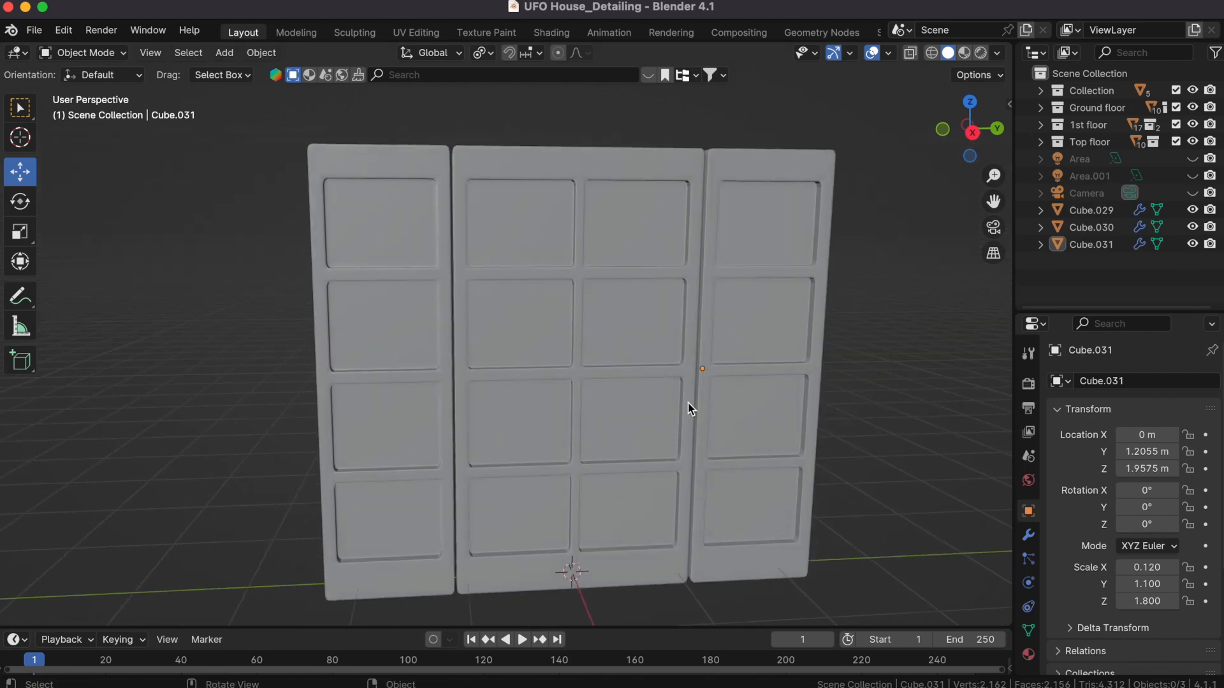
# Step: Open the central door's mesh in Edit Mode
pyautogui.click(686, 400)
pyautogui.press('Tab')
pyautogui.scroll(4, 688, 442)
pyautogui.keyDown('shift'); pyautogui.hscroll(2, 768, 473); pyautogui.keyUp('shift')
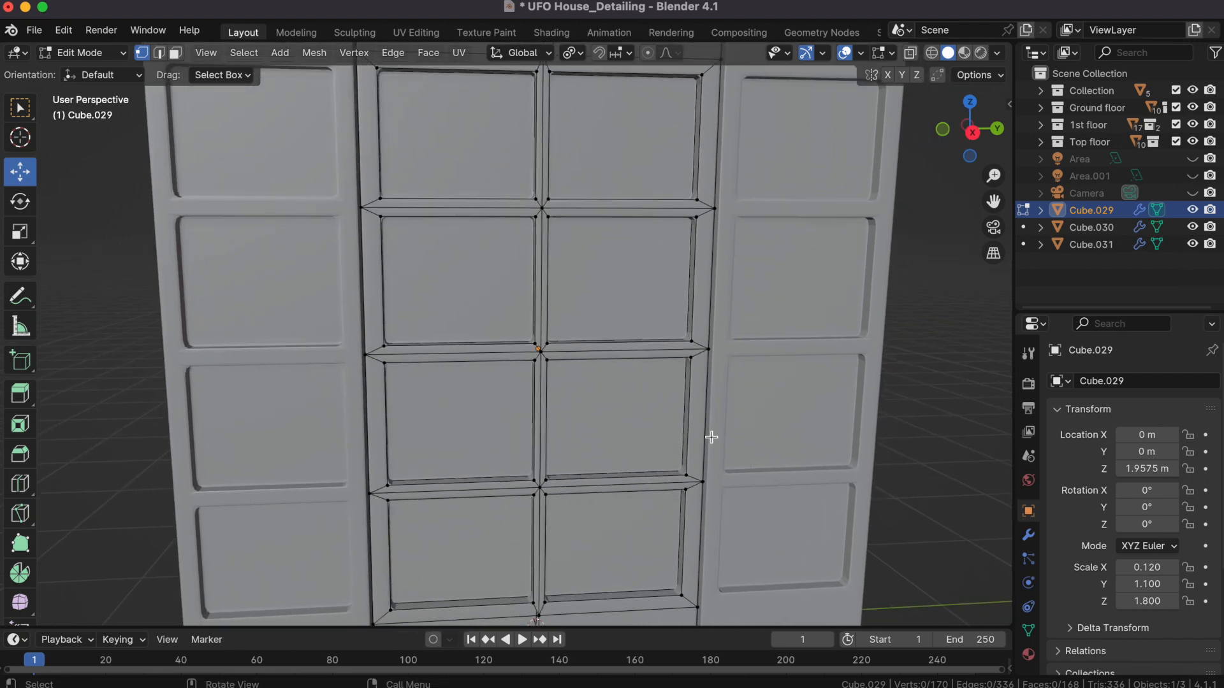
pyautogui.hscroll(-3, 711, 437)
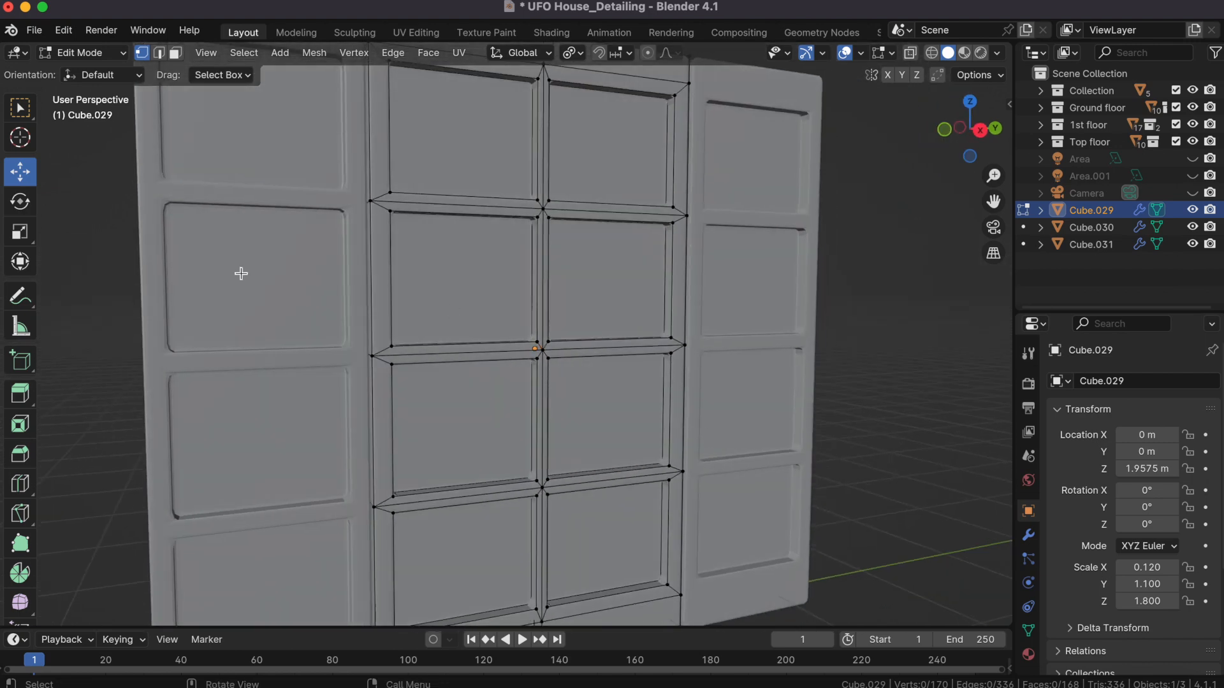
# Step: Try to extrude the outer recess wall of the third-row pane beside the new side panel, shortening it along Z and raising it
pyautogui.press('e')
pyautogui.click(666, 376)
pyautogui.press('s')
pyautogui.press('z')
pyautogui.click(667, 389)
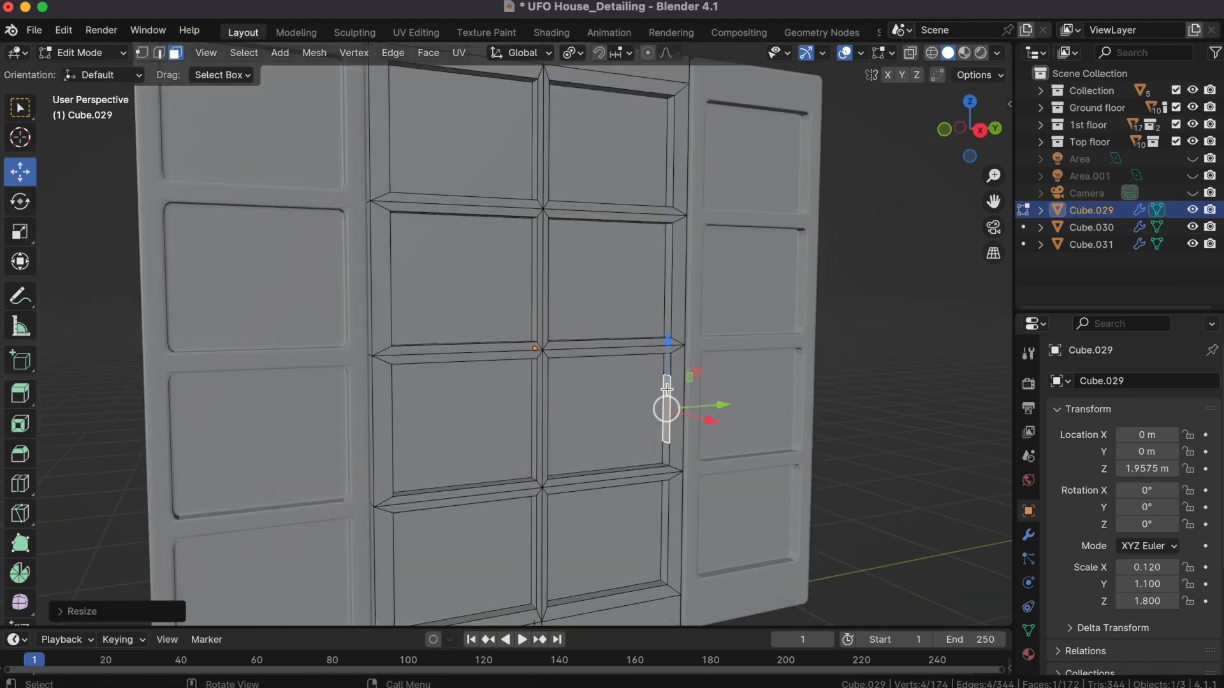
pyautogui.moveTo(668, 339); pyautogui.dragTo(668, 329)
pyautogui.keyDown('ctrl'); pyautogui.scroll(4, 751, 410); pyautogui.keyUp('ctrl')
pyautogui.keyDown('shift'); pyautogui.hscroll(3, 699, 470); pyautogui.keyUp('shift')
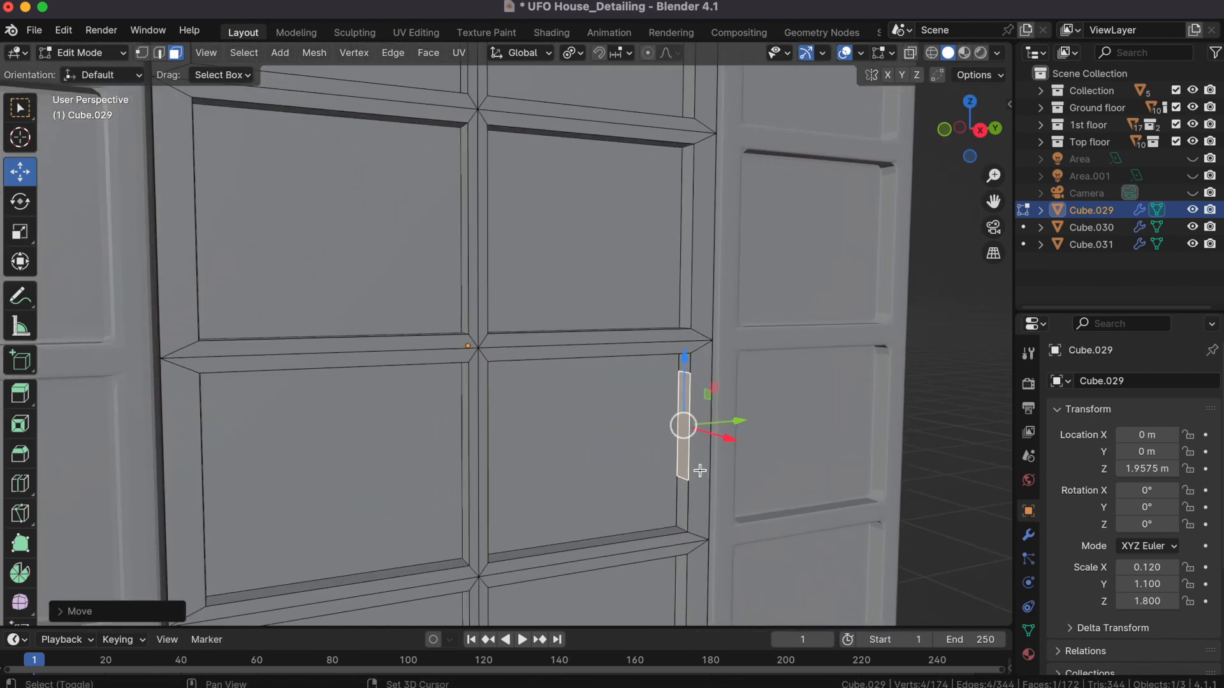
pyautogui.keyDown('ctrl'); pyautogui.scroll(2, 808, 511); pyautogui.keyUp('ctrl')
pyautogui.hotkey('ctrl', 'z')
# Step: Try to inset the pane's upper and outer recess wall faces together by 0.06164 m, and undo the inset
pyautogui.scroll(-3, 890, 499)
pyautogui.keyDown('shift'); pyautogui.scroll(-3, 891, 500); pyautogui.keyUp('shift')
pyautogui.keyDown('shift'); pyautogui.click(630, 308); pyautogui.keyUp('shift')
pyautogui.press('i')
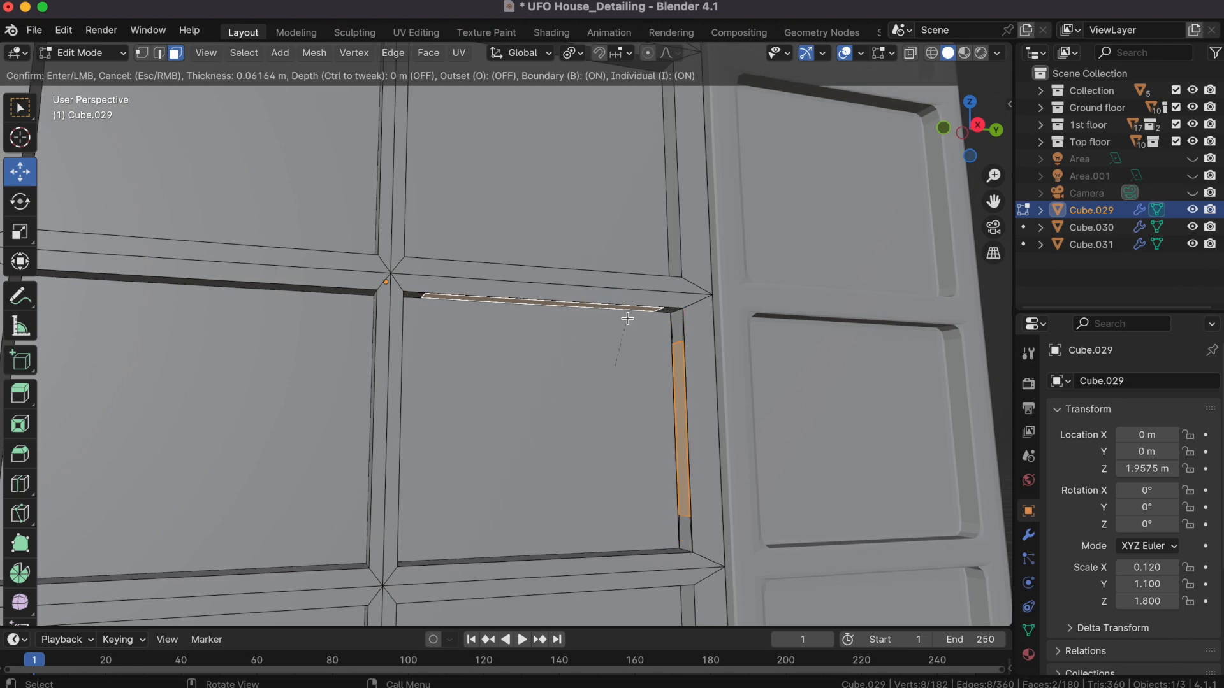
pyautogui.click(628, 317)
pyautogui.click(75, 613)
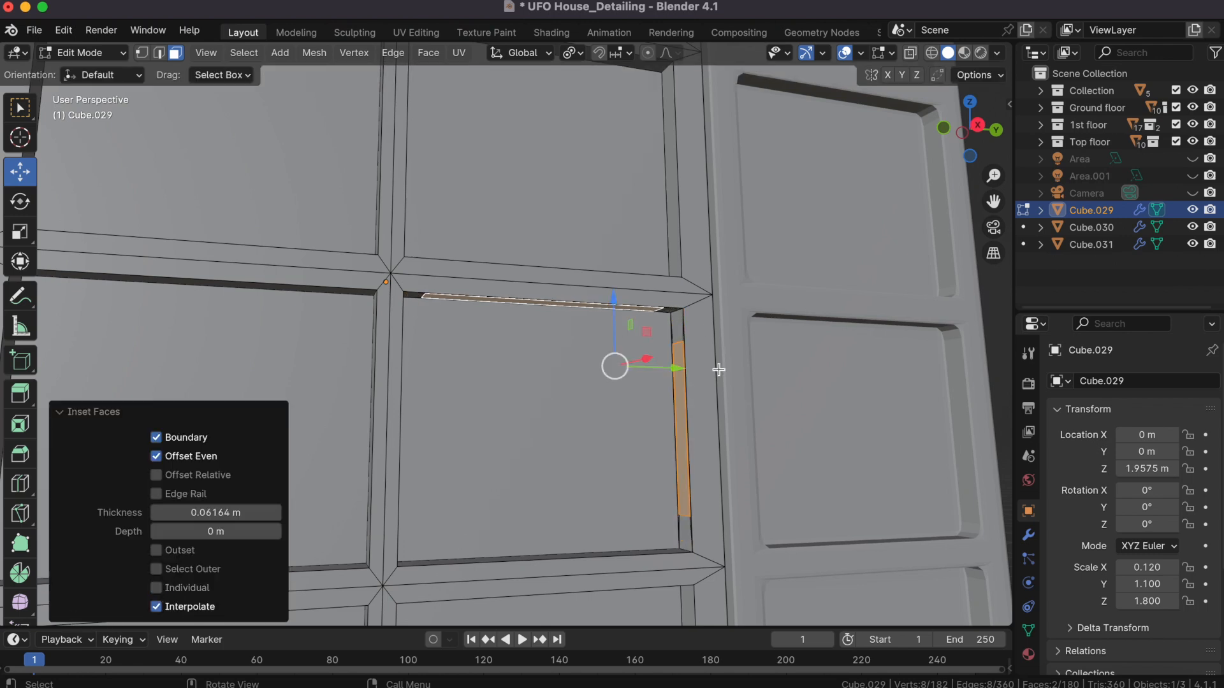
pyautogui.hotkey('ctrl', 'z')
# Step: Try two more insets on the same two recess walls, about 0.066 m and 0.092 m thick, undoing each one
pyautogui.press('i')
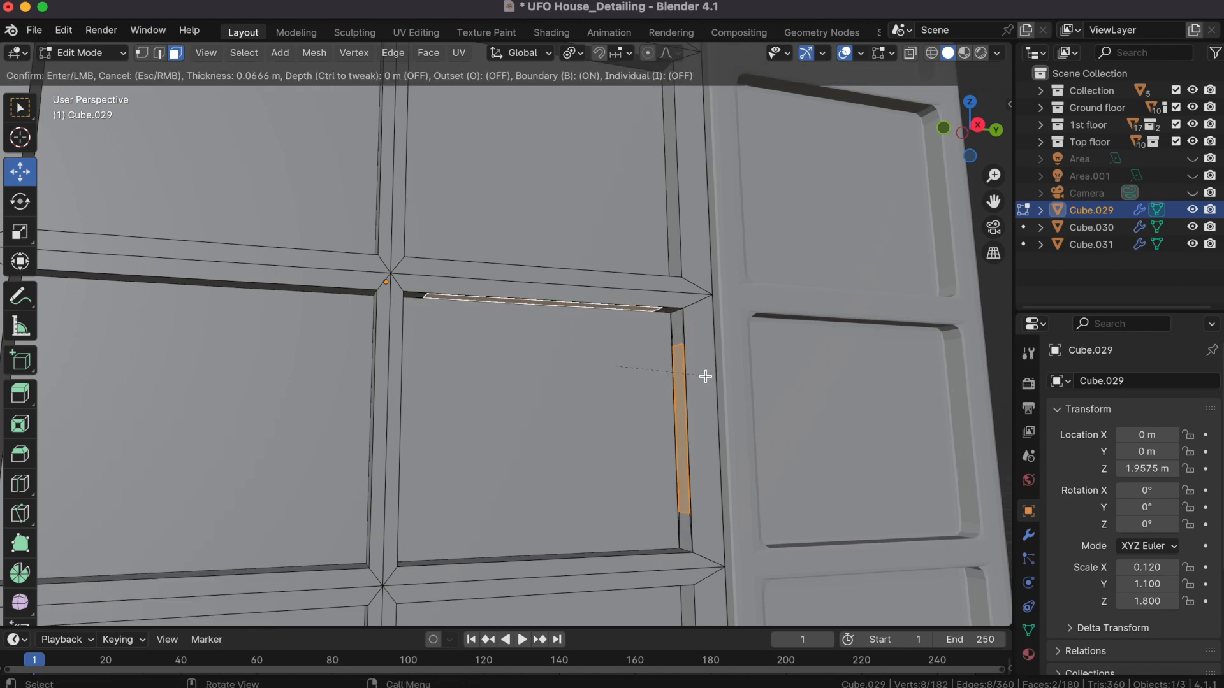
pyautogui.click(706, 376)
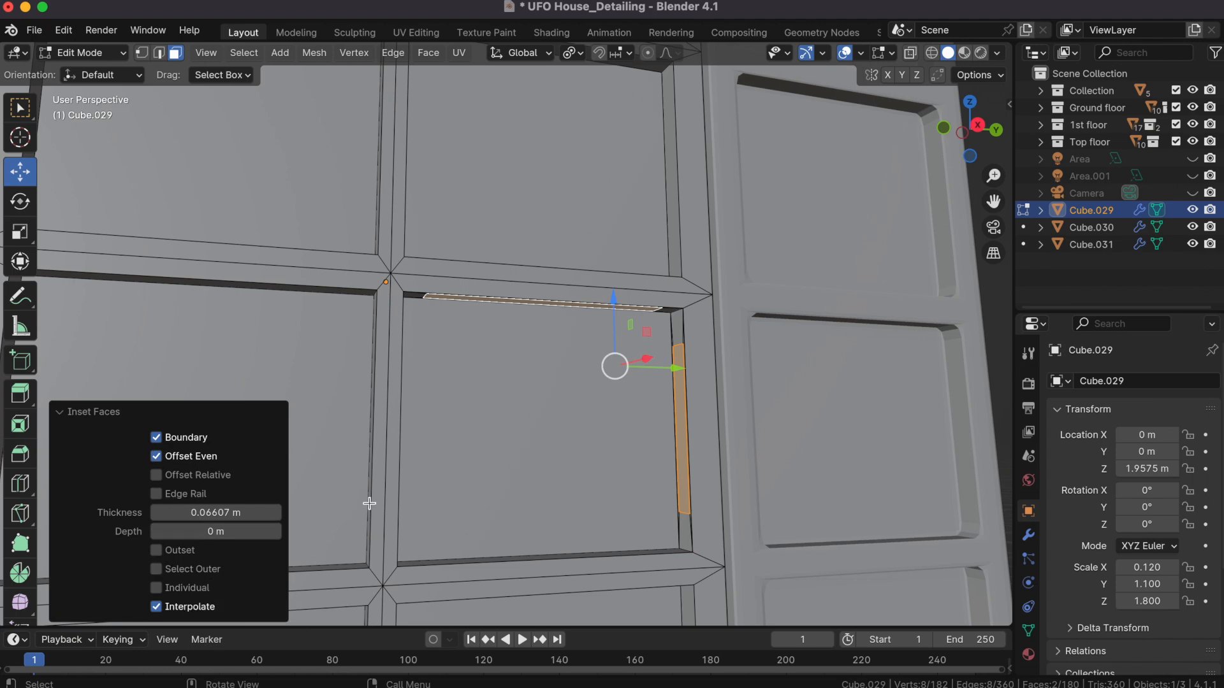
pyautogui.scroll(3, 685, 483)
pyautogui.hotkey('ctrl', 'z')
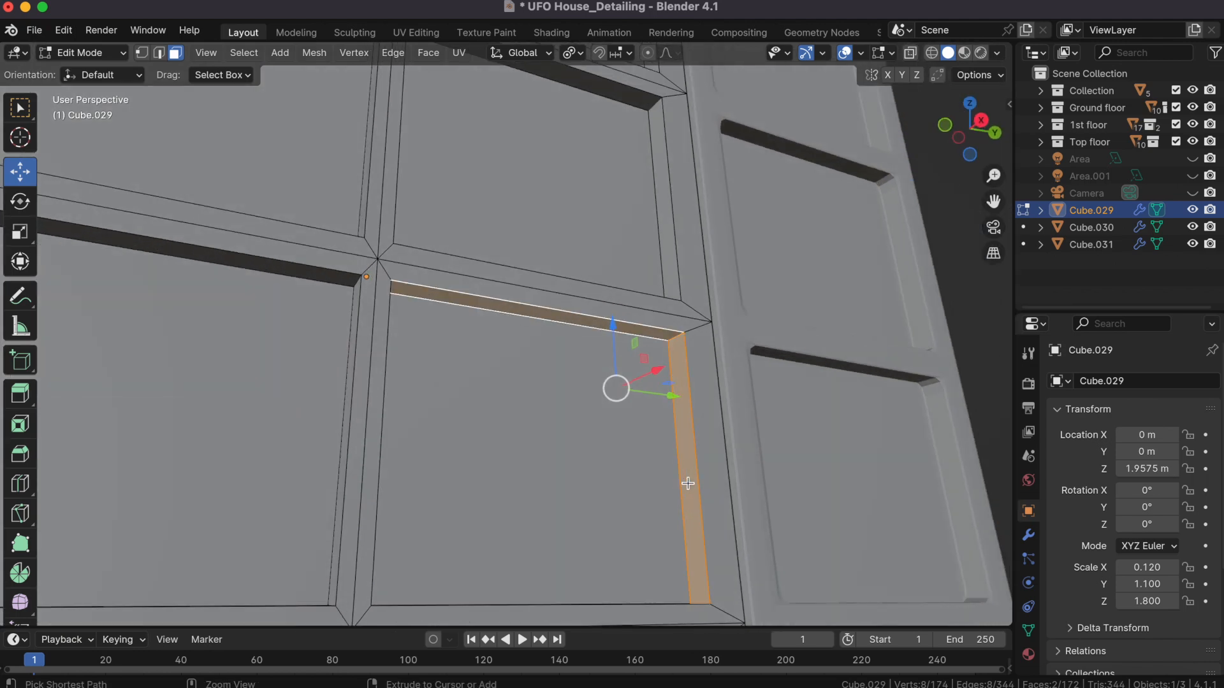
pyautogui.keyDown('shift'); pyautogui.scroll(-2, 688, 484); pyautogui.keyUp('shift')
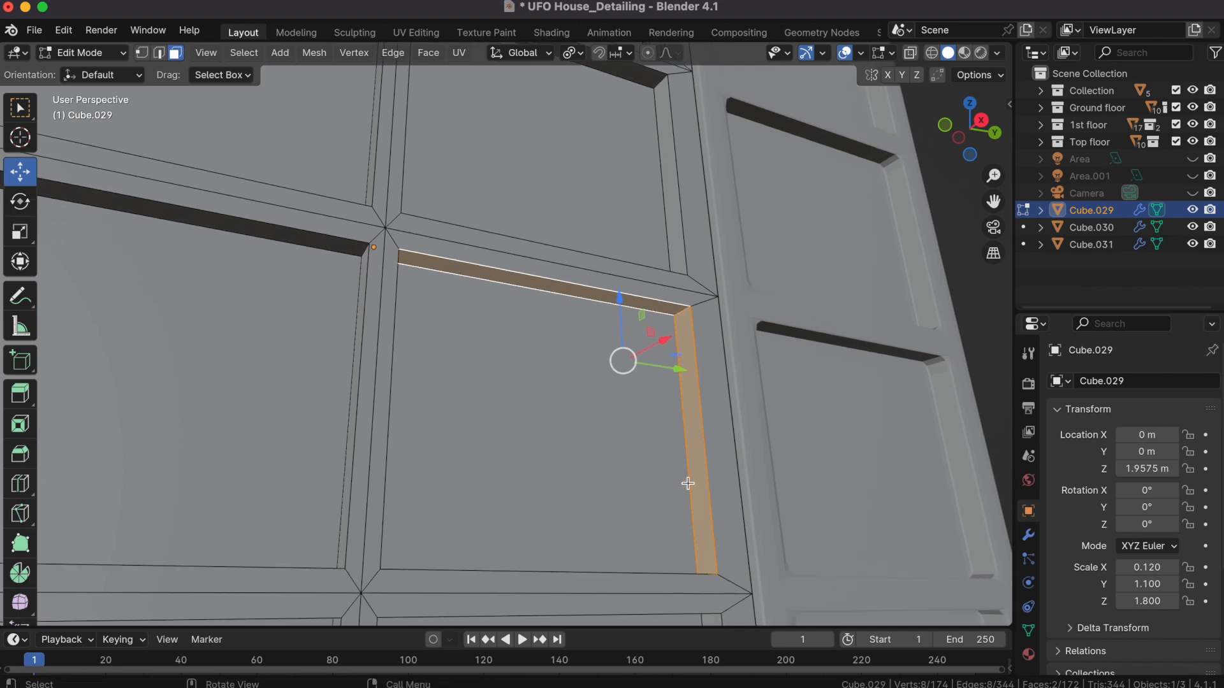
pyautogui.press('i')
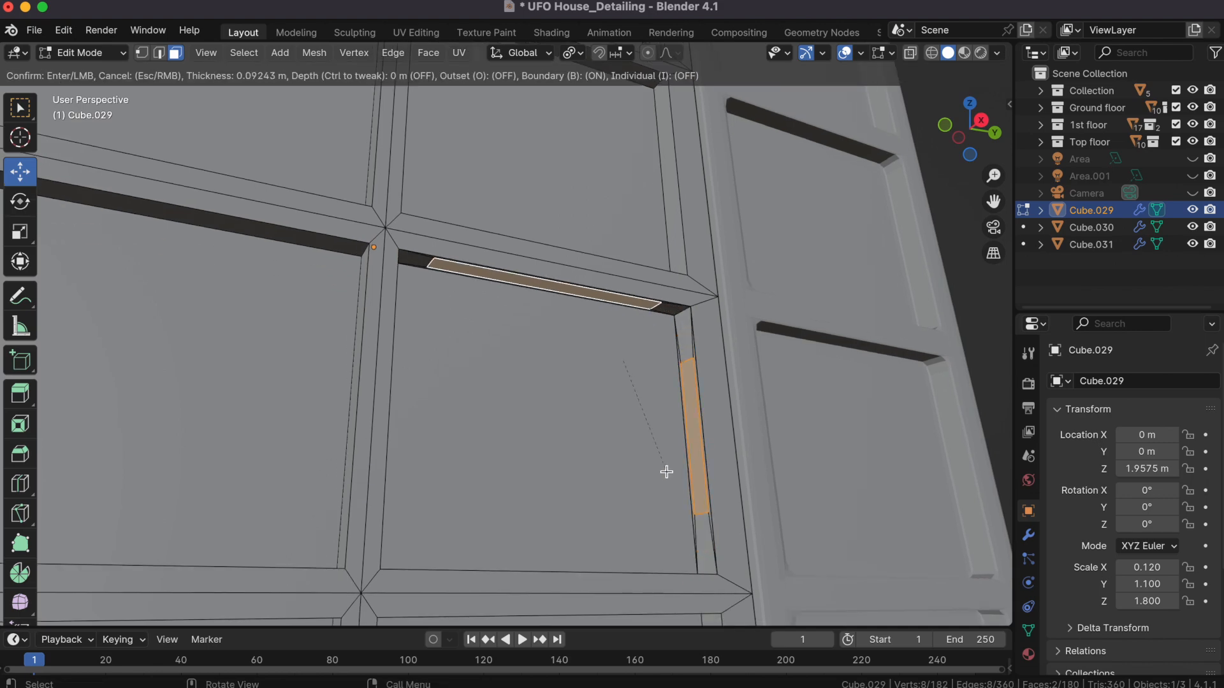
pyautogui.click(664, 473)
pyautogui.hotkey('ctrl', 'z')
pyautogui.hscroll(2, 811, 401)
pyautogui.scroll(-2, 828, 329)
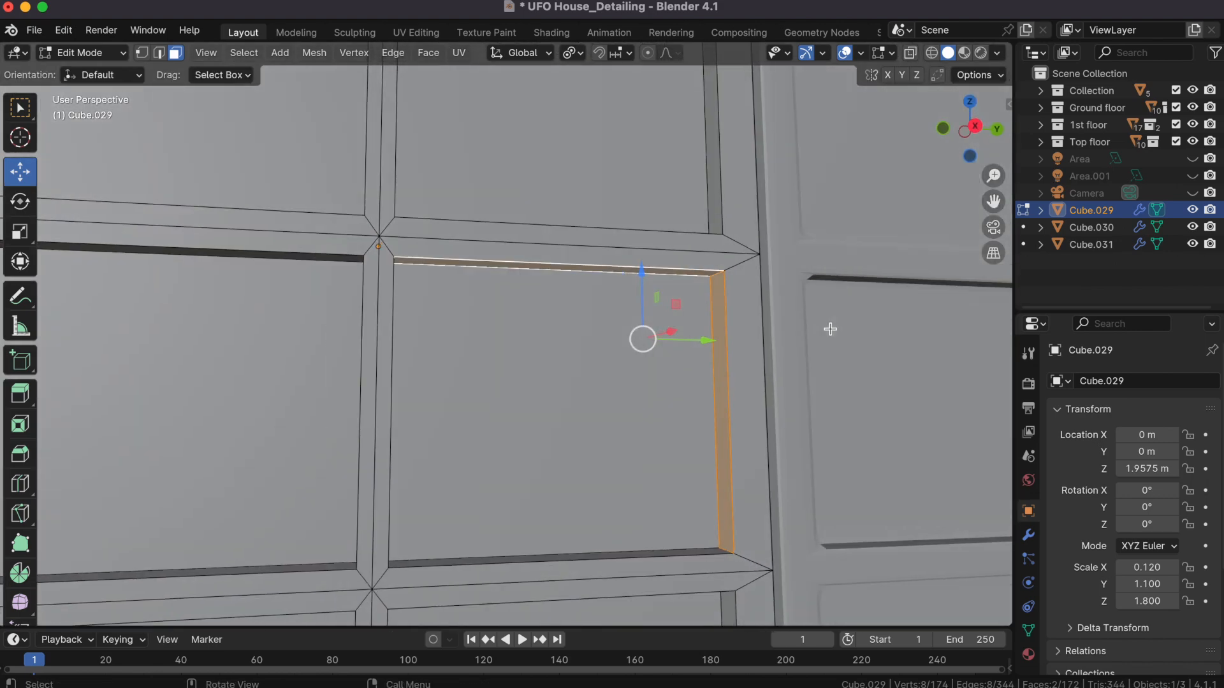
# Step: Try extruding both recess walls -0.05881 m along Y, moving them -0.08252 m along Z and scaling them along Y, and undo everything
pyautogui.press('e')
pyautogui.press('y')
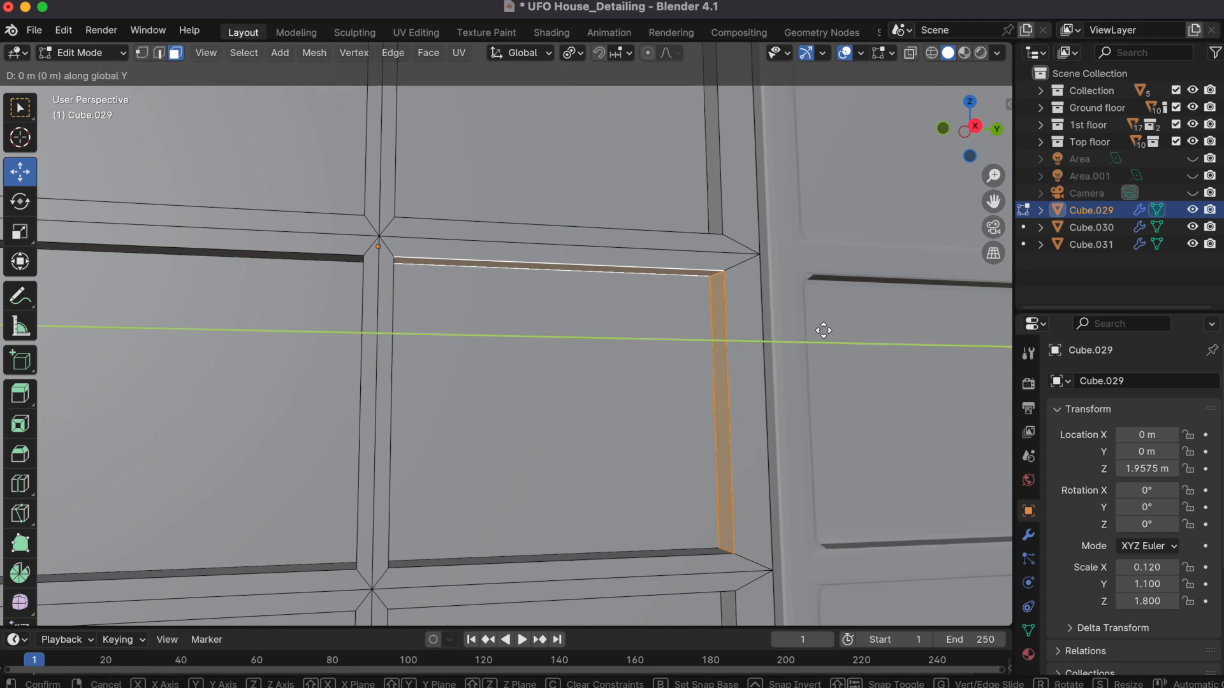
pyautogui.click(809, 330)
pyautogui.press('g')
pyautogui.press('z')
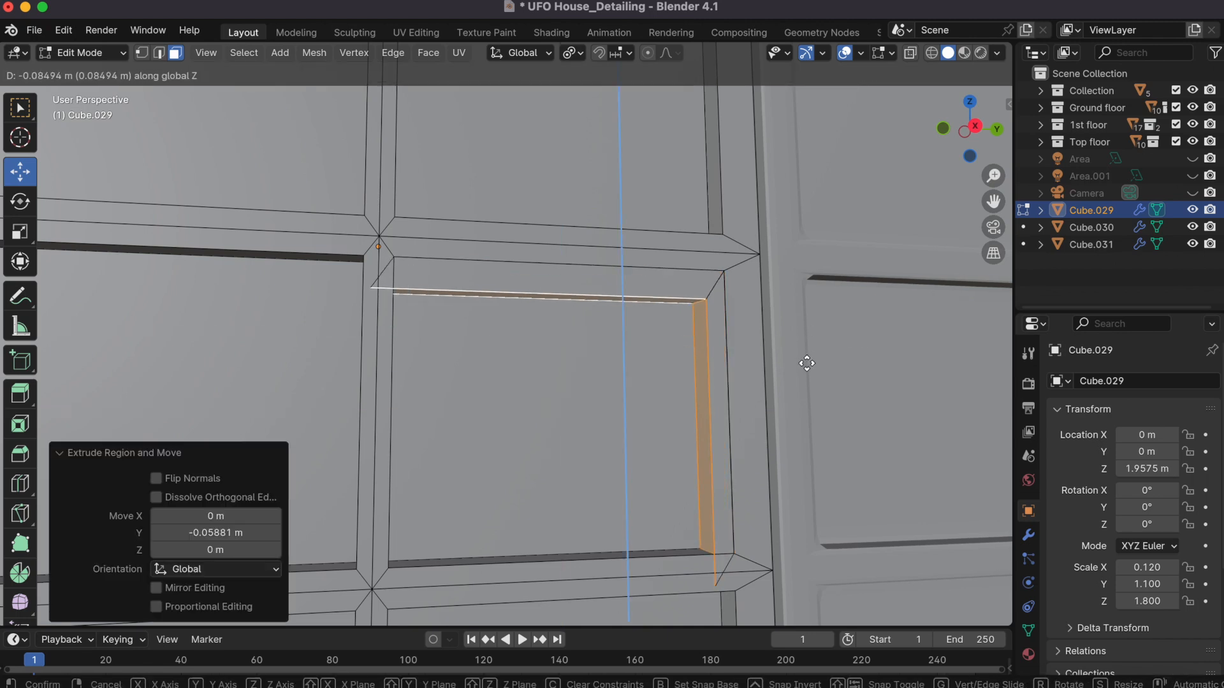
pyautogui.click(808, 362)
pyautogui.scroll(-2, 807, 363)
pyautogui.press('s')
pyautogui.press('y')
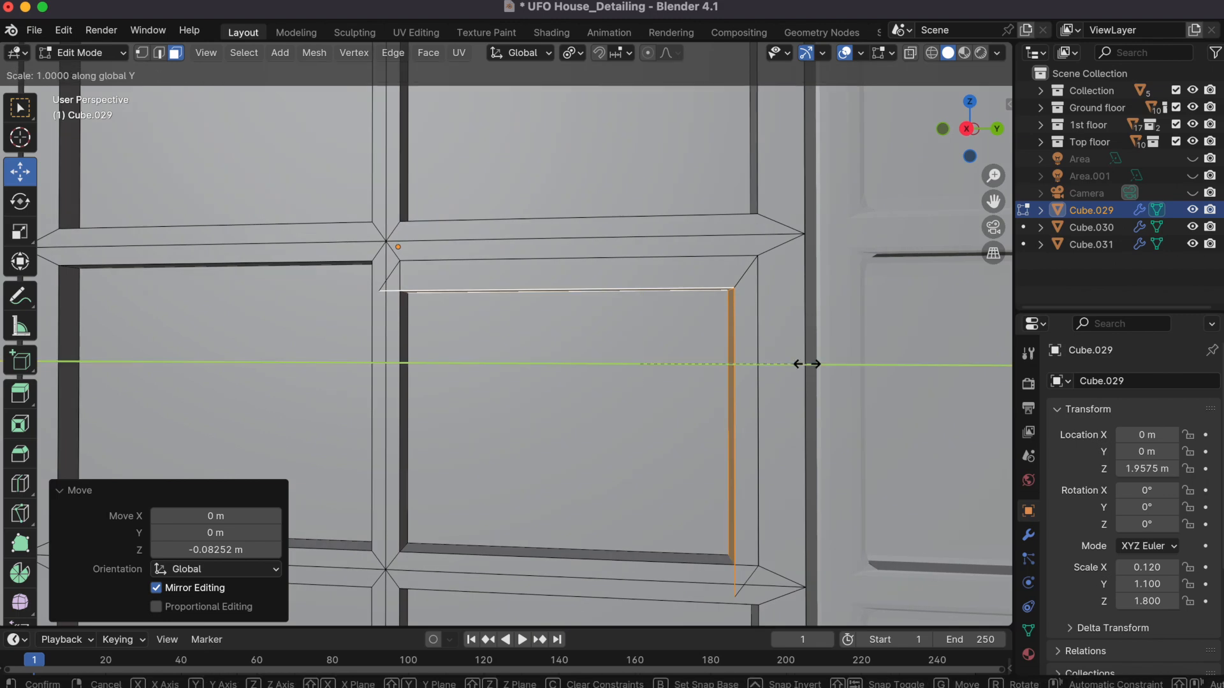
pyautogui.click(776, 361)
pyautogui.hotkey('ctrl', 'z')
pyautogui.hotkey('ctrl', 'z')
pyautogui.hotkey('ctrl', 'z')
pyautogui.hotkey('ctrl', 'z')
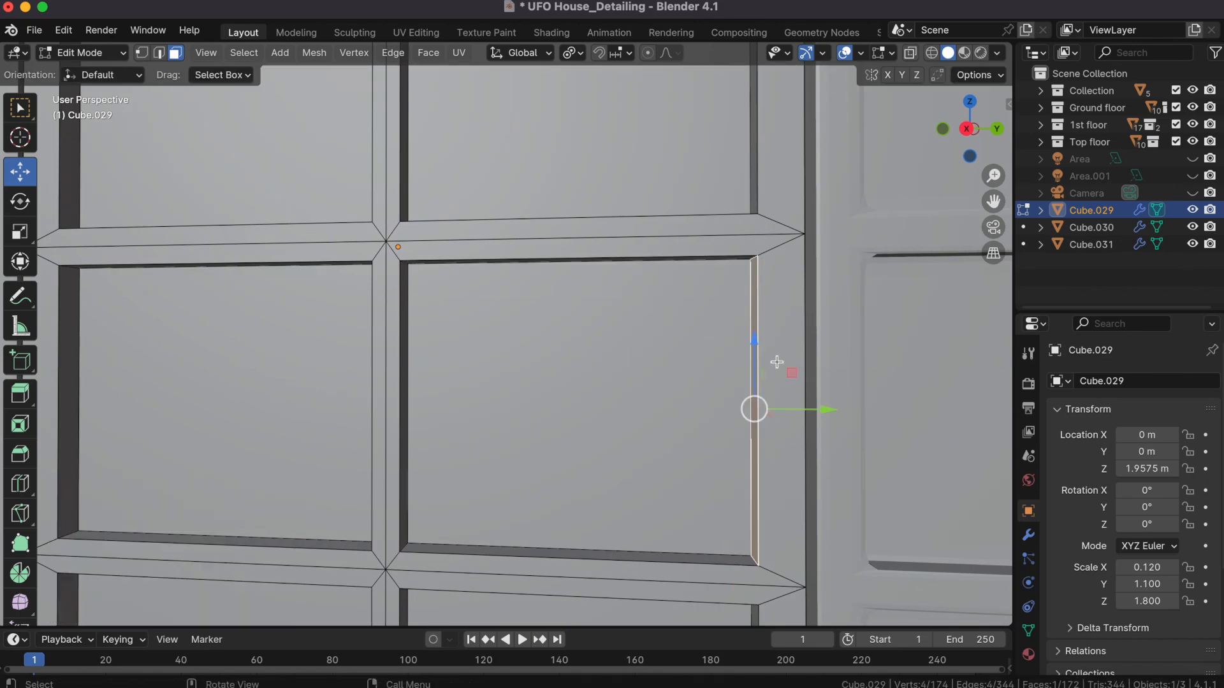
# Step: Try extruding only the pane's outer recess wall inward along Y, and undo it
pyautogui.hscroll(-5, 777, 362)
pyautogui.hscroll(-5, 776, 362)
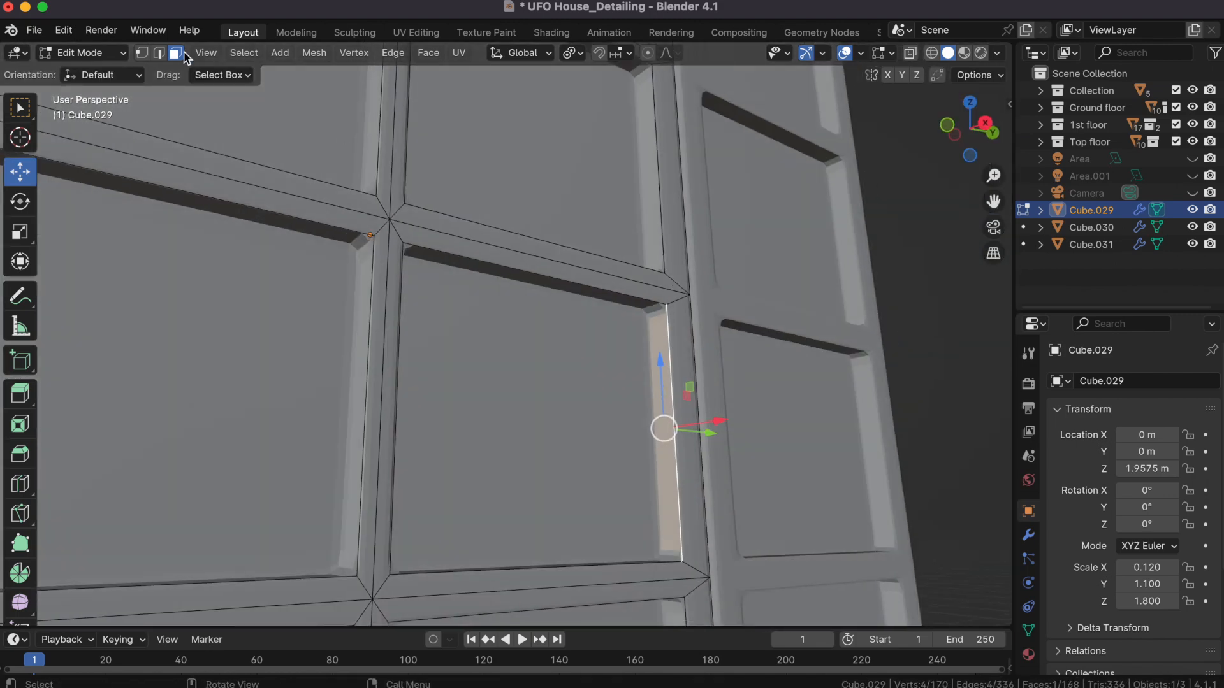
pyautogui.click(725, 315)
pyautogui.click(655, 325)
pyautogui.hscroll(5, 658, 344)
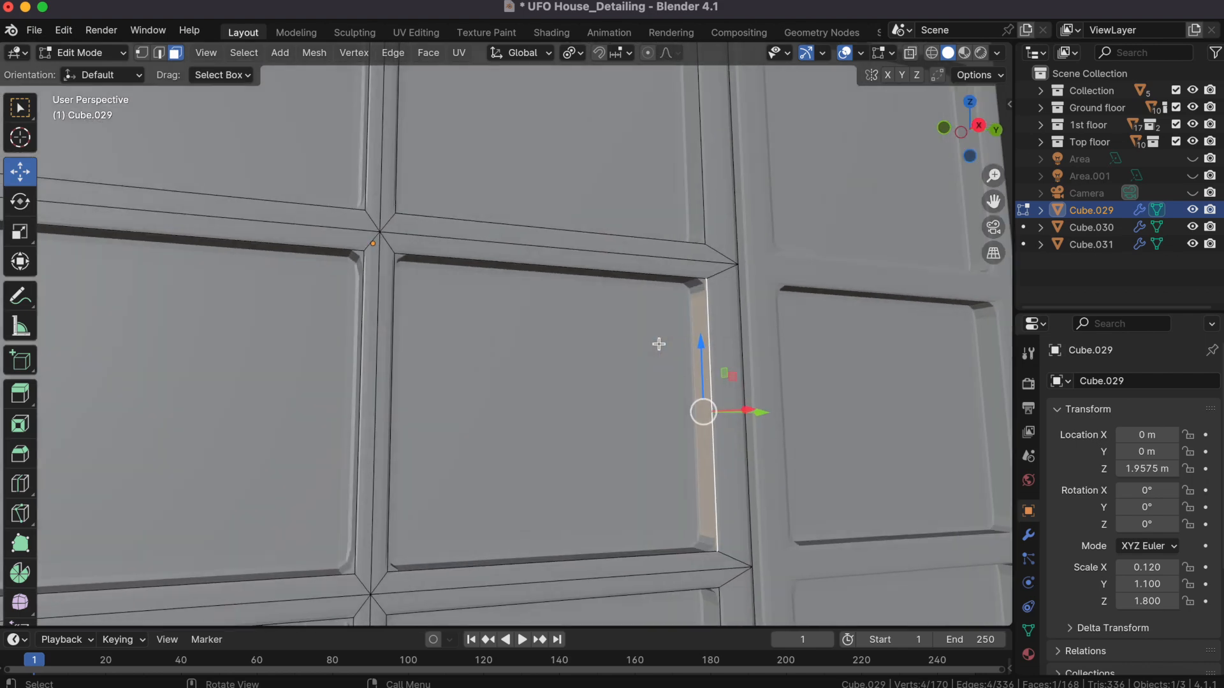
pyautogui.press('g')
pyautogui.press('y')
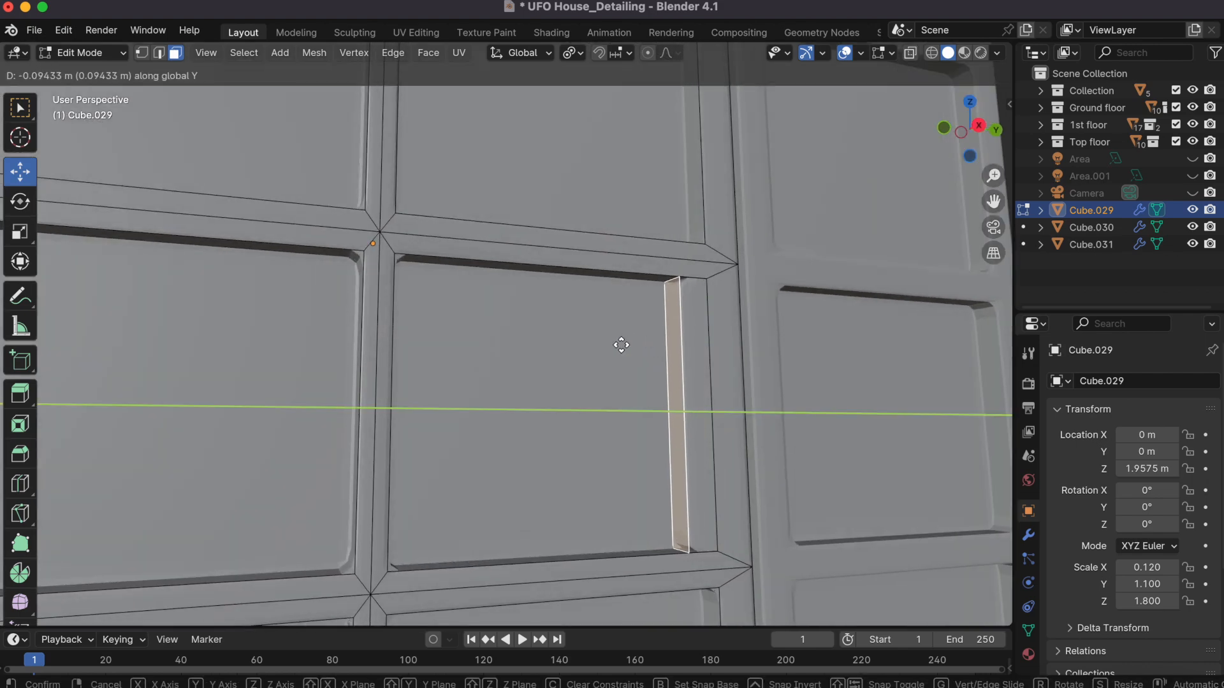
pyautogui.click(603, 345)
pyautogui.hotkey('ctrl', 'z')
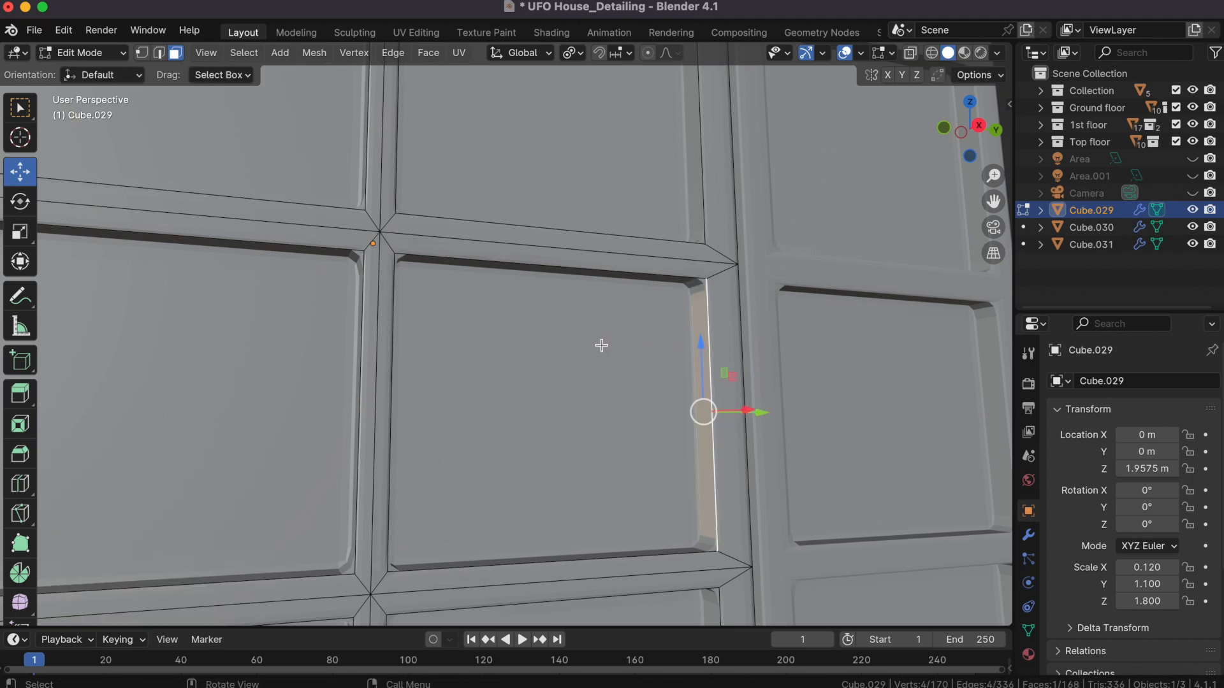
pyautogui.hotkey('ctrl', 'z')
# Step: Extrude the outer recess wall in place, scale the new face to 0.484 along Z and move it up 0.20383 m
pyautogui.click(700, 349)
pyautogui.press('e')
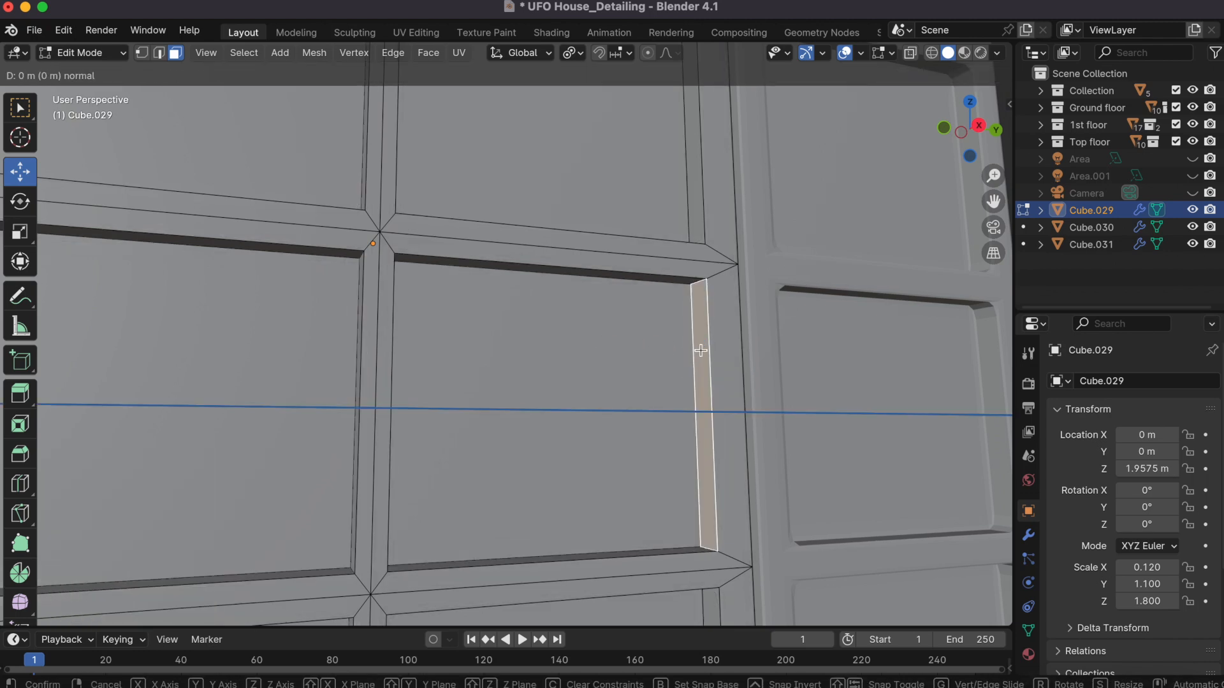
pyautogui.click(700, 349)
pyautogui.press('s')
pyautogui.press('z')
pyautogui.click(701, 383)
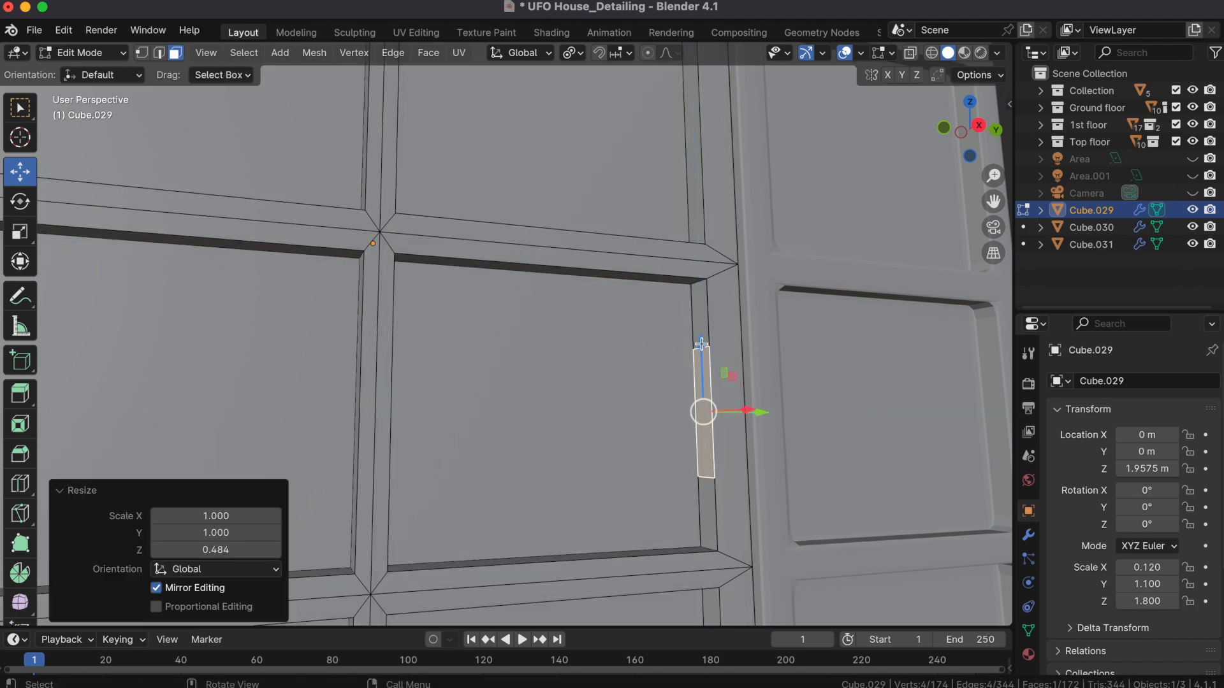
pyautogui.moveTo(701, 330); pyautogui.dragTo(698, 281)
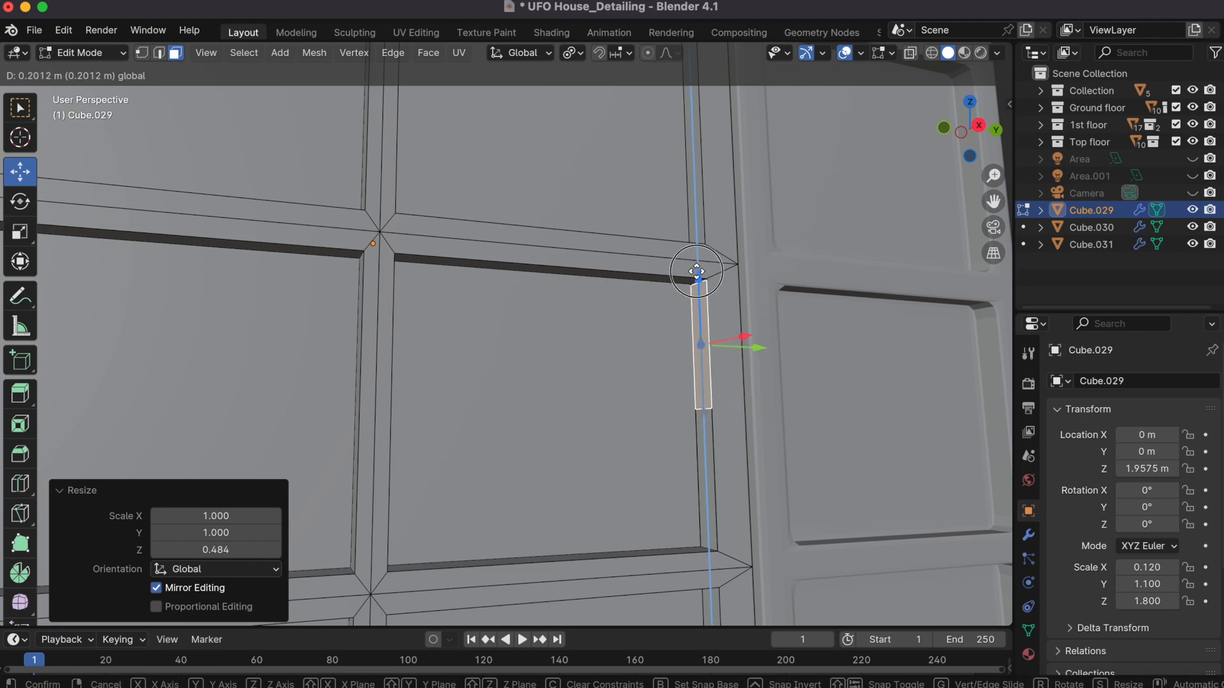
pyautogui.moveTo(696, 271); pyautogui.dragTo(696, 271)
# Step: Try extruding the shortened wall face -0.35325 m along Y, and undo all the changes to the recess wall
pyautogui.press('g')
pyautogui.press('y')
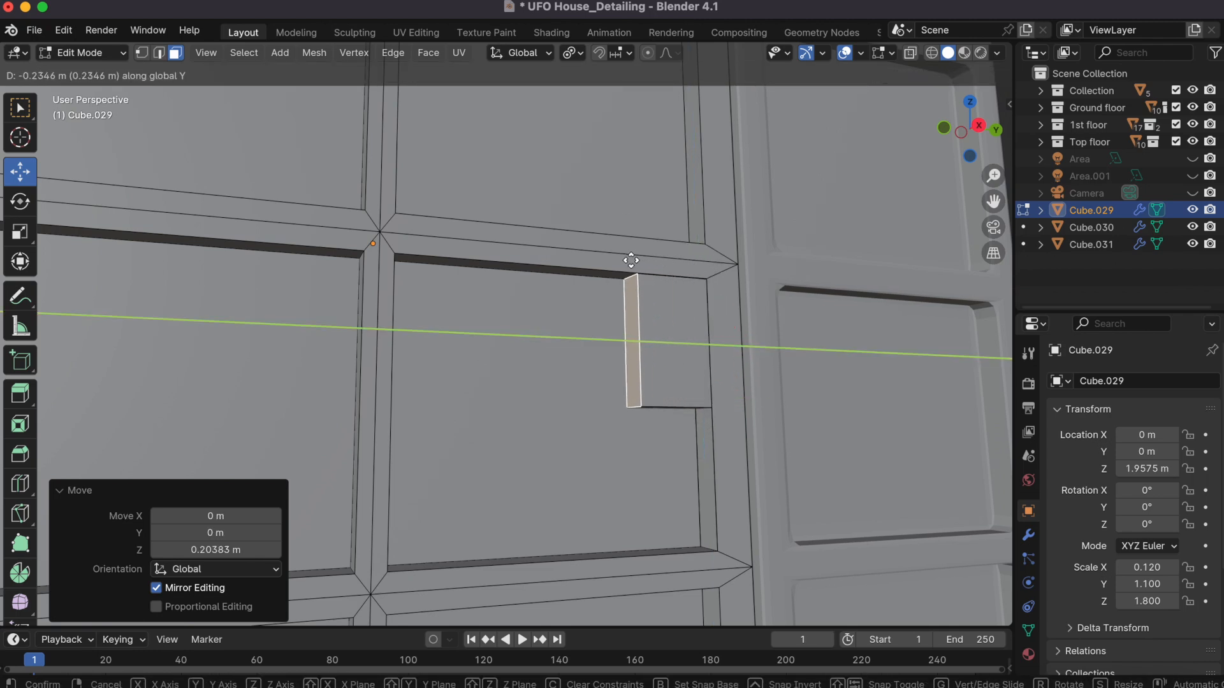
pyautogui.click(575, 261)
pyautogui.hscroll(5, 705, 451)
pyautogui.scroll(-5, 705, 451)
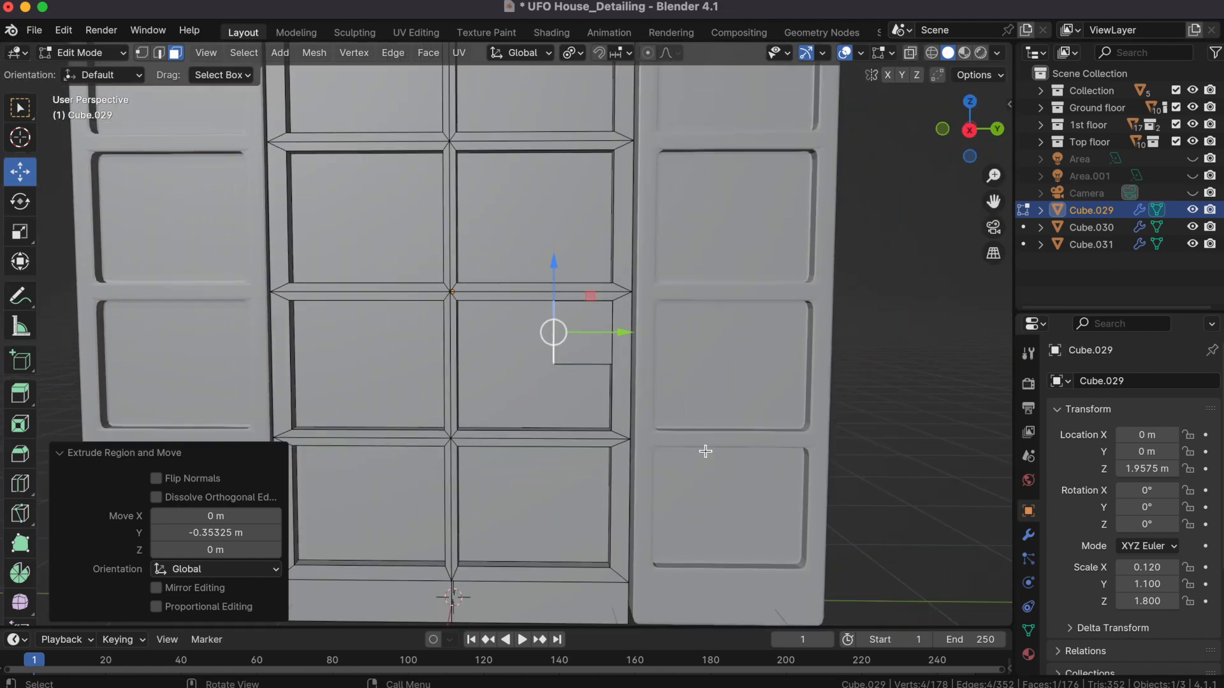
pyautogui.hscroll(-5, 705, 450)
pyautogui.scroll(3, 625, 374)
pyautogui.press('super+z')
pyautogui.press('super+z')
pyautogui.press('super+z')
pyautogui.press('super+z')
pyautogui.press('super+z')
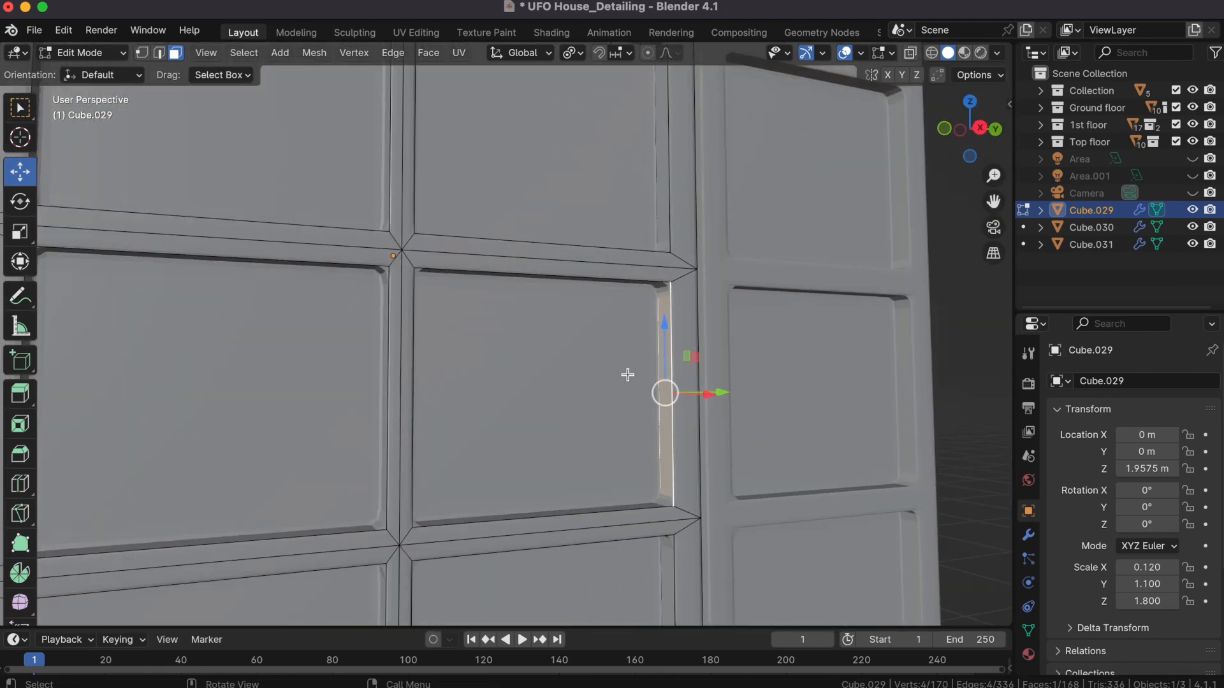
# Step: Extrude the third-row pane's full-height outer recess wall about 0.38 m inward along negative Y, return to Object Mode and deselect the door
pyautogui.scroll(-1, 600, 399)
pyautogui.scroll(-2, 600, 399)
pyautogui.scroll(2, 597, 400)
pyautogui.click(642, 376)
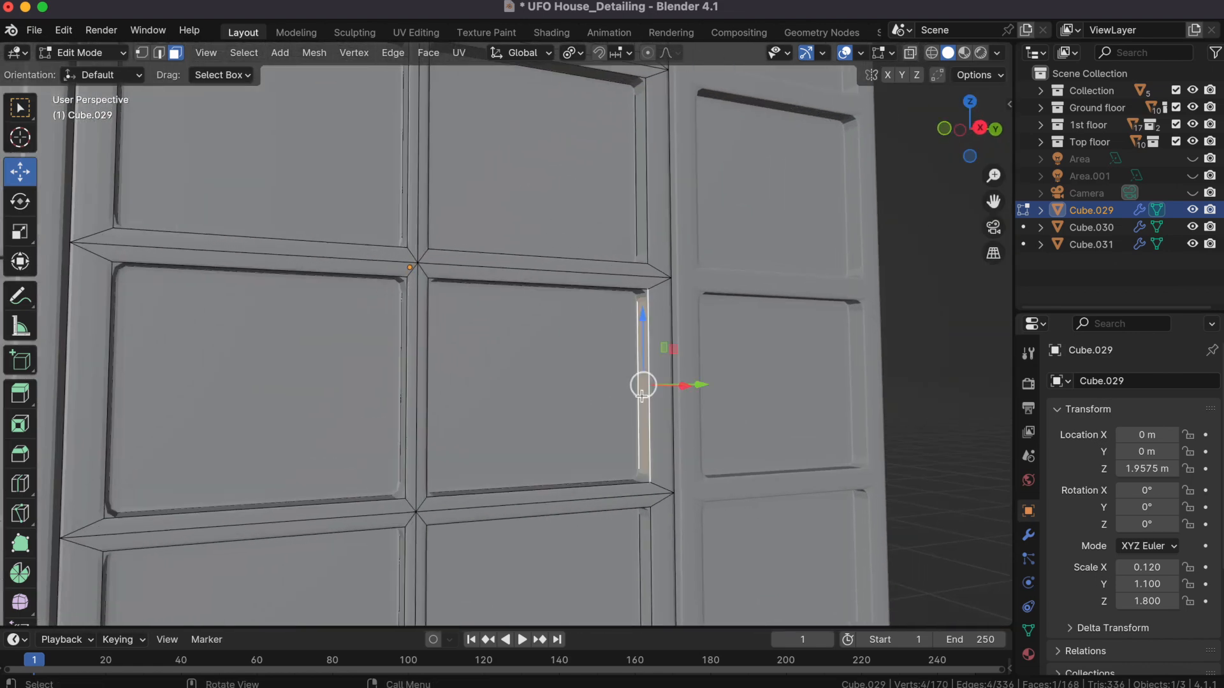
pyautogui.press('g')
pyautogui.press('y')
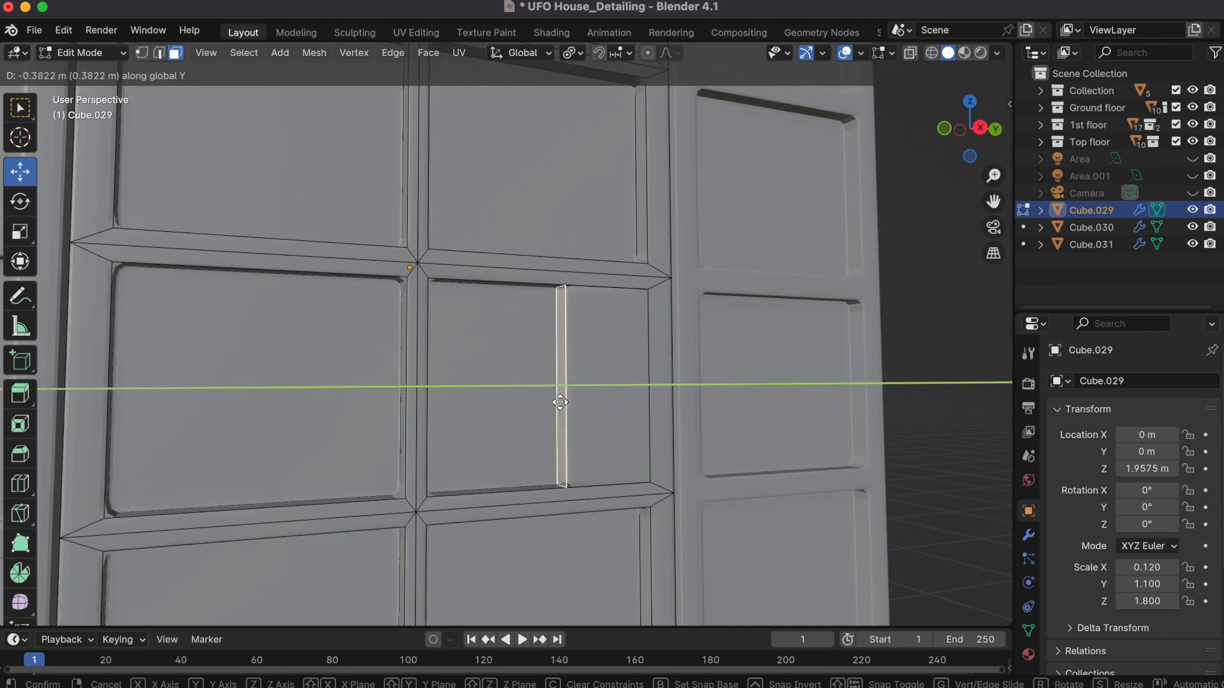
pyautogui.click(560, 402)
pyautogui.press('Tab')
pyautogui.click(918, 438)
pyautogui.scroll(-4, 839, 382)
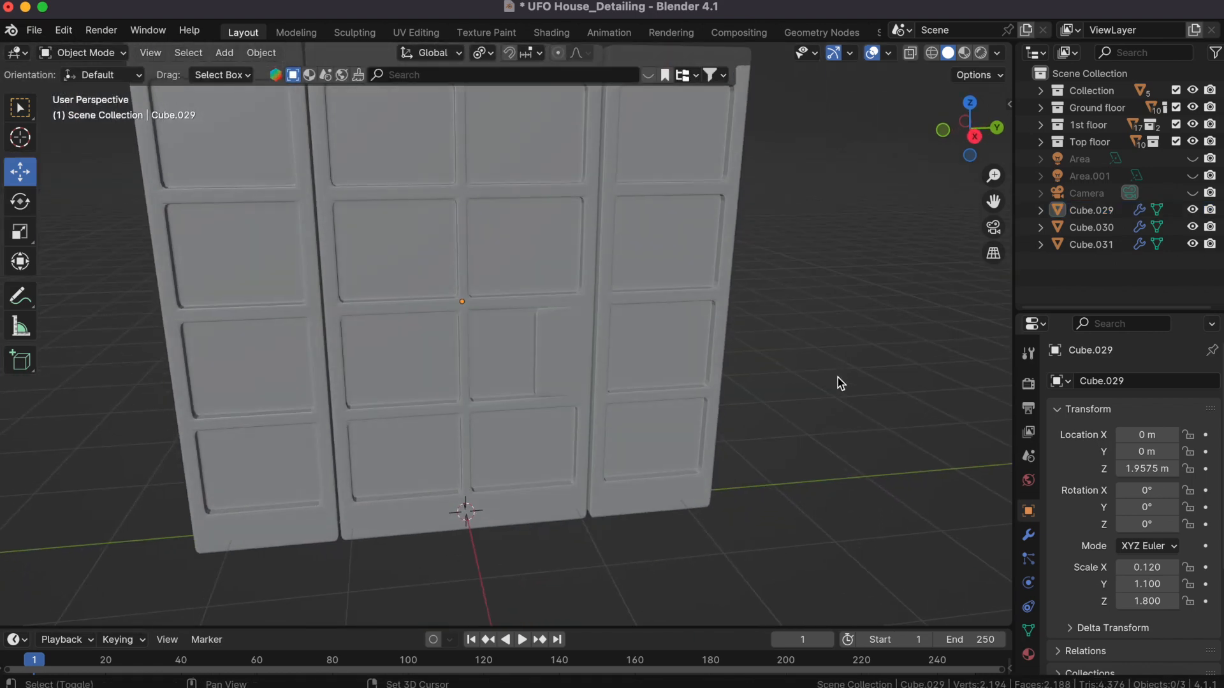
# Step: Inset the front face of the third-row pane's filled strip on the door and move the inset face up about 0.052 m
pyautogui.keyDown('shift'); pyautogui.scroll(3, 837, 377); pyautogui.keyUp('shift')
pyautogui.keyDown('ctrl'); pyautogui.scroll(-2, 838, 377); pyautogui.keyUp('ctrl')
pyautogui.scroll(-2, 838, 377)
pyautogui.keyDown('shift'); pyautogui.hscroll(-2, 838, 378); pyautogui.keyUp('shift')
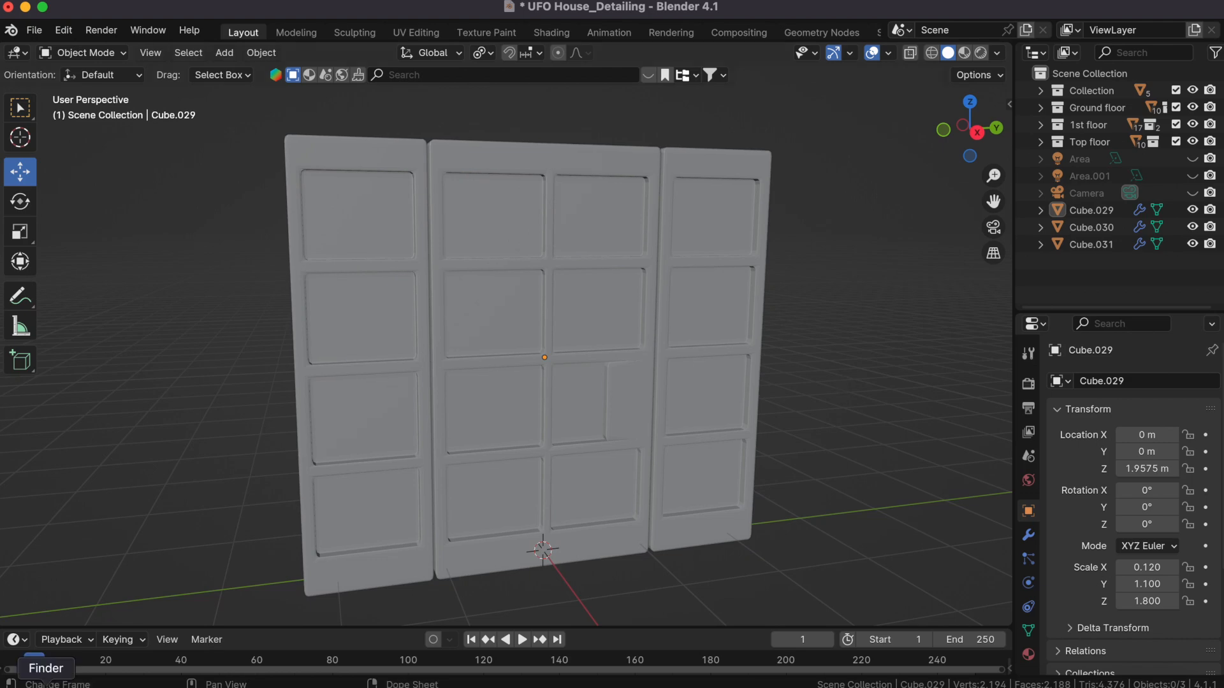
pyautogui.scroll(3, 678, 351)
pyautogui.click(680, 437)
pyautogui.press('Tab')
pyautogui.scroll(5, 702, 459)
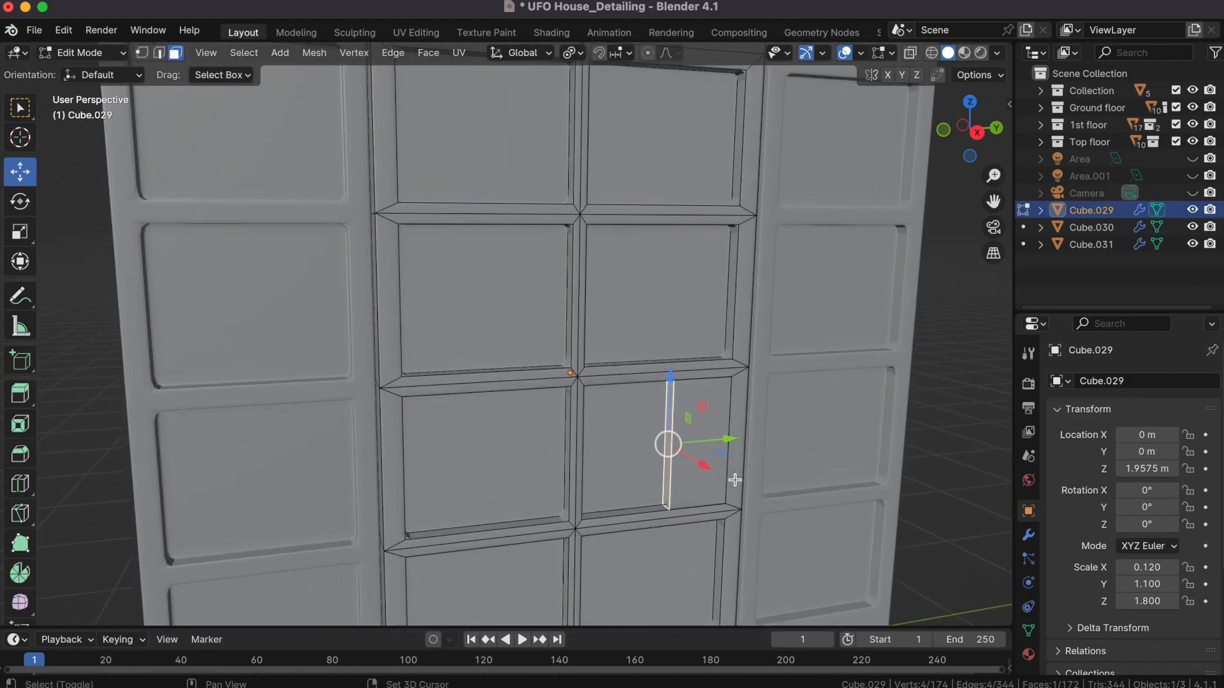
pyautogui.hscroll(4, 735, 480)
pyautogui.moveTo(667, 419); pyautogui.dragTo(640, 389)
pyautogui.click(641, 388)
pyautogui.press('i')
pyautogui.click(641, 387)
pyautogui.moveTo(629, 346); pyautogui.dragTo(628, 338)
pyautogui.hscroll(4, 700, 432)
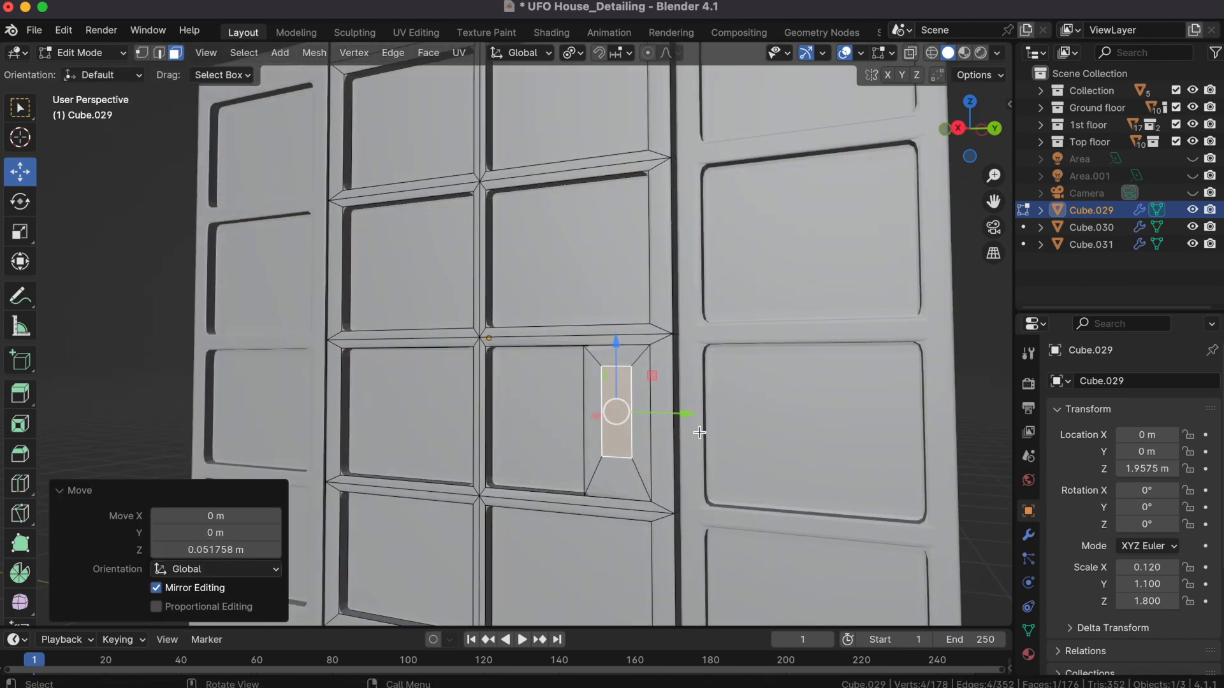
# Step: Extrude the inset face slightly outward from the pane strip and return to Object Mode
pyautogui.press('e')
pyautogui.click(698, 432)
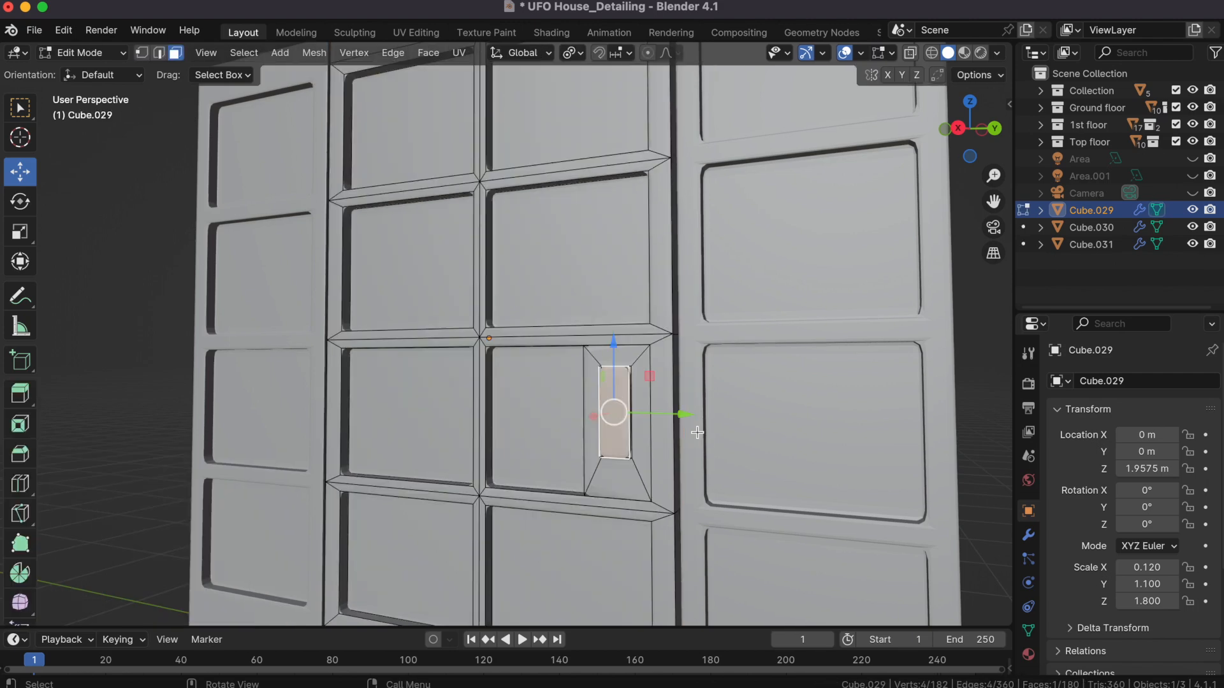
pyautogui.press('Tab')
pyautogui.scroll(-5, 697, 431)
pyautogui.hscroll(-6, 644, 411)
pyautogui.hscroll(2, 645, 411)
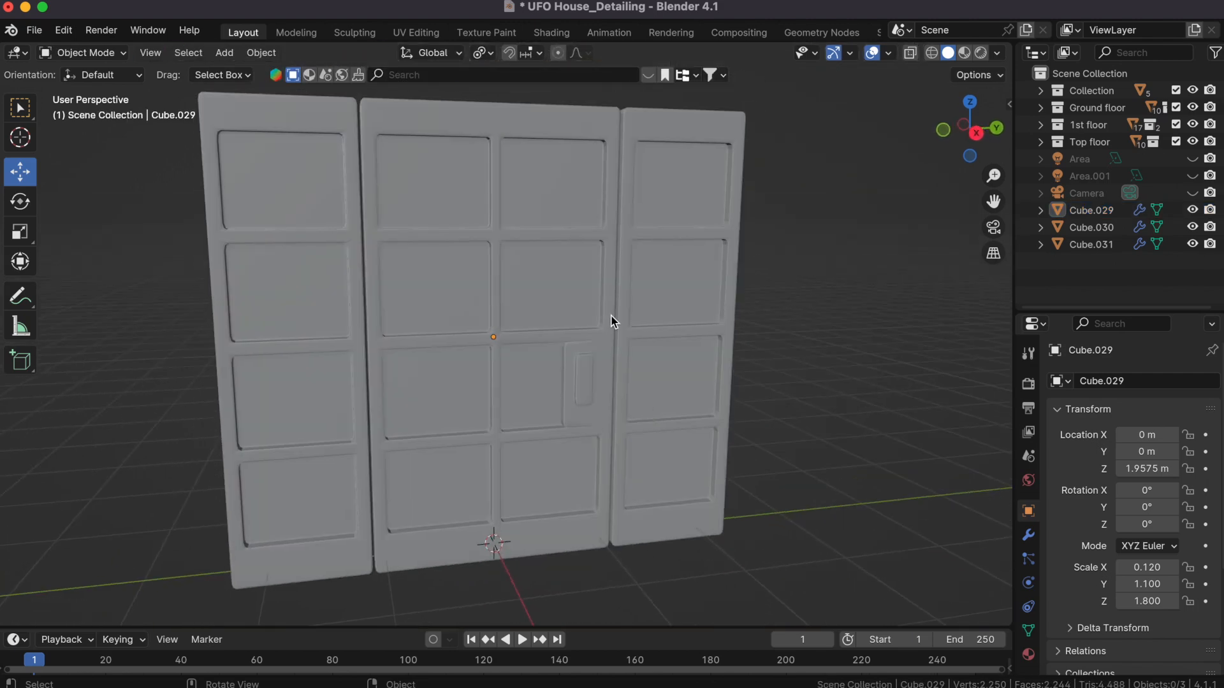
pyautogui.scroll(4, 610, 315)
pyautogui.scroll(-2, 870, 361)
pyautogui.keyDown('shift'); pyautogui.hscroll(-1, 871, 360); pyautogui.keyUp('shift')
pyautogui.scroll(-3, 870, 361)
pyautogui.keyDown('shift'); pyautogui.hscroll(-2, 861, 459); pyautogui.keyUp('shift')
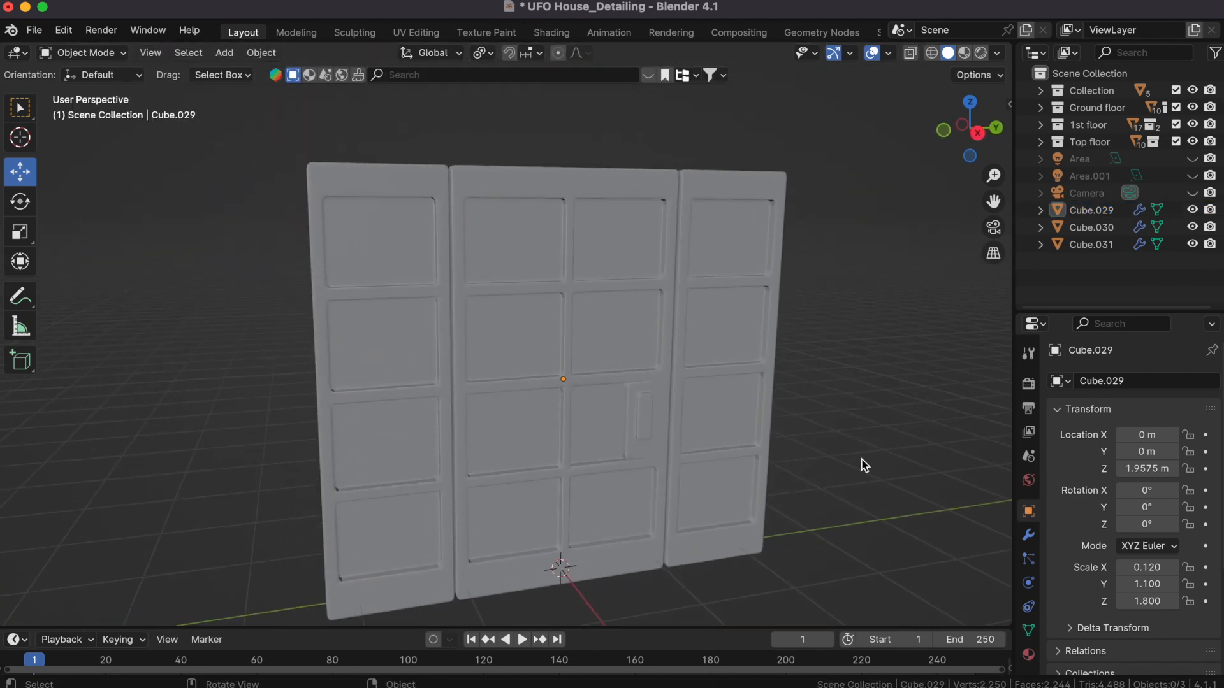
pyautogui.hscroll(2, 860, 459)
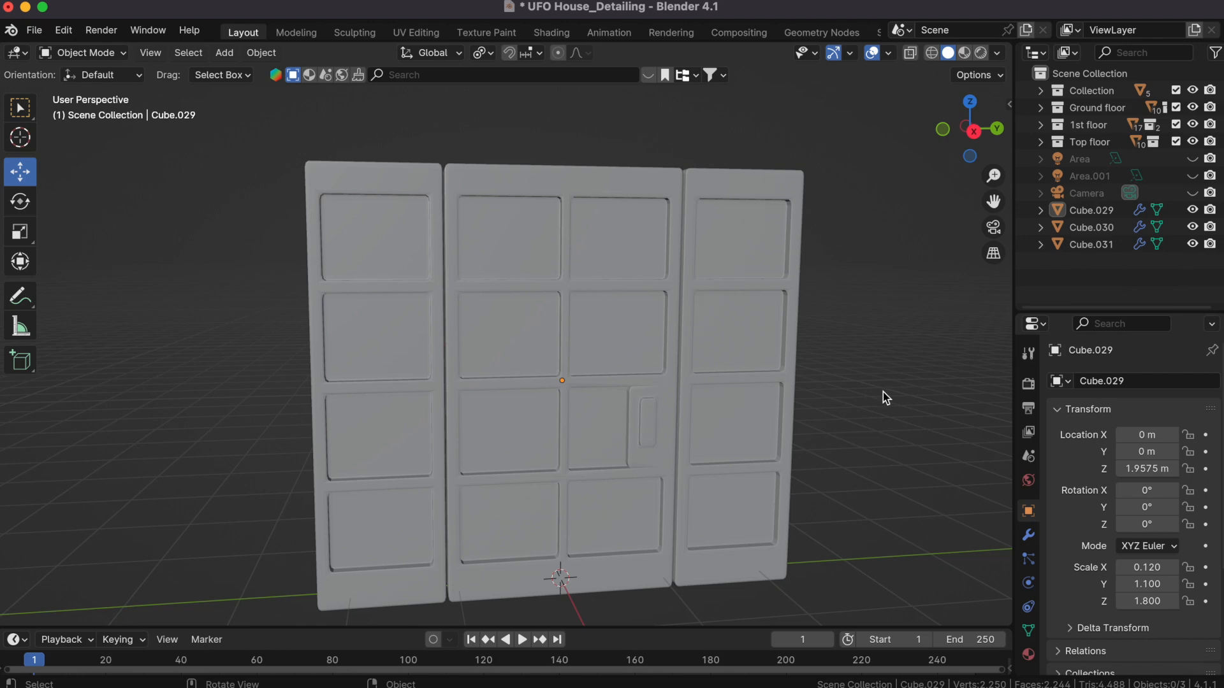
# Step: Try adding a cylinder, raising it 2.692 m and moving it -1.1041 m along Y, and undo it all
pyautogui.click(224, 52)
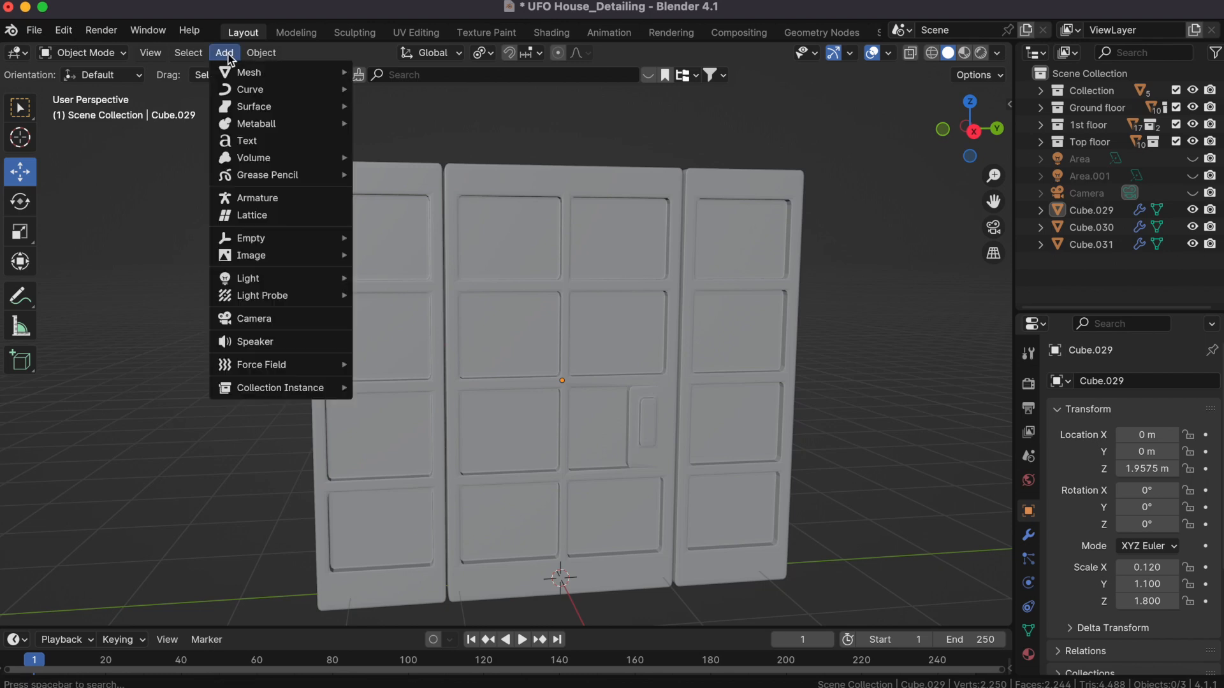
pyautogui.moveTo(280, 72)
pyautogui.click(404, 157)
pyautogui.moveTo(560, 508); pyautogui.dragTo(508, 305)
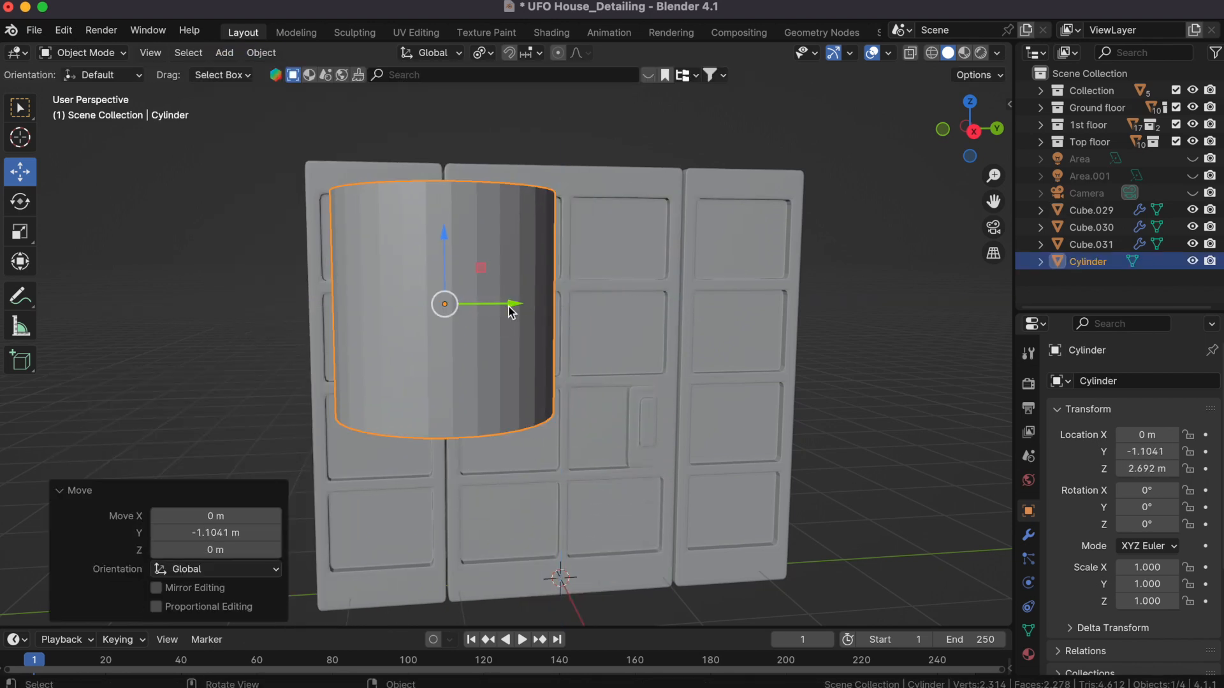
pyautogui.press('super+z')
pyautogui.press('super+z')
pyautogui.press('super+z')
# Step: Add a six-vertex cylinder, raise it 2.3778 m and move it -1.1015 m along Y to the seam between side panel and door
pyautogui.click(224, 52)
pyautogui.moveTo(245, 72)
pyautogui.click(404, 156)
pyautogui.write('8')
pyautogui.press('Return')
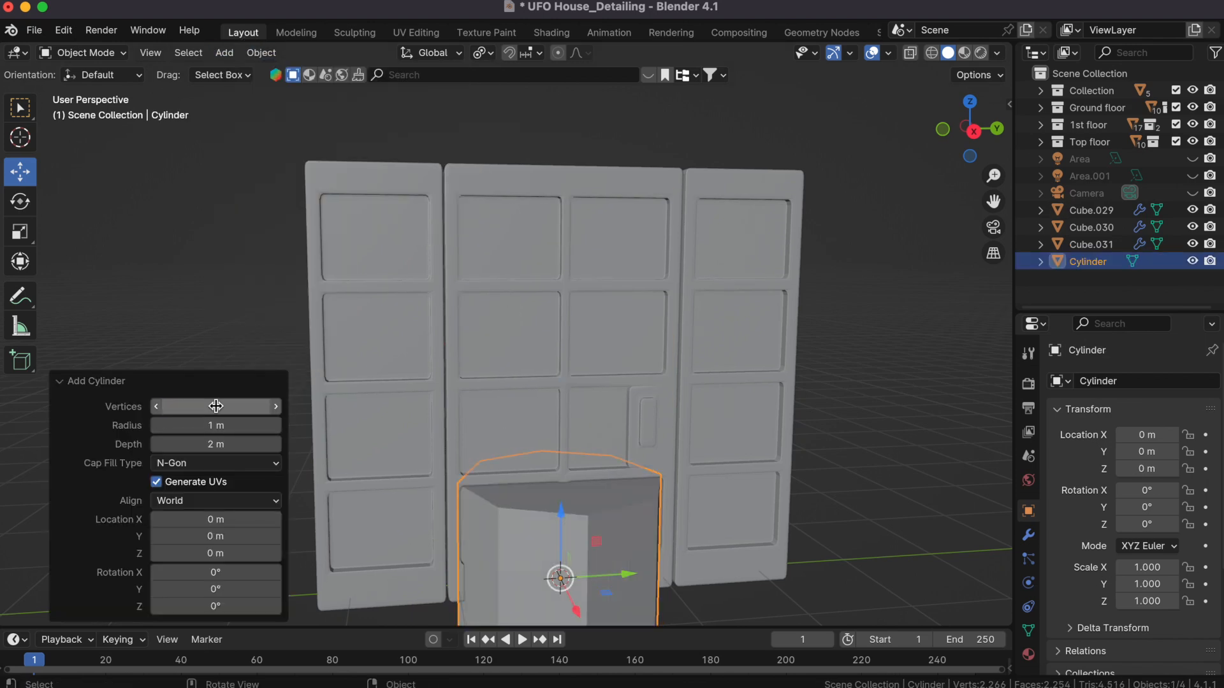
pyautogui.write('6')
pyautogui.press('Return')
pyautogui.moveTo(561, 510); pyautogui.dragTo(563, 265)
pyautogui.moveTo(629, 335); pyautogui.dragTo(508, 338)
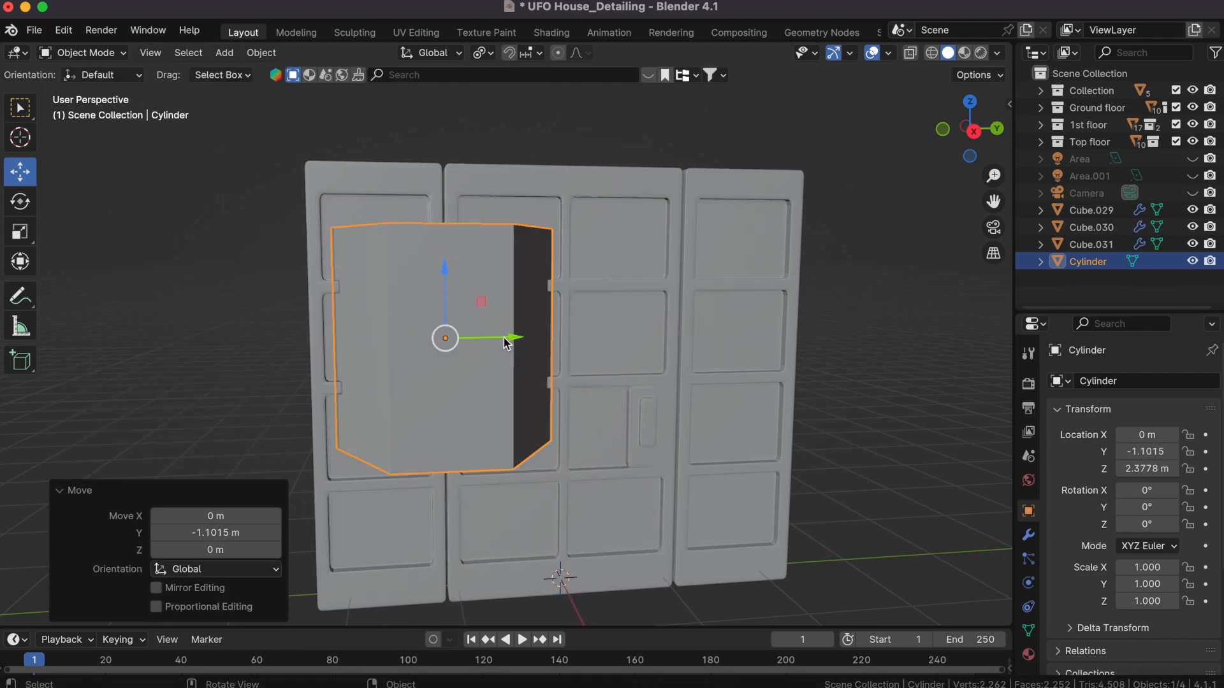
# Step: Scale the hexagonal cylinder down to 0.189 and move it up 0.46341 m
pyautogui.press('s')
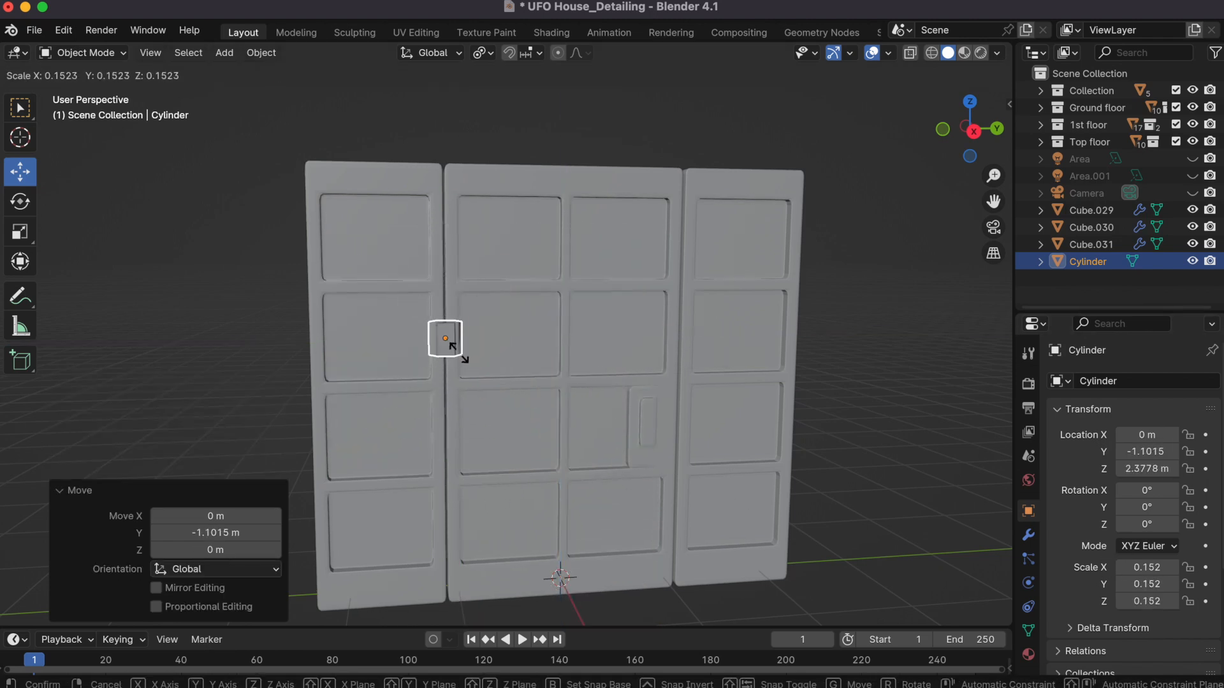
pyautogui.click(460, 357)
pyautogui.moveTo(445, 266); pyautogui.dragTo(445, 213)
# Step: Scale the hexagonal cylinder down further to 0.145 and move it forward 0.05997 m along X
pyautogui.keyDown('shift'); pyautogui.moveTo(442, 247); pyautogui.dragTo(533, 265, button='middle'); pyautogui.keyUp('shift')
pyautogui.scroll(6, 527, 255)
pyautogui.keyDown('shift'); pyautogui.moveTo(823, 220); pyautogui.dragTo(757, 348, button='middle'); pyautogui.keyUp('shift')
pyautogui.scroll(2, 757, 348)
pyautogui.press('s')
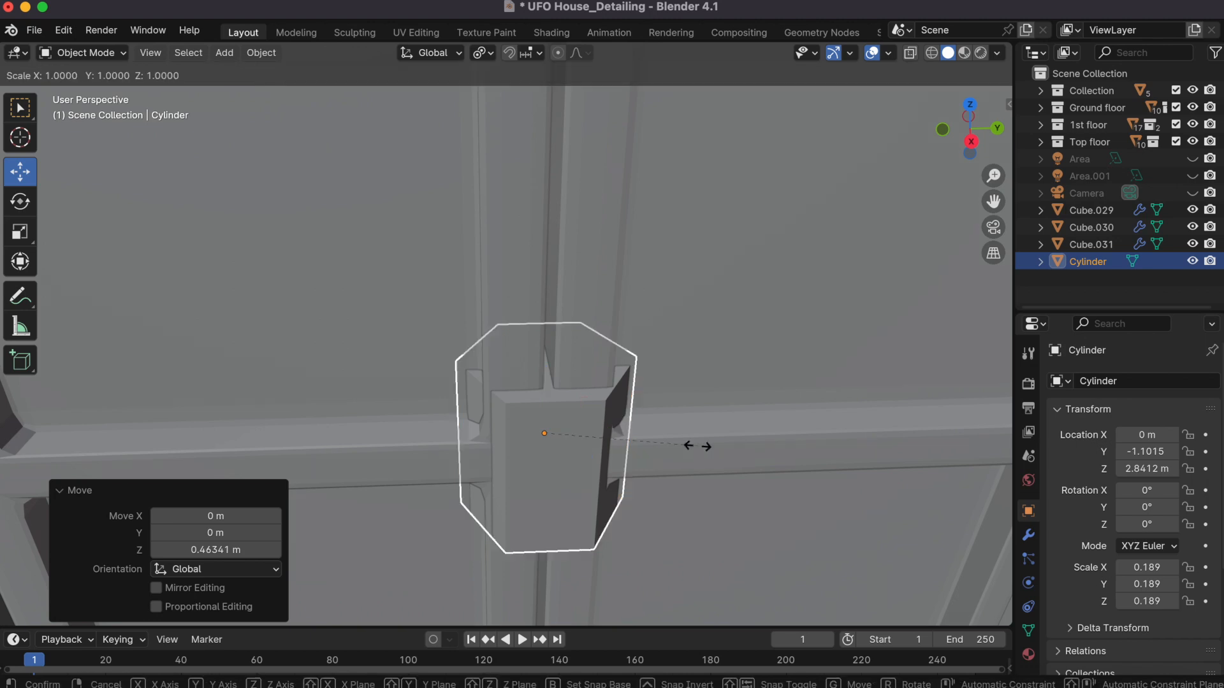
pyautogui.click(658, 443)
pyautogui.moveTo(552, 481); pyautogui.dragTo(556, 500)
# Step: Try rotating the cylinder freely and by 45° about the Z axis, and undo the rotation
pyautogui.press('r')
pyautogui.press('z')
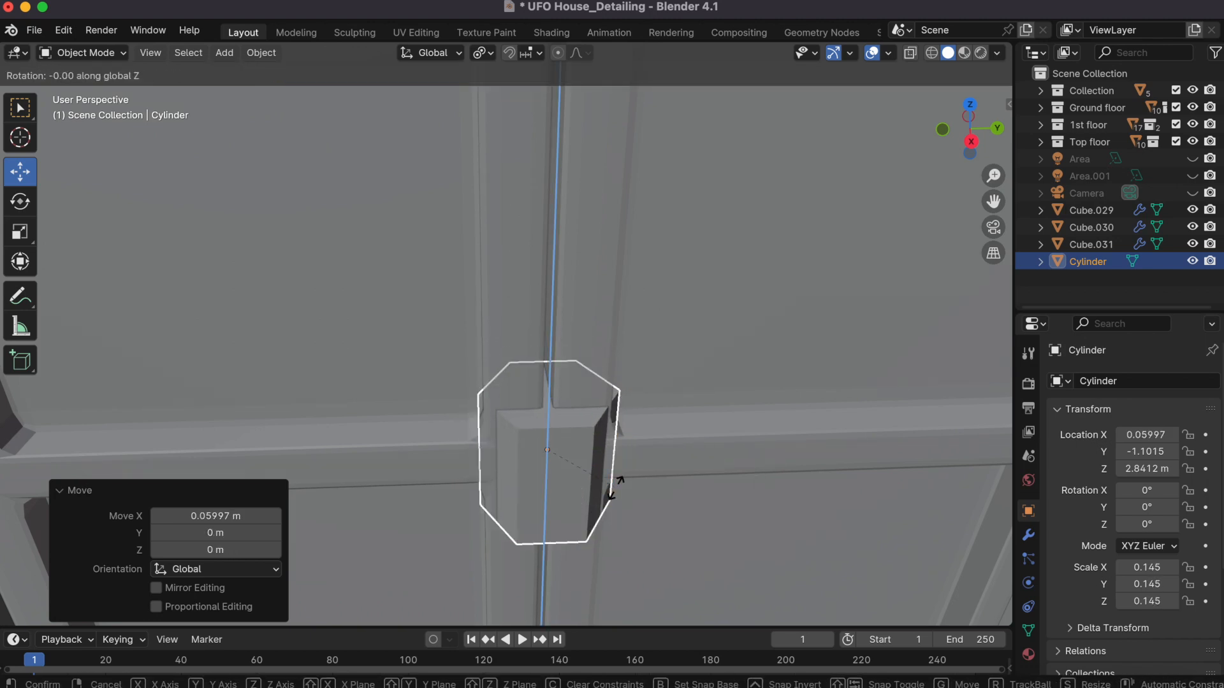
pyautogui.click(491, 515)
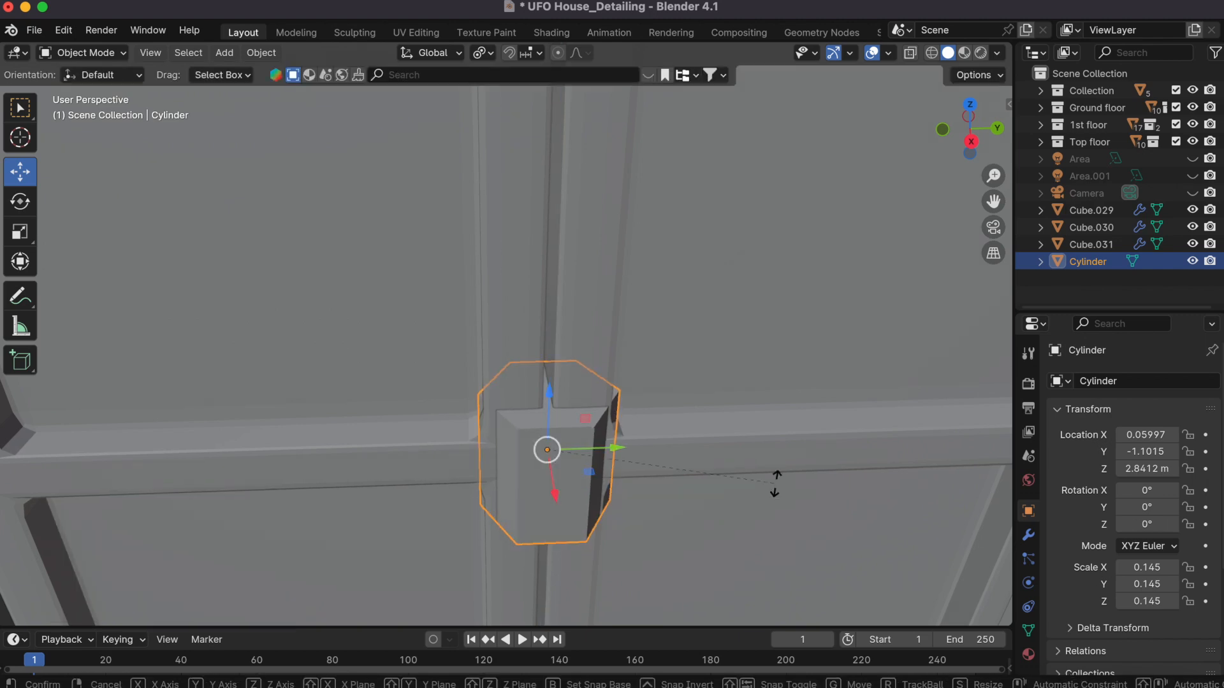
pyautogui.write('rz45')
pyautogui.press('Return')
pyautogui.press('super+z')
# Step: Rotate the cylinder 30° about the Z axis and, in the right orthographic view, move it -0.006884 m along Y onto the seam
pyautogui.write('rz30')
pyautogui.press('Return')
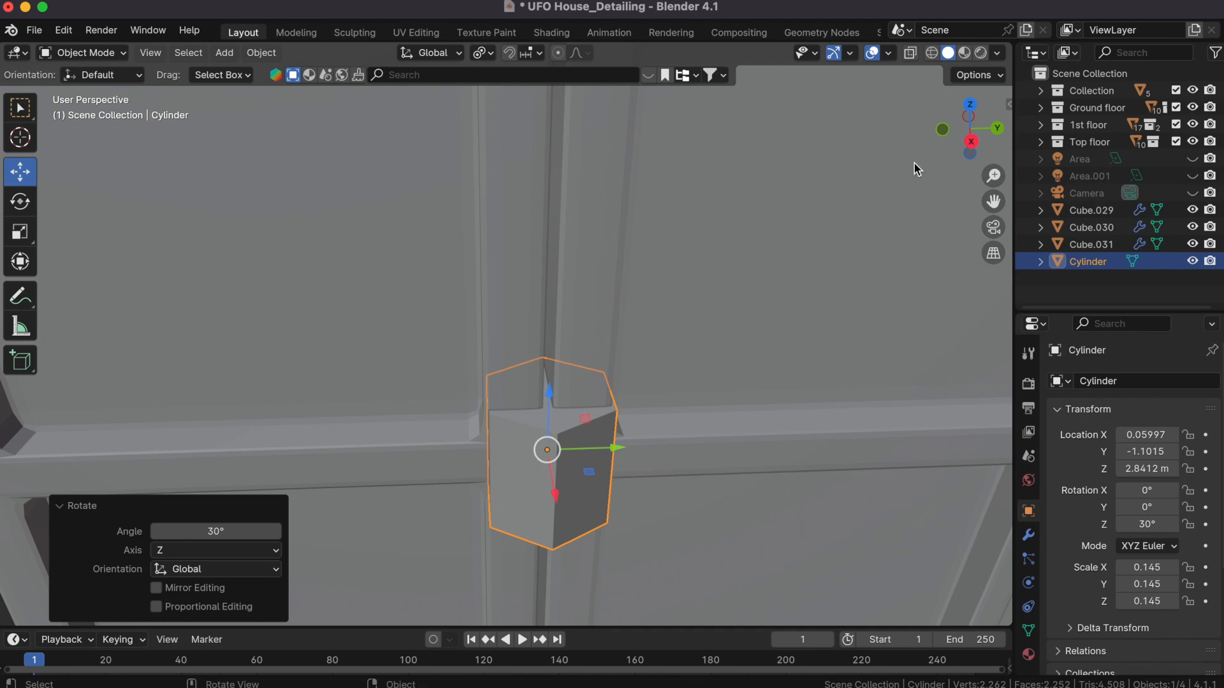
pyautogui.click(970, 144)
pyautogui.moveTo(599, 349); pyautogui.dragTo(587, 354)
# Step: Scale the cylinder uniformly to 0.116 and stretch it by a factor of 3.451 along Z
pyautogui.press('s')
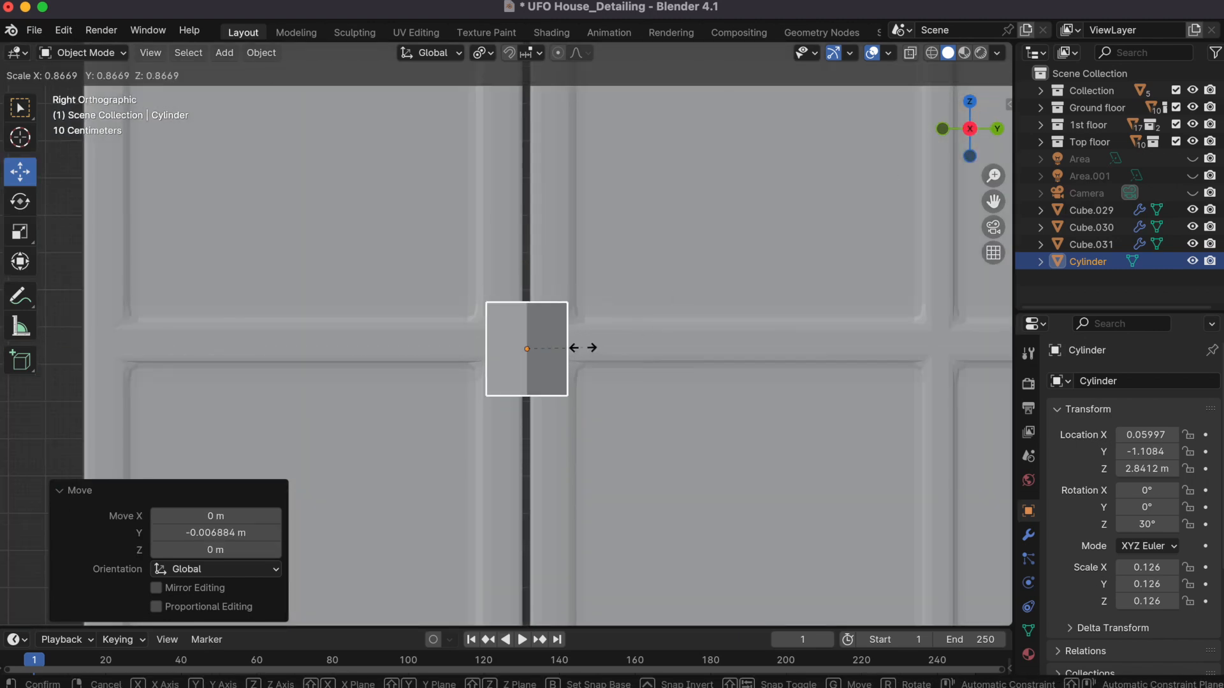
pyautogui.click(587, 345)
pyautogui.press('s')
pyautogui.press('z')
pyautogui.click(691, 276)
# Step: Enter Edit Mode and add two evenly spaced horizontal loop cuts around the cylinder
pyautogui.press('Tab')
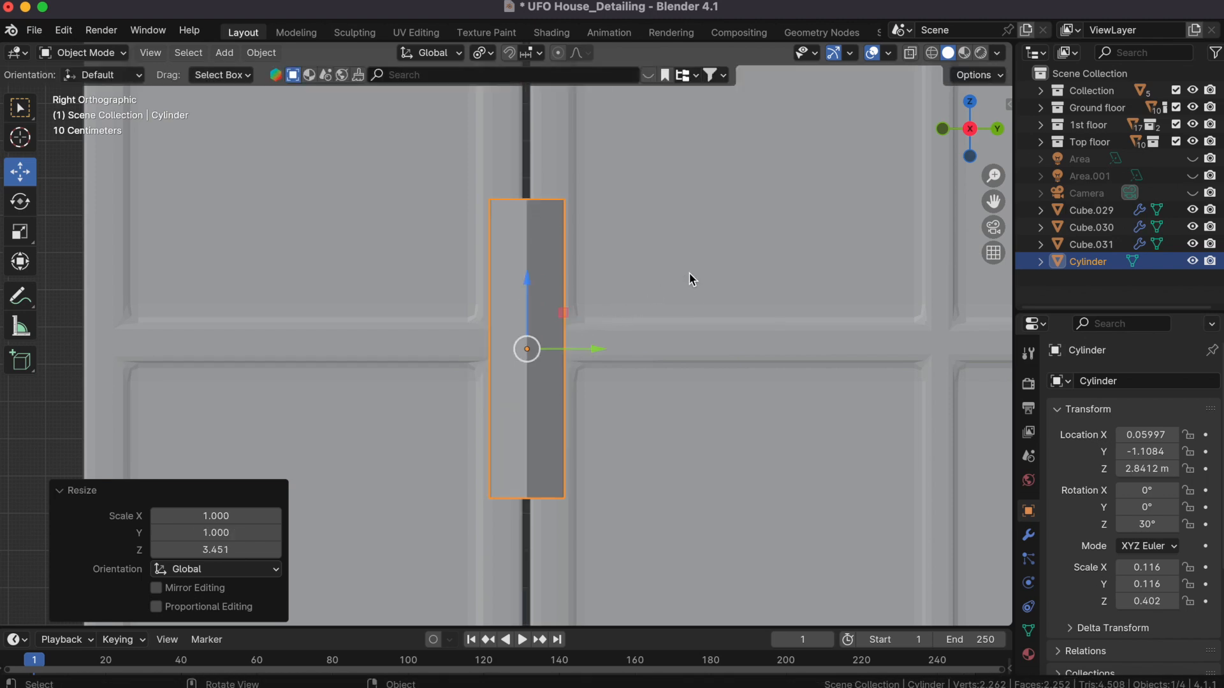
pyautogui.click(20, 484)
pyautogui.click(534, 360)
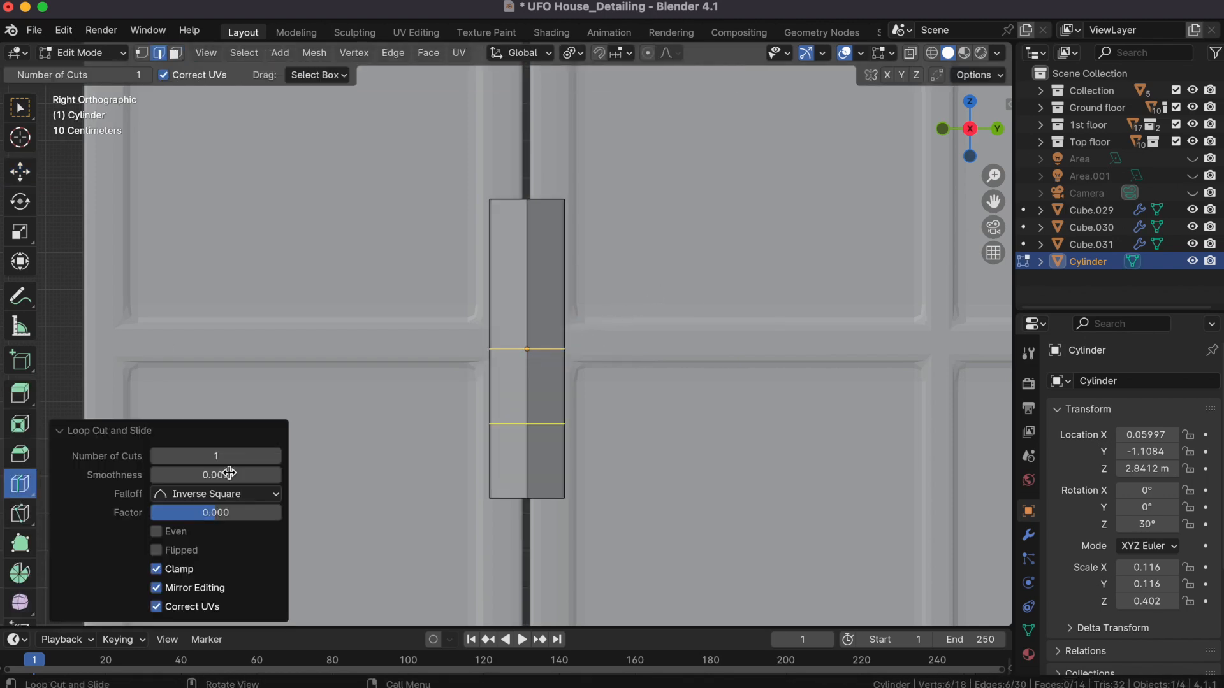
pyautogui.click(21, 179)
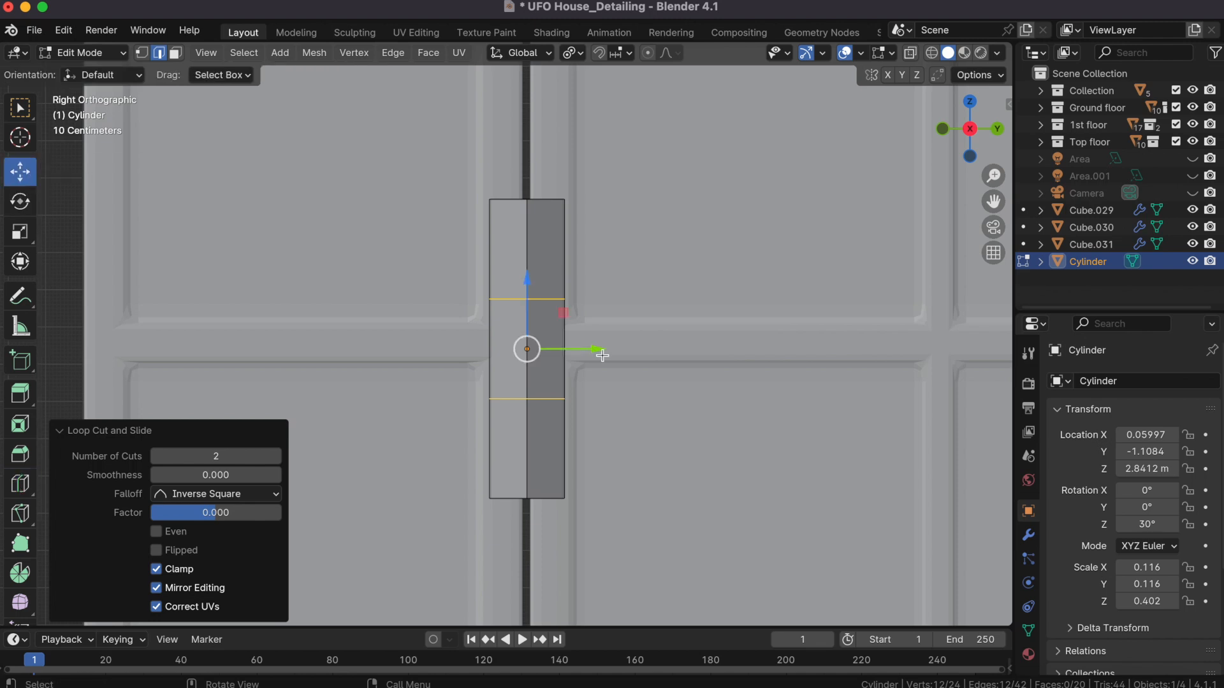
# Step: Bevel the two edge loops about 0.036 m wide into narrow bands around the cylinder
pyautogui.hotkey('ctrl', 'e')
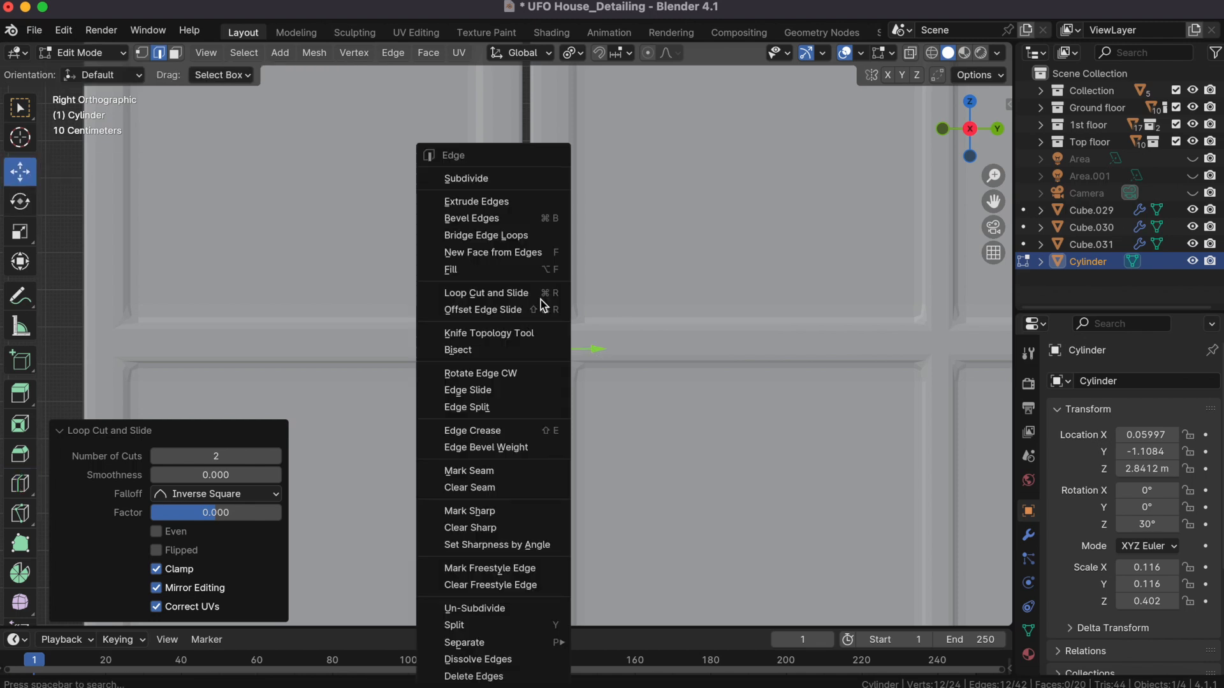
pyautogui.click(496, 219)
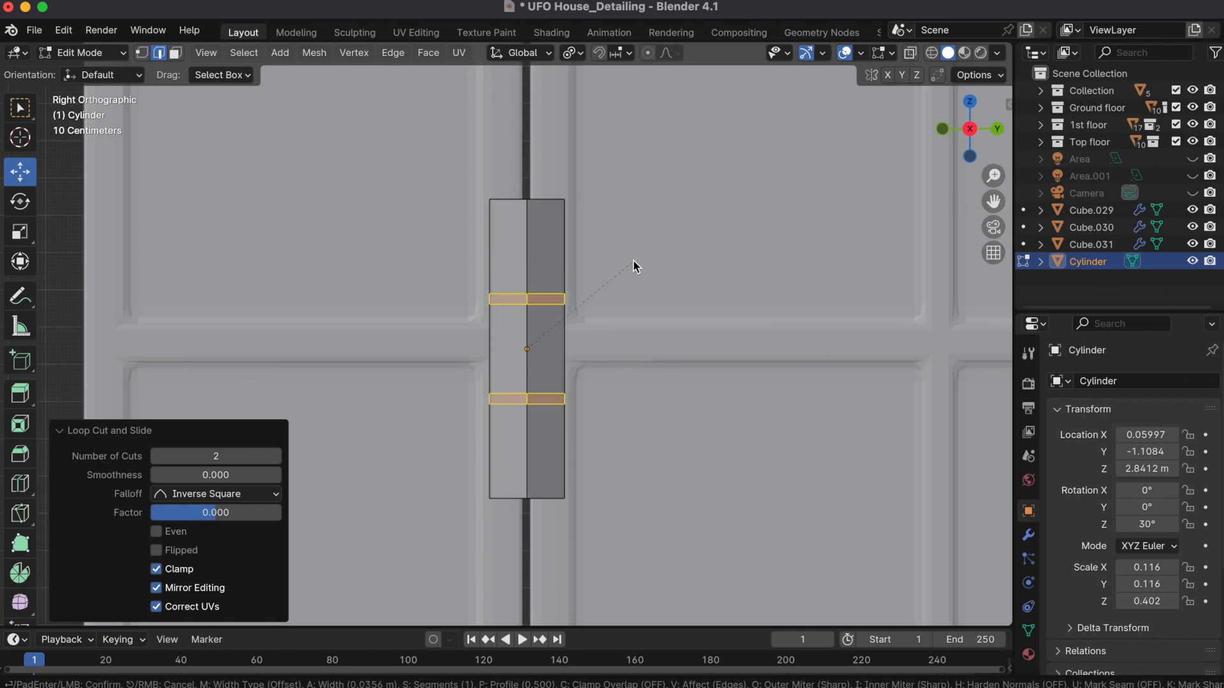
pyautogui.click(633, 261)
# Step: Extrude the faces of the two narrow bands and scale the new faces by 0.857 along Z
pyautogui.click(175, 54)
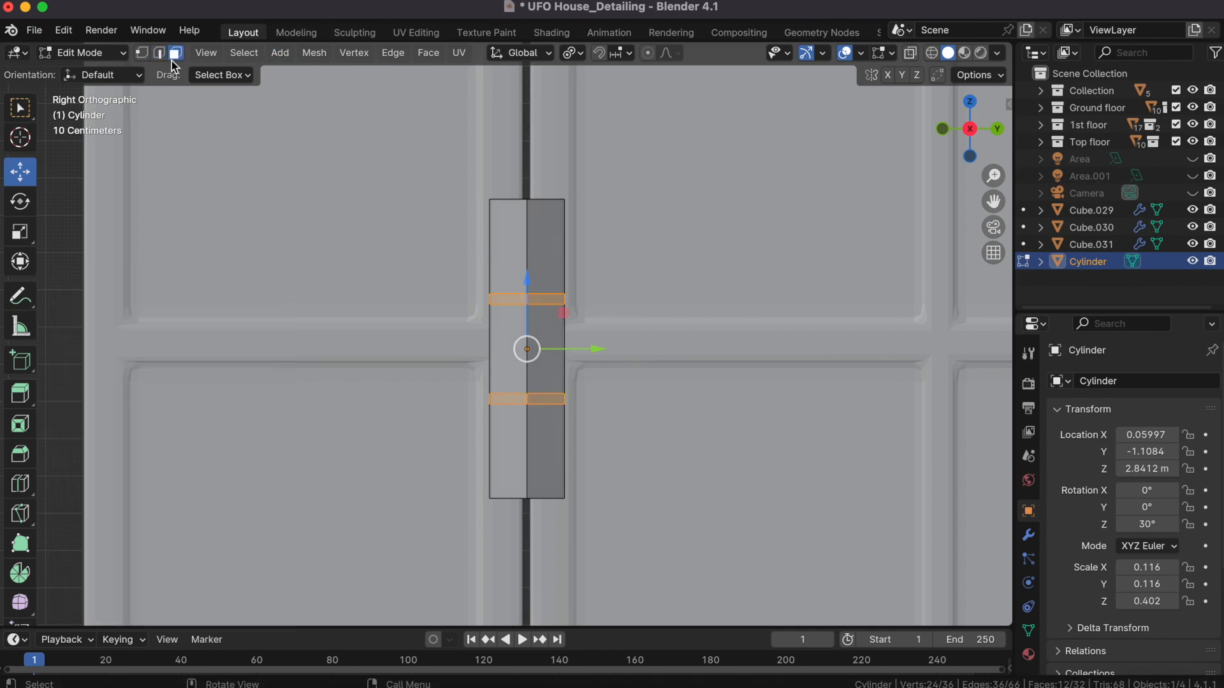
pyautogui.press('e')
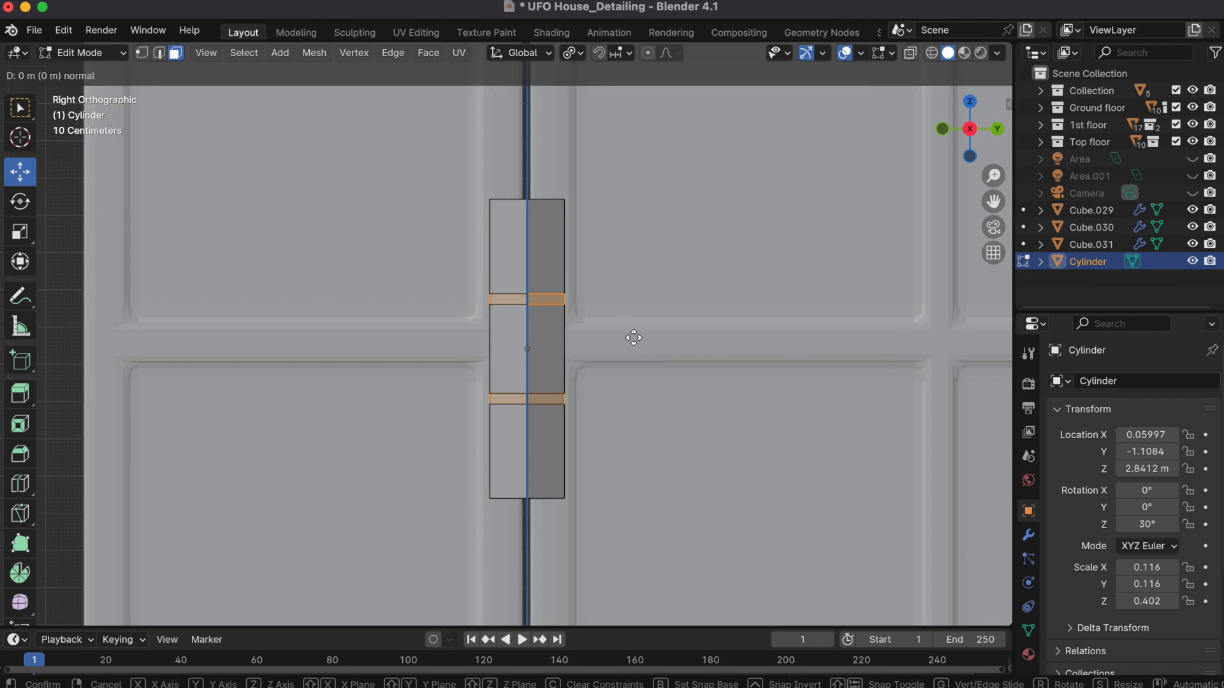
pyautogui.click(564, 340)
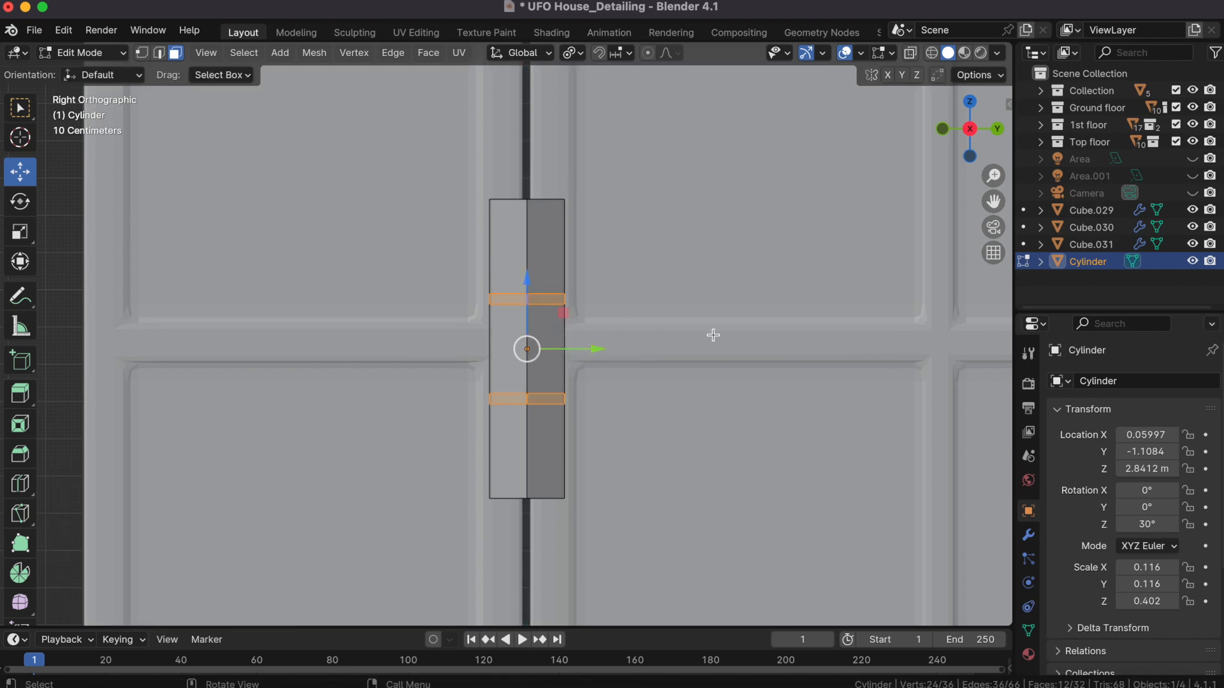
pyautogui.press('e')
pyautogui.press('s')
pyautogui.press('z')
pyautogui.click(686, 339)
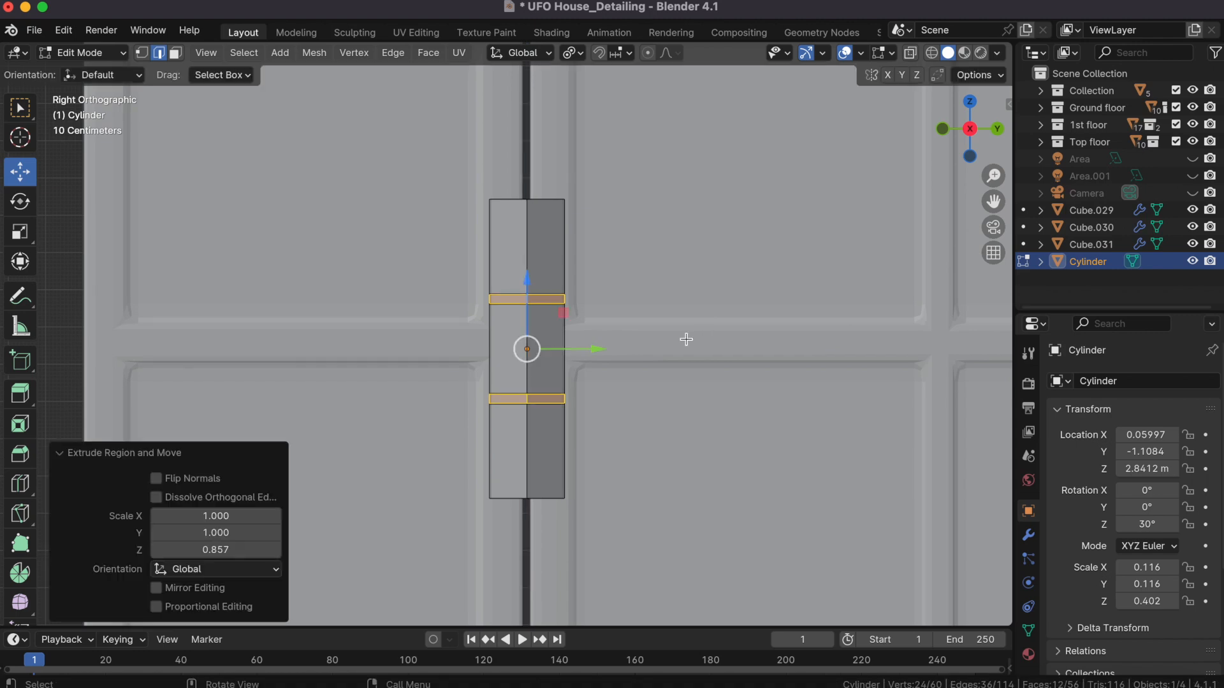
# Step: Scale the extruded bands to 0.895 to recess two grooves around the cylinder, and return to Object Mode
pyautogui.press('s')
pyautogui.press('z')
pyautogui.click(652, 331)
pyautogui.press('s')
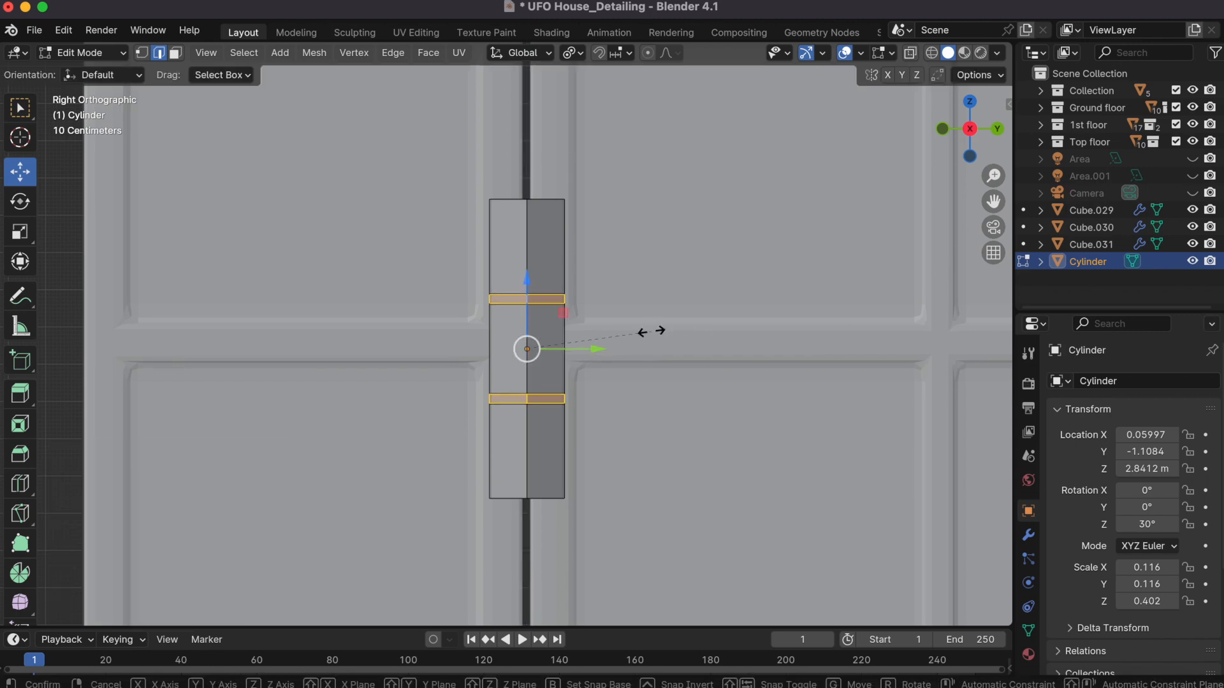
pyautogui.click(637, 334)
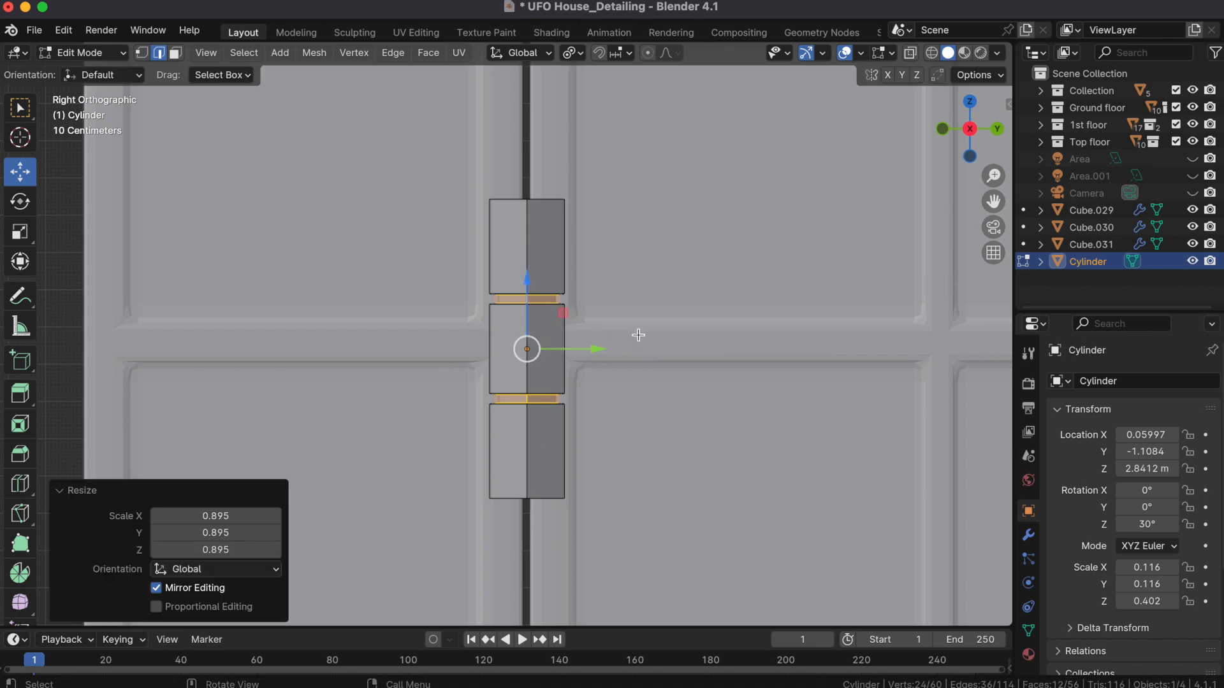
pyautogui.press('Tab')
pyautogui.click(681, 286)
# Step: Add a Bevel modifier to the grooved cylinder
pyautogui.click(513, 254)
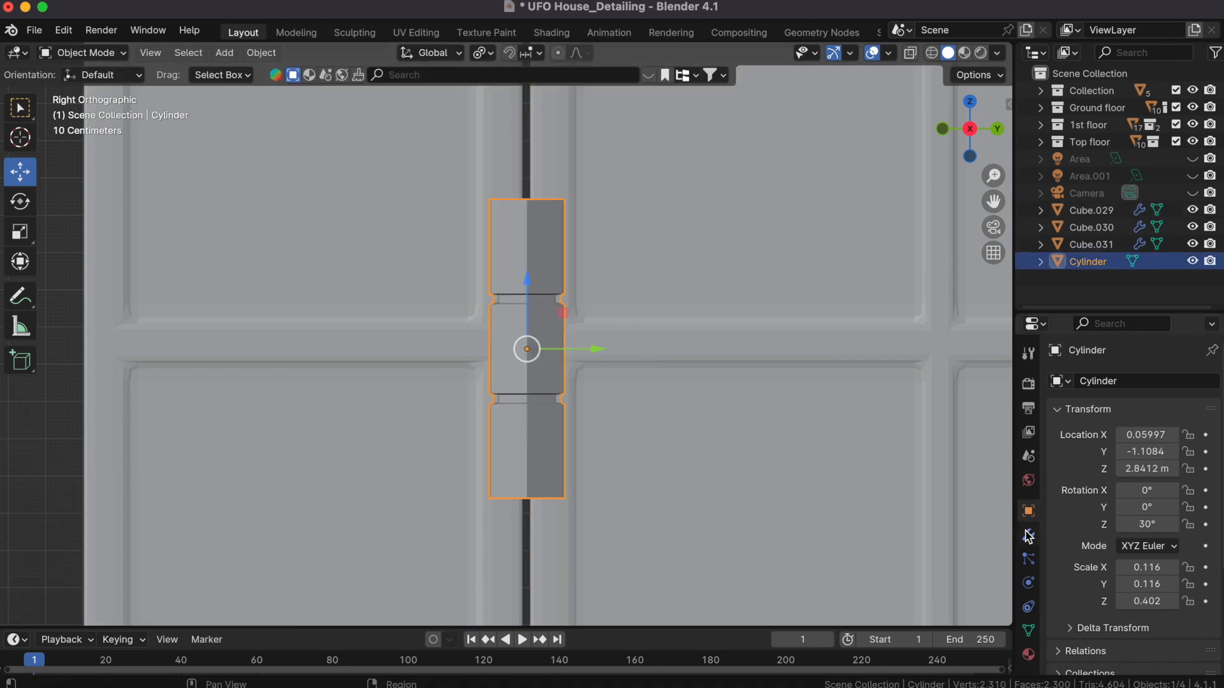
pyautogui.click(1028, 535)
pyautogui.click(1140, 380)
pyautogui.moveTo(1084, 381)
pyautogui.click(932, 108)
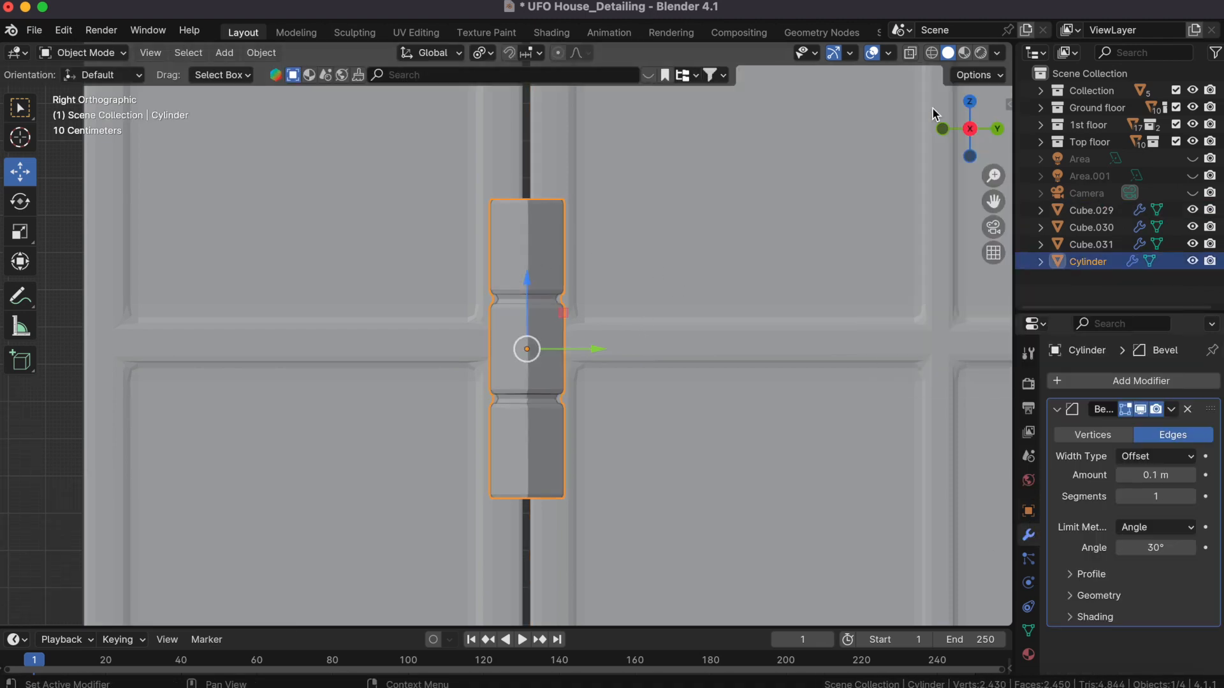
pyautogui.click(729, 288)
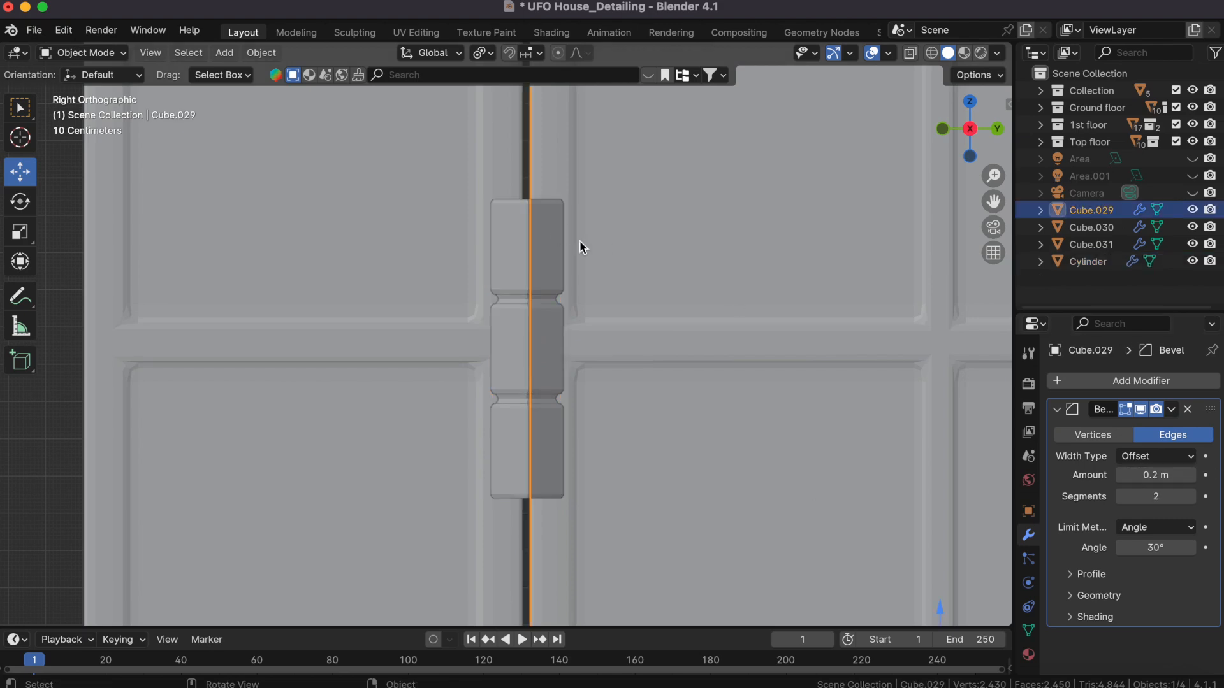
# Step: Scale the grooved cylinder by 0.678 uniformly and by 0.737 along Z to shrink it into a small hinge
pyautogui.scroll(-4, 620, 280)
pyautogui.click(205, 341)
pyautogui.moveTo(204, 341); pyautogui.dragTo(231, 361, button='middle')
pyautogui.scroll(-4, 678, 378)
pyautogui.keyDown('shift'); pyautogui.moveTo(493, 285); pyautogui.dragTo(460, 251, button='middle'); pyautogui.keyUp('shift')
pyautogui.scroll(4, 460, 251)
pyautogui.click(486, 285)
pyautogui.press('s')
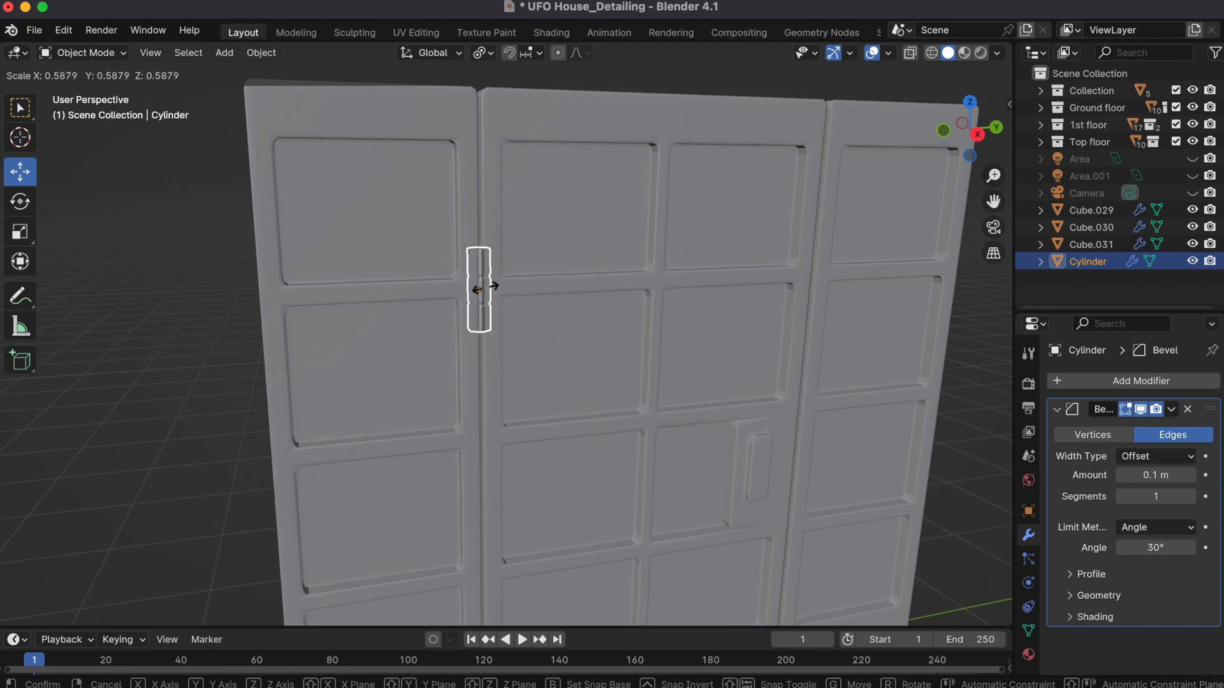
pyautogui.click(488, 284)
pyautogui.scroll(1, 476, 220)
pyautogui.press('s')
pyautogui.press('z')
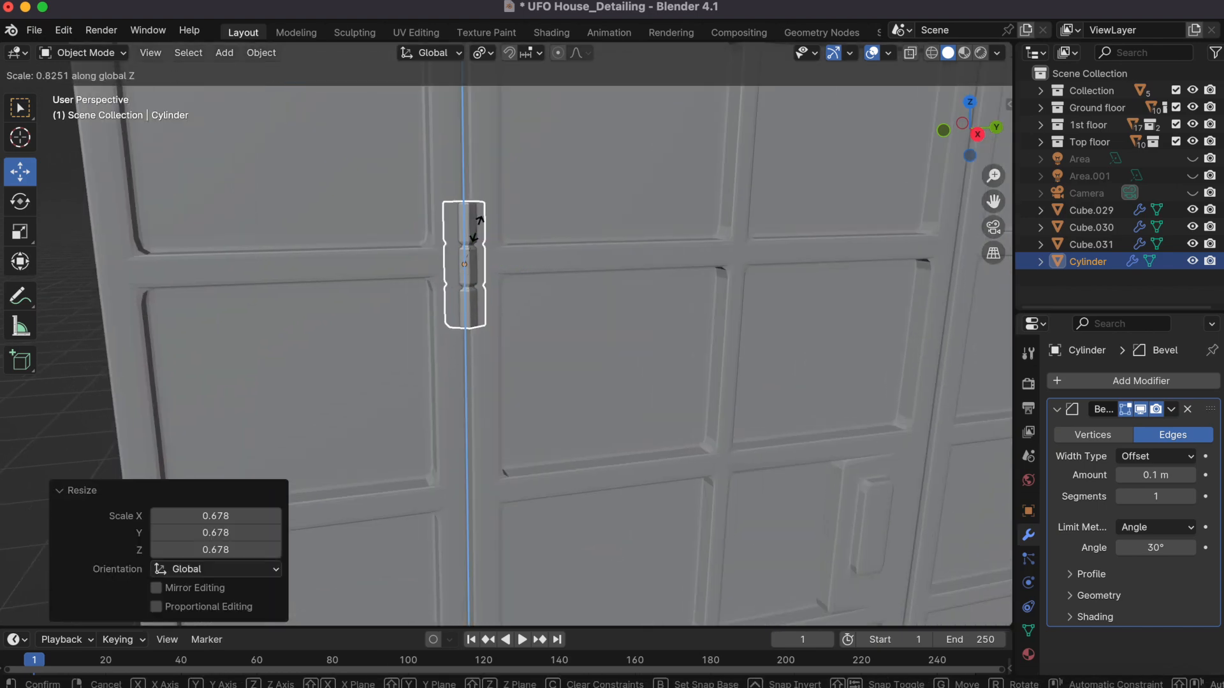
pyautogui.click(627, 330)
# Step: Duplicate the hinge and move the copy 1.7837 m down along Z, on the same seam beside the door
pyautogui.click(978, 134)
pyautogui.scroll(-3, 639, 390)
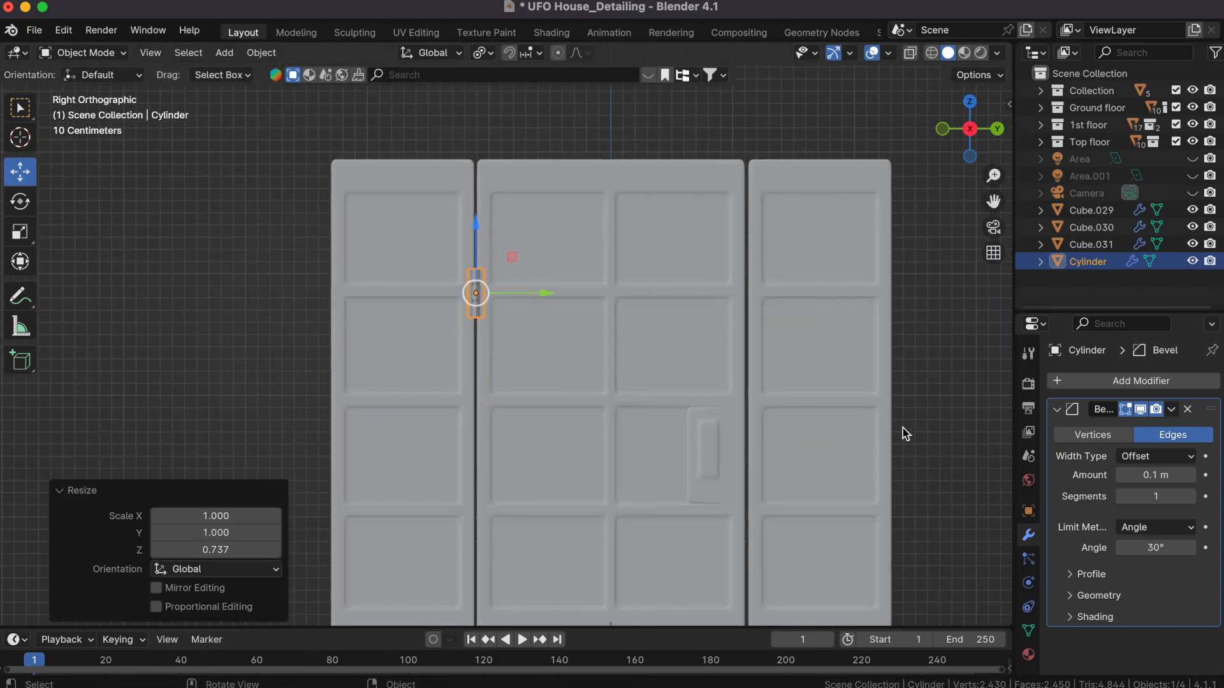
pyautogui.click(924, 446)
pyautogui.click(471, 266)
pyautogui.hotkey('shift', 'd')
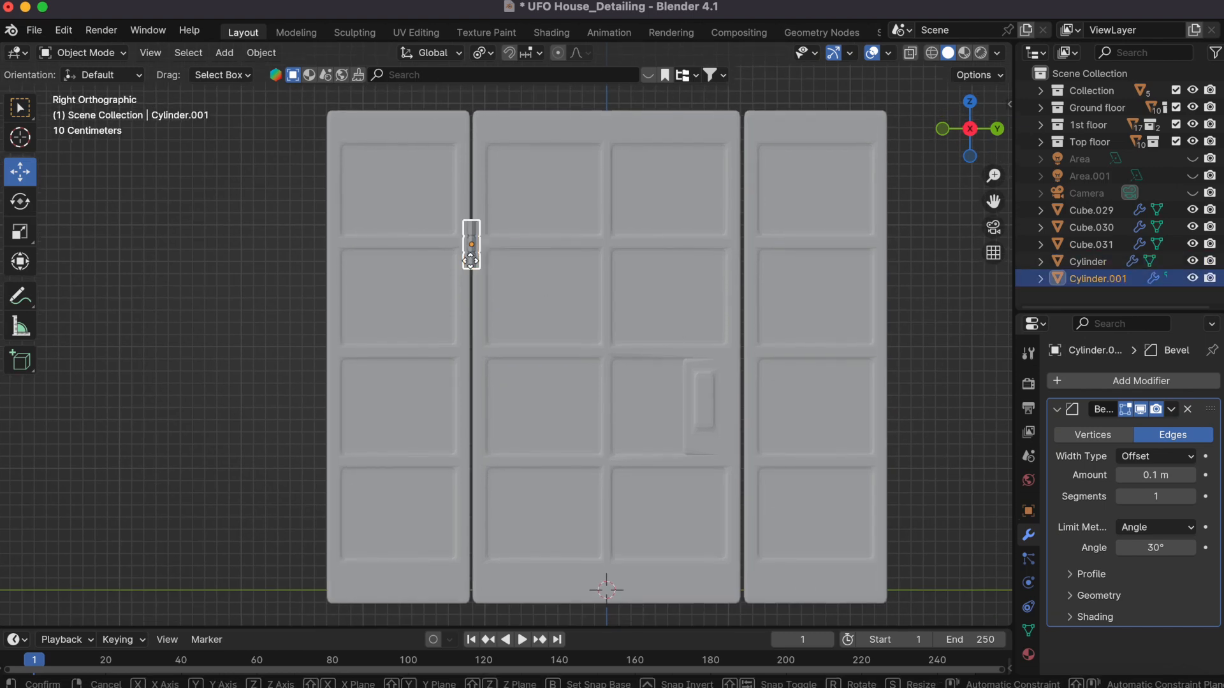
pyautogui.press('z')
pyautogui.click(472, 480)
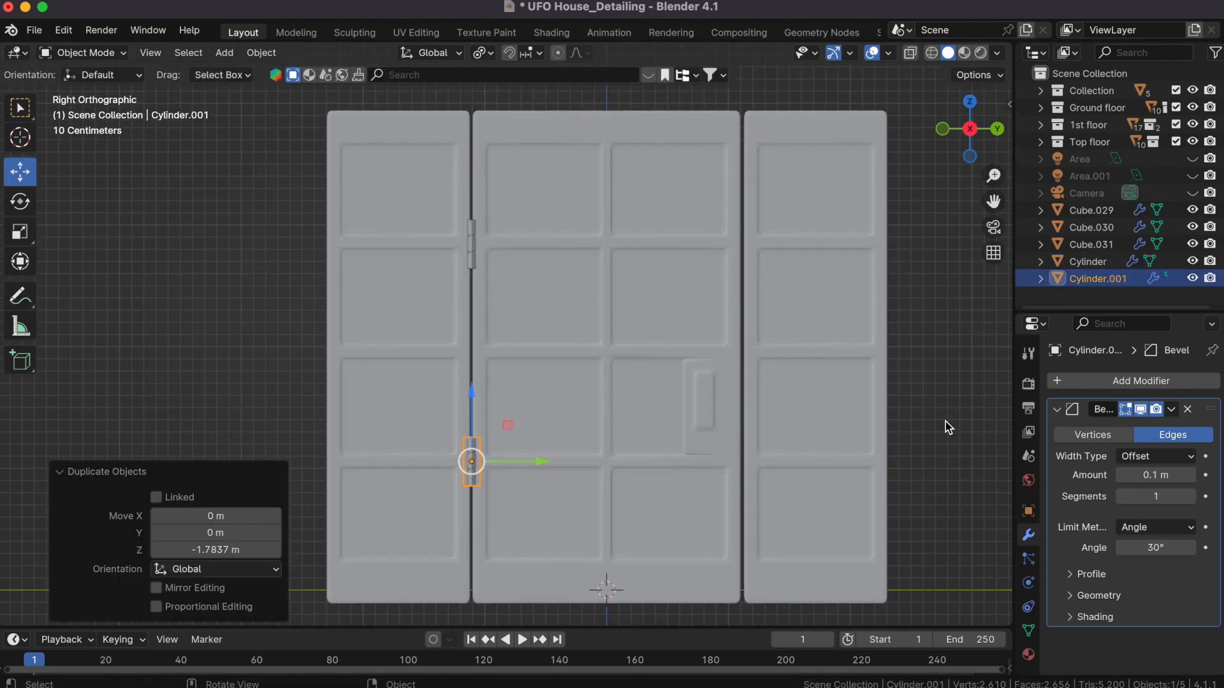
pyautogui.click(918, 350)
pyautogui.moveTo(918, 349); pyautogui.dragTo(937, 376, button='middle')
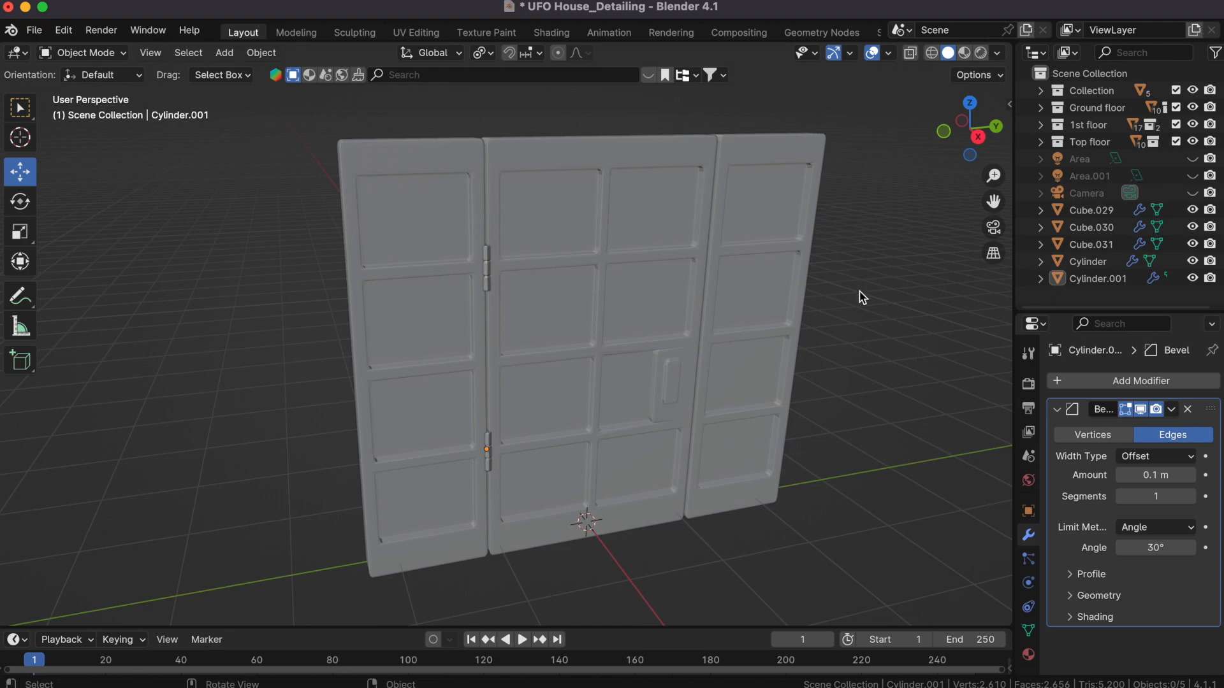
# Step: Scale the door and both side panels together along X to make them slightly thinner
pyautogui.moveTo(857, 199); pyautogui.dragTo(372, 206)
pyautogui.click(1028, 510)
pyautogui.click(1147, 568)
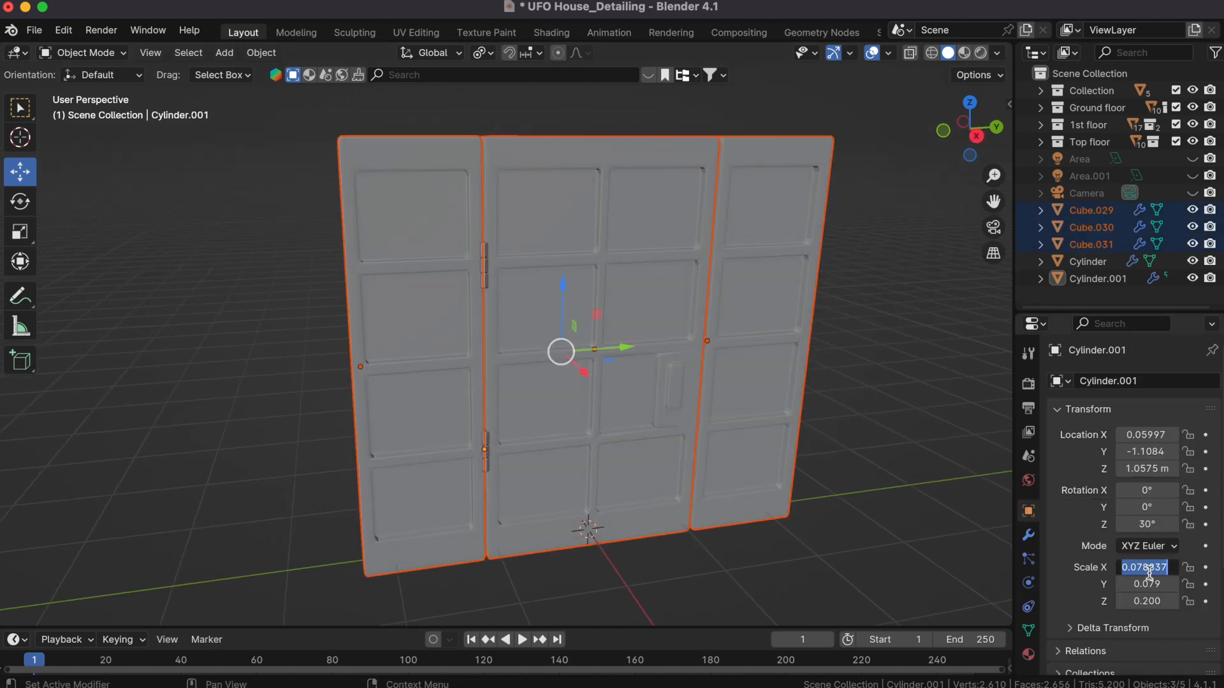
pyautogui.click(895, 509)
pyautogui.moveTo(660, 548); pyautogui.dragTo(711, 564, button='middle')
pyautogui.press('super+z')
pyautogui.press('super+z')
pyautogui.press('s')
pyautogui.press('x')
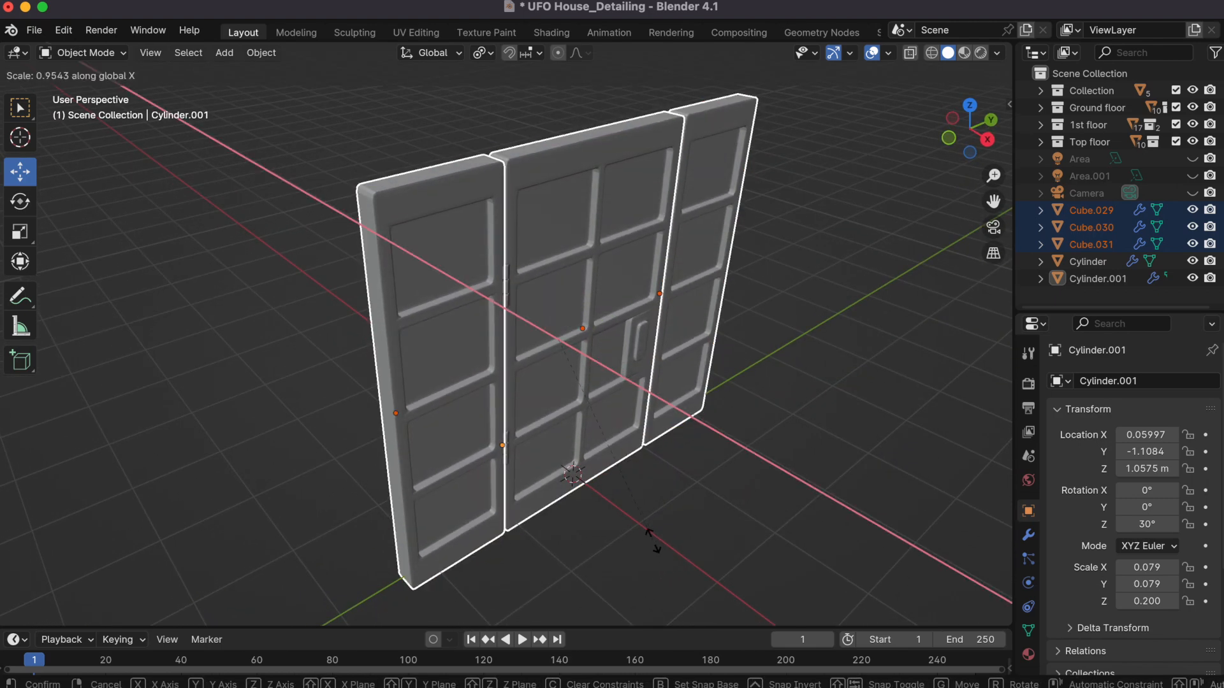
pyautogui.click(592, 496)
pyautogui.click(740, 502)
pyautogui.moveTo(740, 503); pyautogui.dragTo(801, 501, button='middle')
# Step: Move both hinges together about -0.055 m along X to centre them in the door's thickness
pyautogui.click(491, 273)
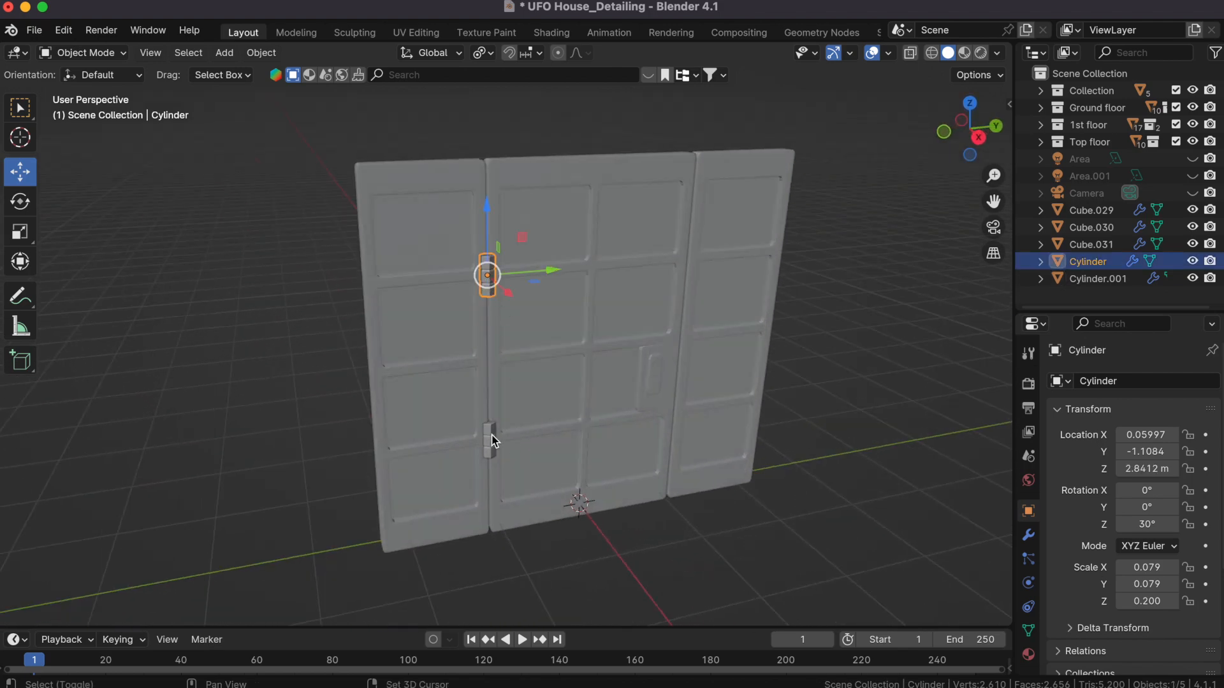
pyautogui.keyDown('shift'); pyautogui.click(491, 435); pyautogui.keyUp('shift')
pyautogui.click(970, 107)
pyautogui.scroll(6, 649, 395)
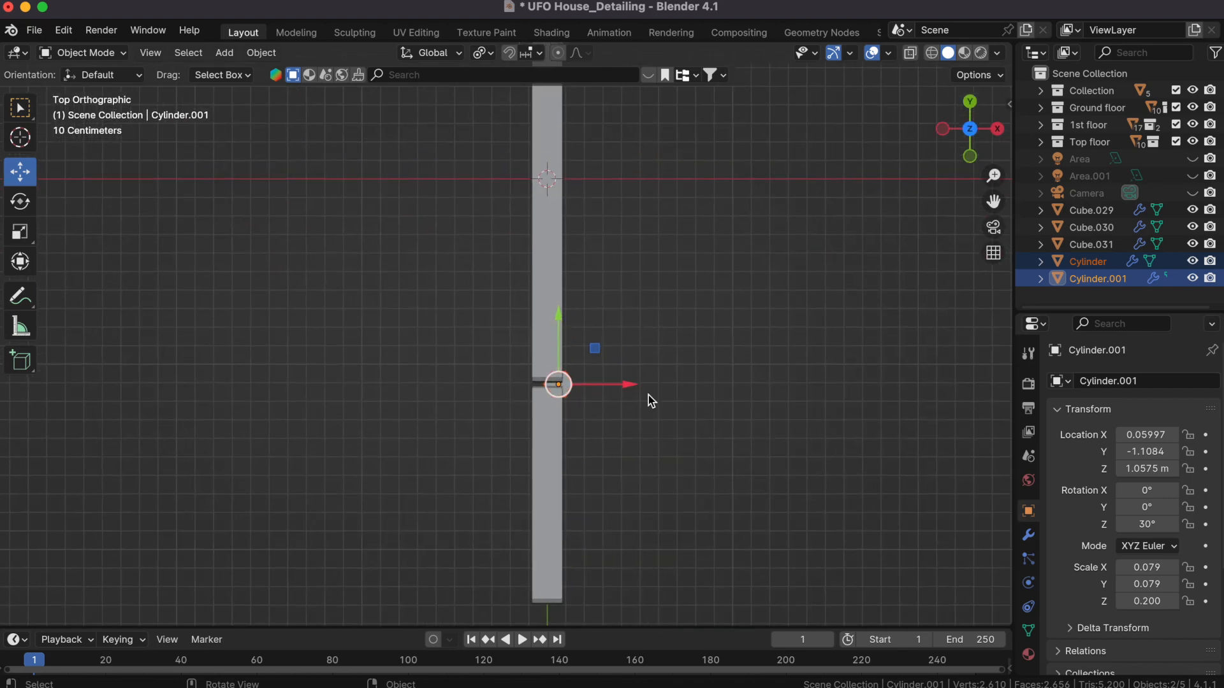
pyautogui.moveTo(645, 414); pyautogui.dragTo(637, 415)
pyautogui.press('s')
pyautogui.press('x')
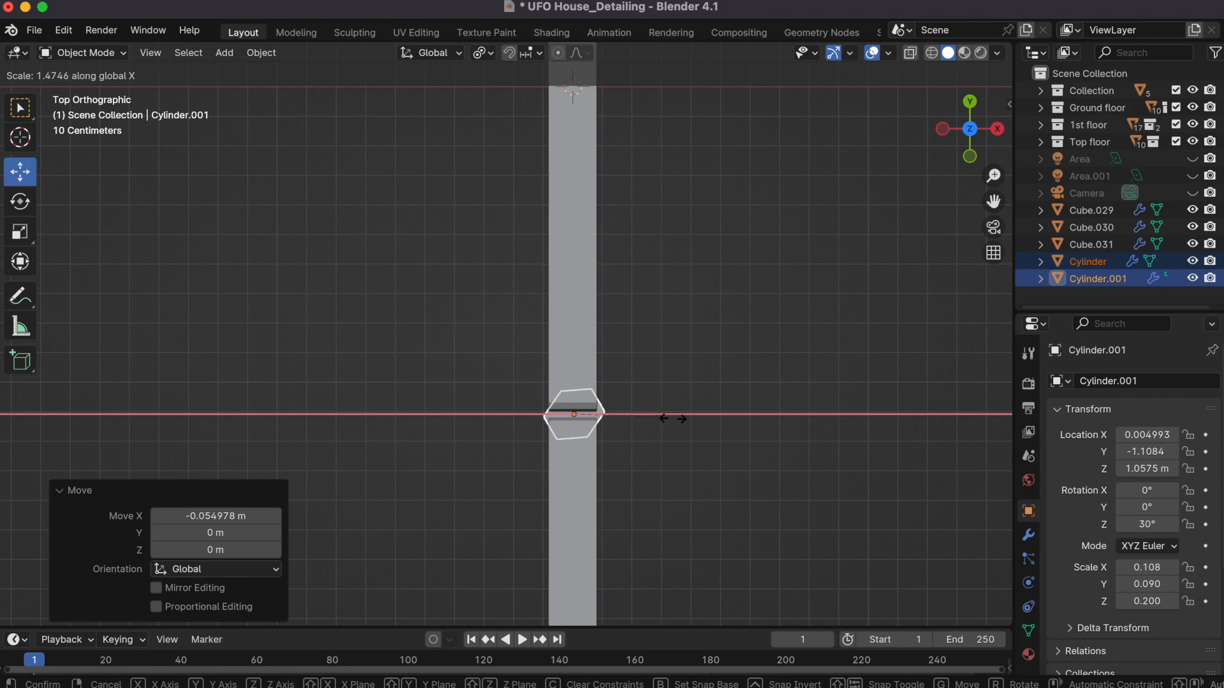
pyautogui.press('Escape')
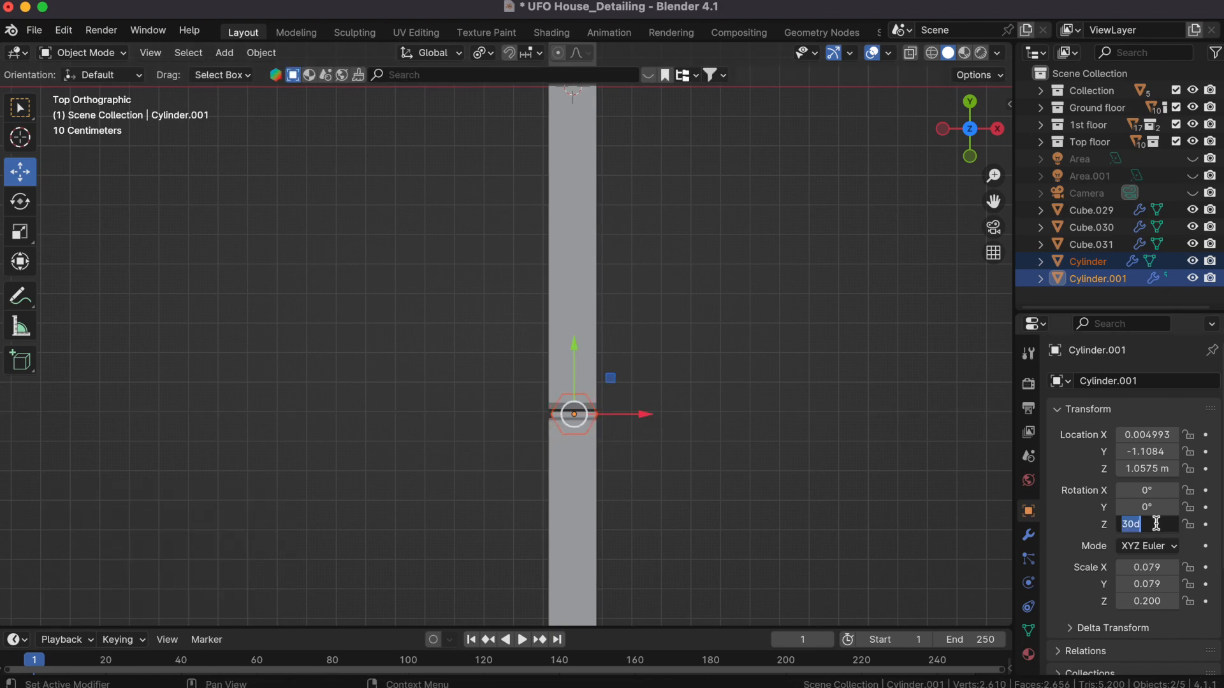
# Step: Set the Z rotation of the lower and the upper hinge to 0°
pyautogui.click(718, 396)
pyautogui.scroll(-10, 658, 425)
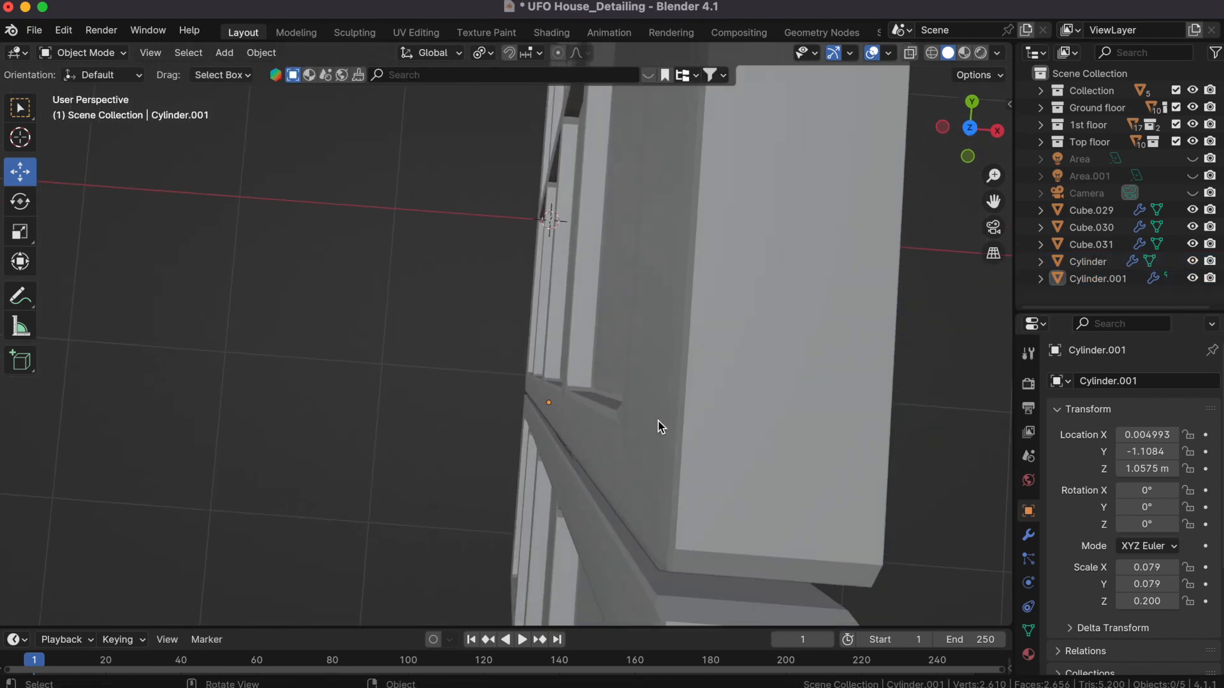
pyautogui.click(464, 249)
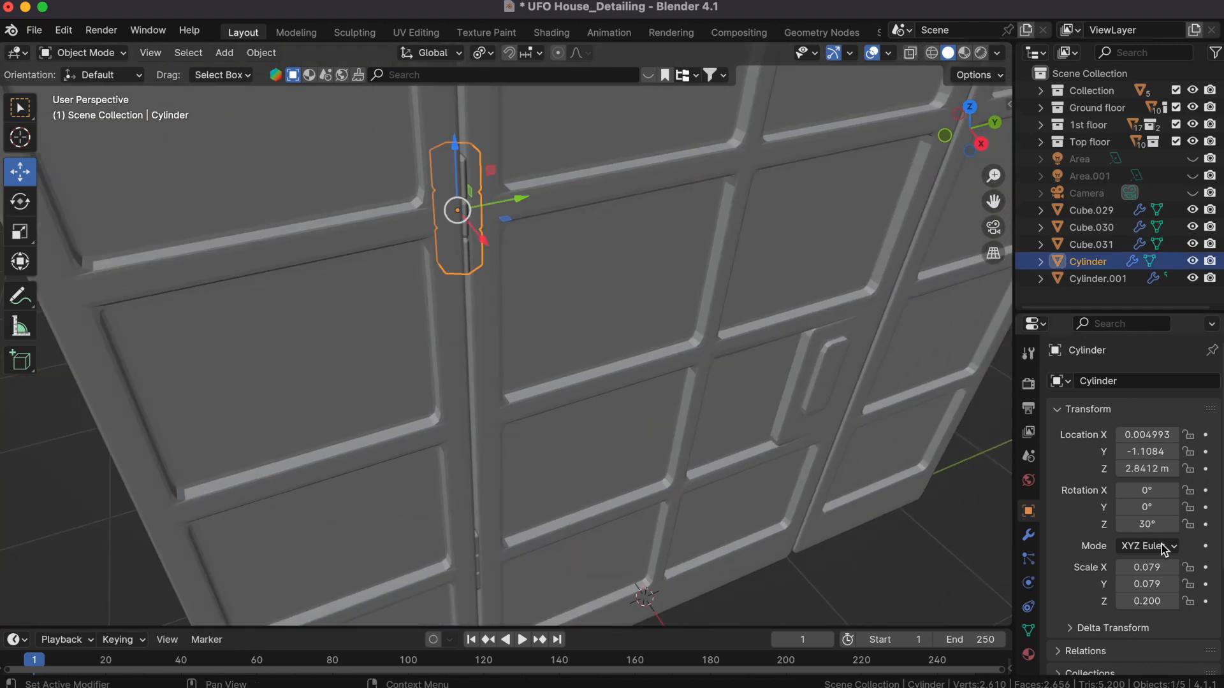
pyautogui.press('Return')
# Step: Scale both hinges together by 1.521 along Y
pyautogui.keyDown('shift'); pyautogui.click(479, 572); pyautogui.keyUp('shift')
pyautogui.click(969, 109)
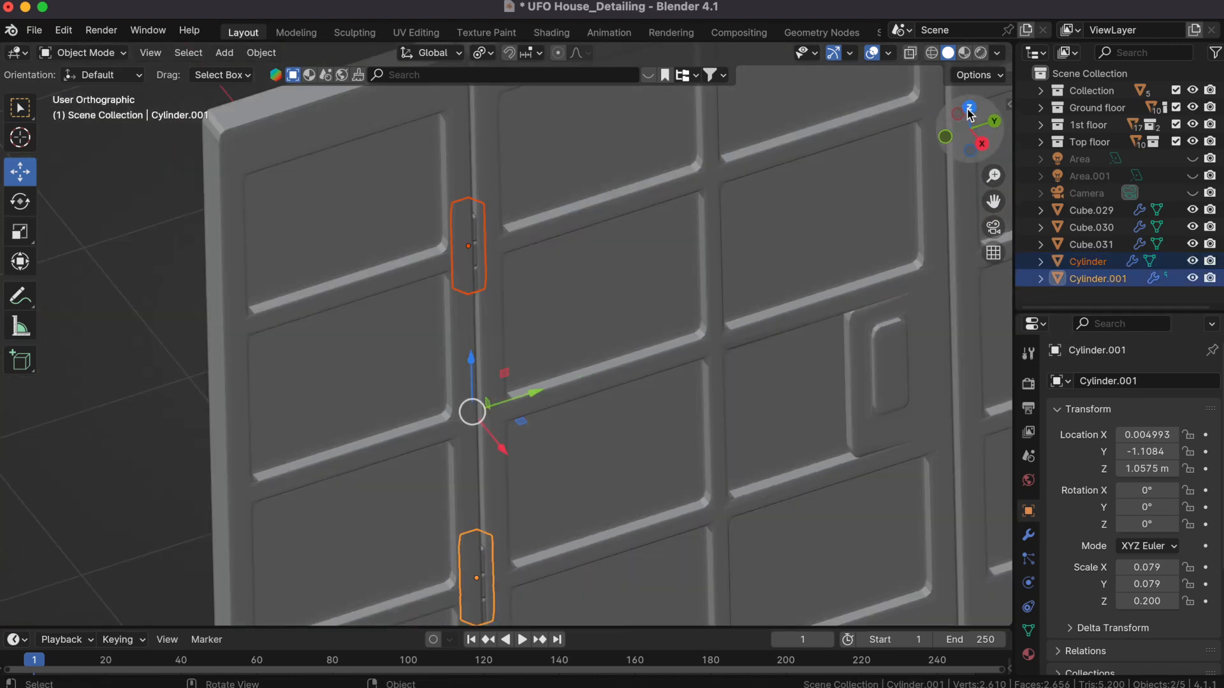
pyautogui.press('s')
pyautogui.press('x')
pyautogui.click(718, 392)
pyautogui.press('s')
pyautogui.press('y')
# Step: Set the lower hinge's Z rotation to 90°
pyautogui.write('90')
pyautogui.press('Return')
pyautogui.hotkey('ctrl', 'z')
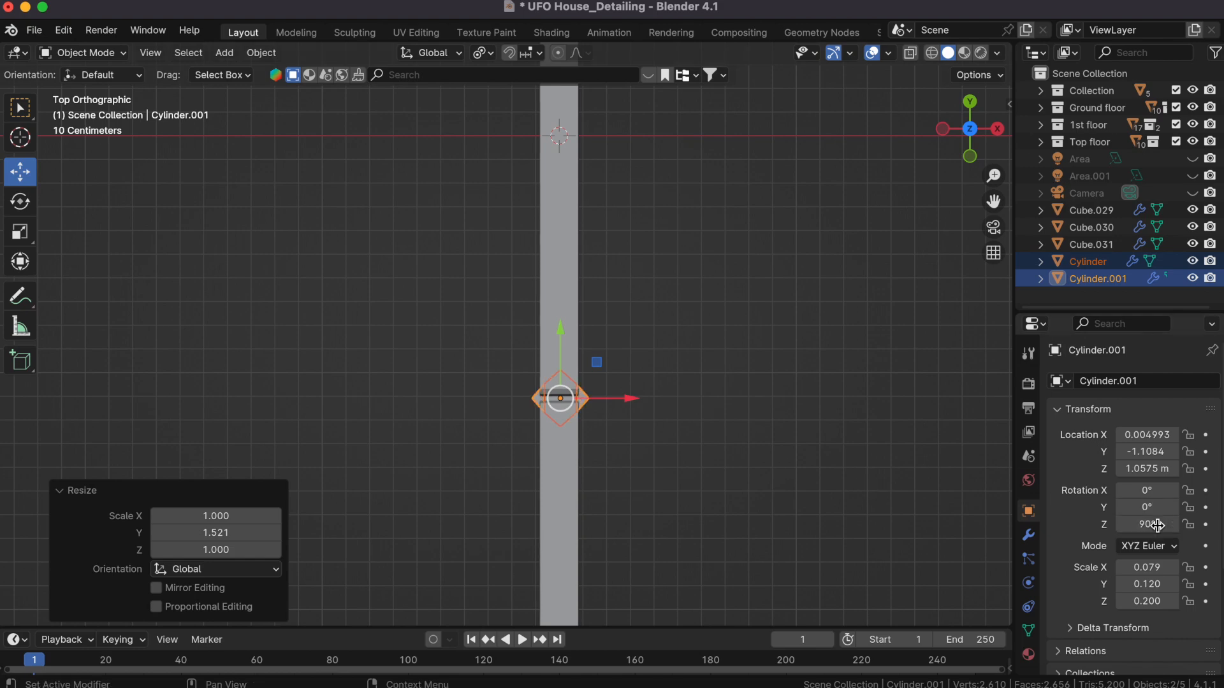
pyautogui.click(566, 400)
pyautogui.moveTo(713, 428); pyautogui.dragTo(712, 428, button='middle')
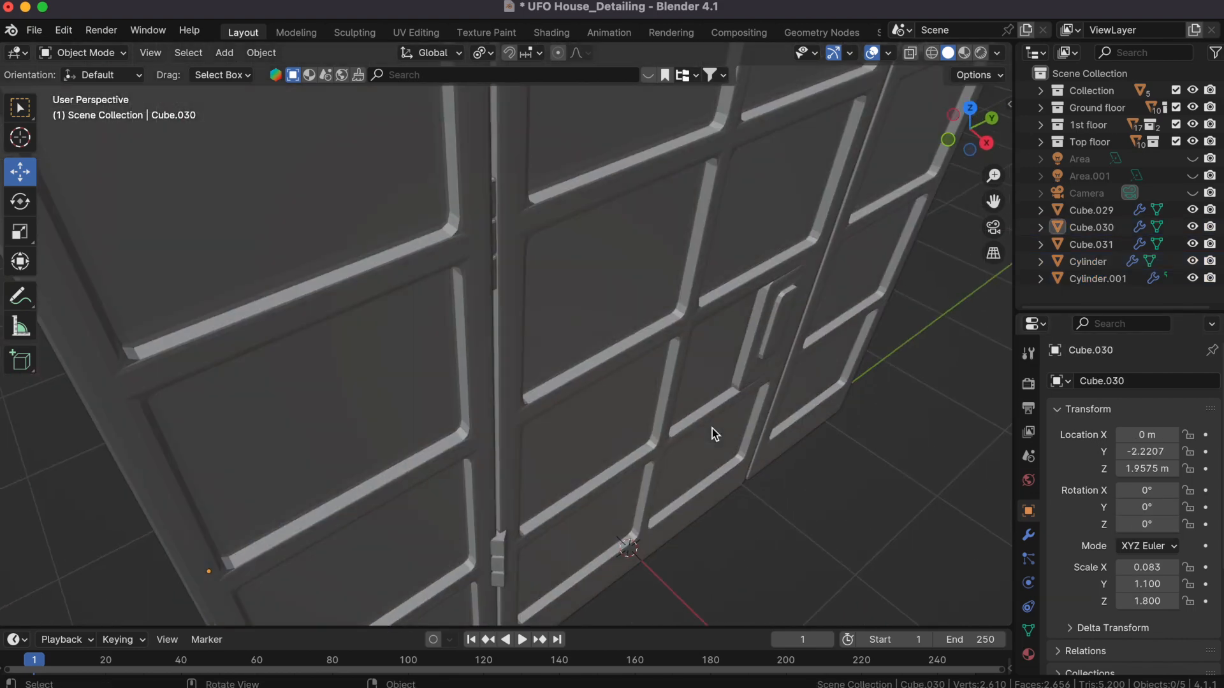
# Step: Set the upper hinge's Z rotation to 90° to match the lower hinge
pyautogui.scroll(3, 427, 245)
pyautogui.click(489, 230)
pyautogui.click(899, 513)
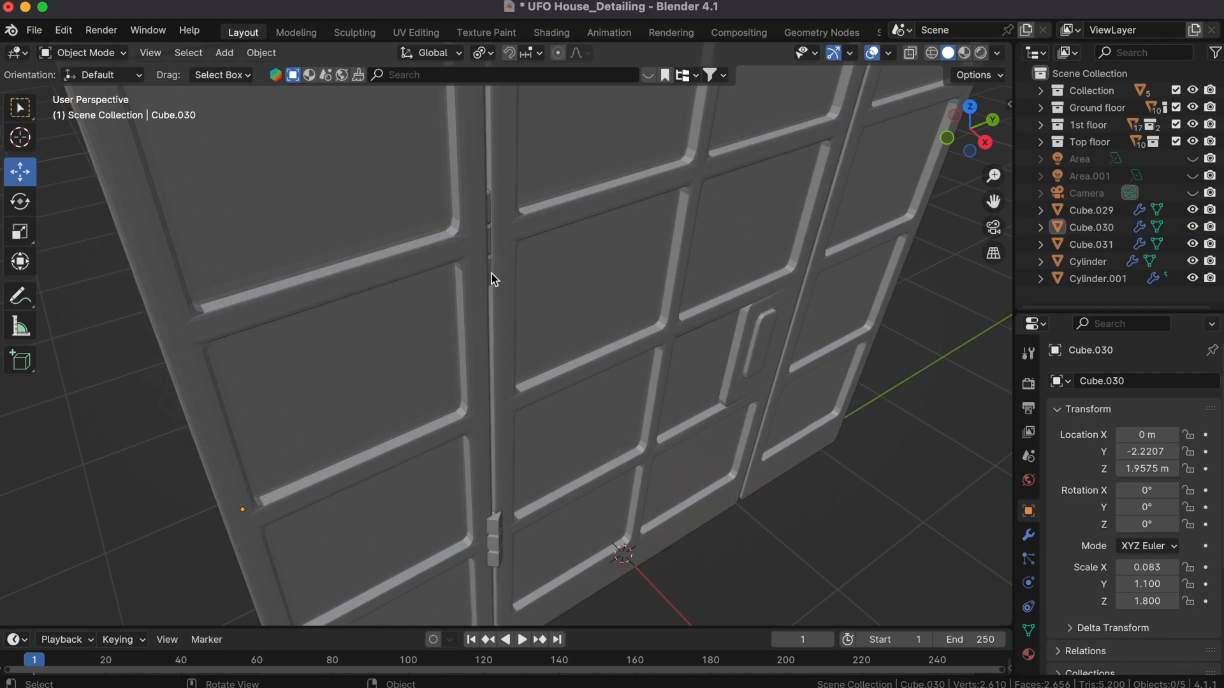
pyautogui.click(491, 274)
pyautogui.click(1151, 523)
pyautogui.write('90')
pyautogui.press('Return')
pyautogui.click(831, 538)
pyautogui.scroll(-3, 830, 538)
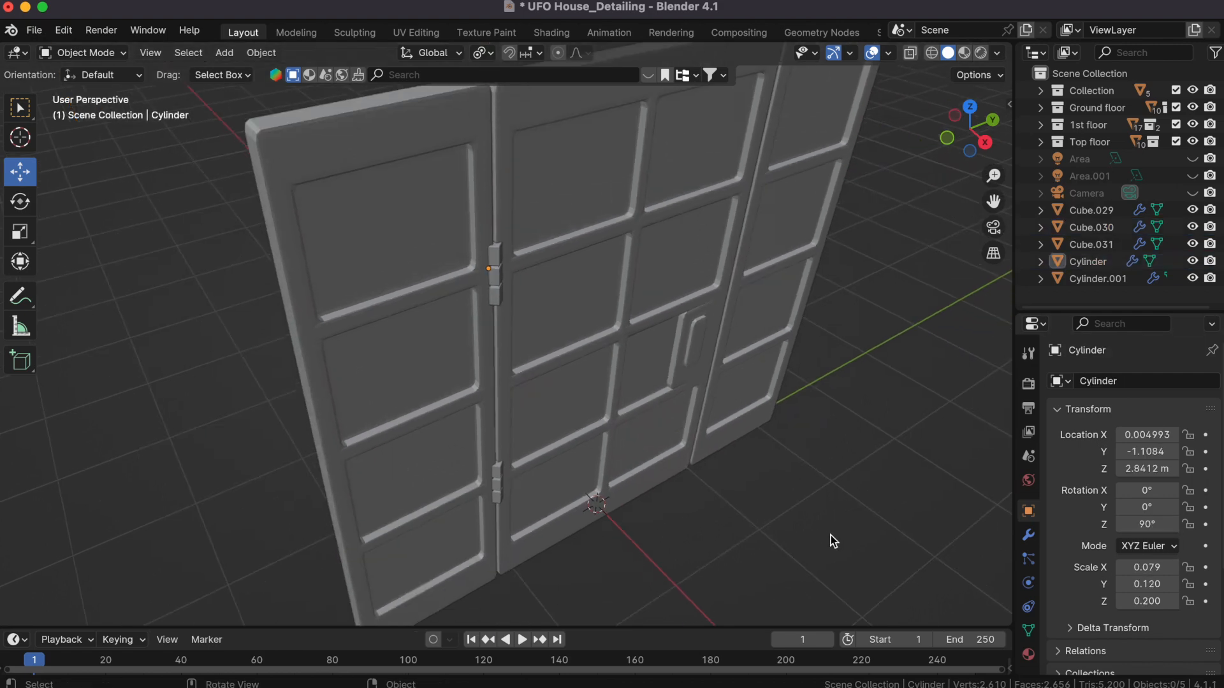
# Step: Select both hinges and try a Subdivision Surface modifier on the upper one
pyautogui.moveTo(834, 541); pyautogui.dragTo(834, 541, button='middle')
pyautogui.click(483, 475)
pyautogui.keyDown('shift'); pyautogui.click(481, 255); pyautogui.keyUp('shift')
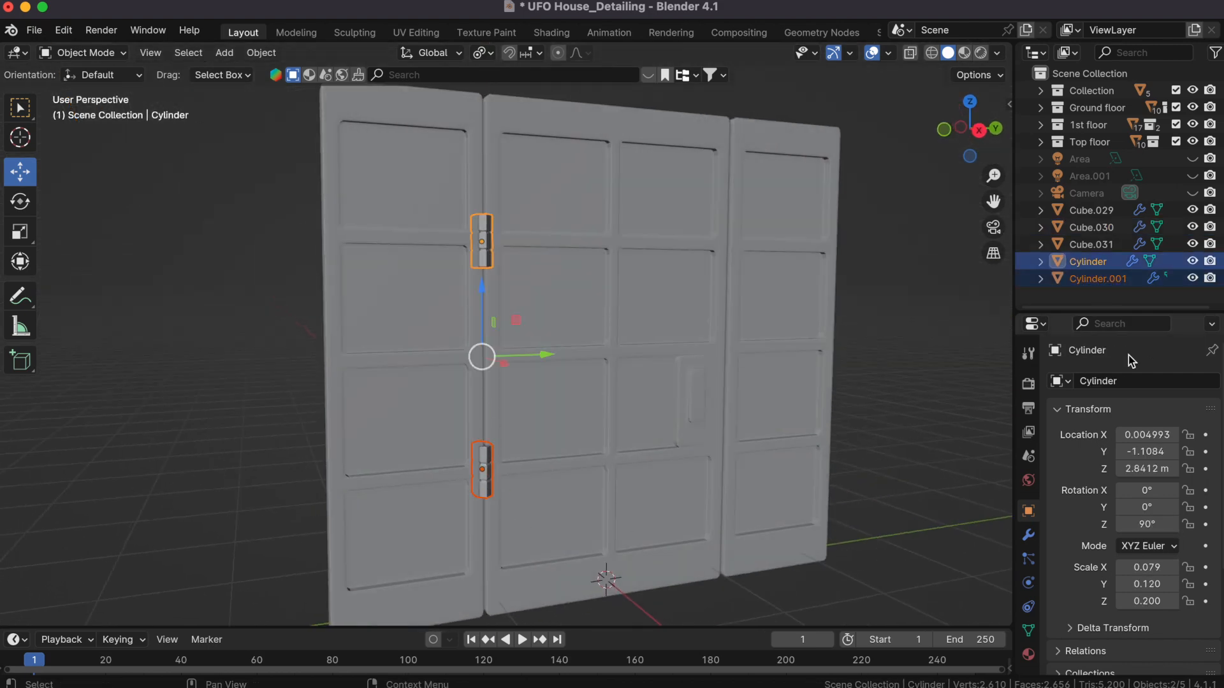
pyautogui.click(1055, 409)
pyautogui.click(1028, 537)
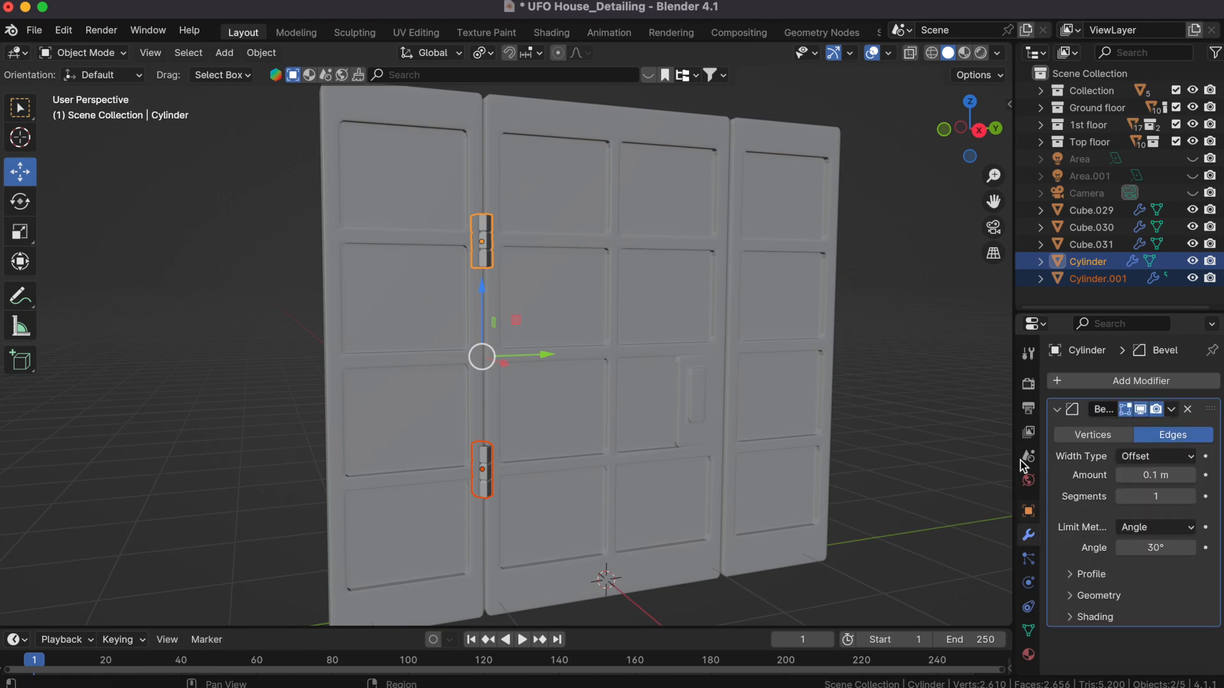
pyautogui.click(1167, 383)
pyautogui.moveTo(1092, 387)
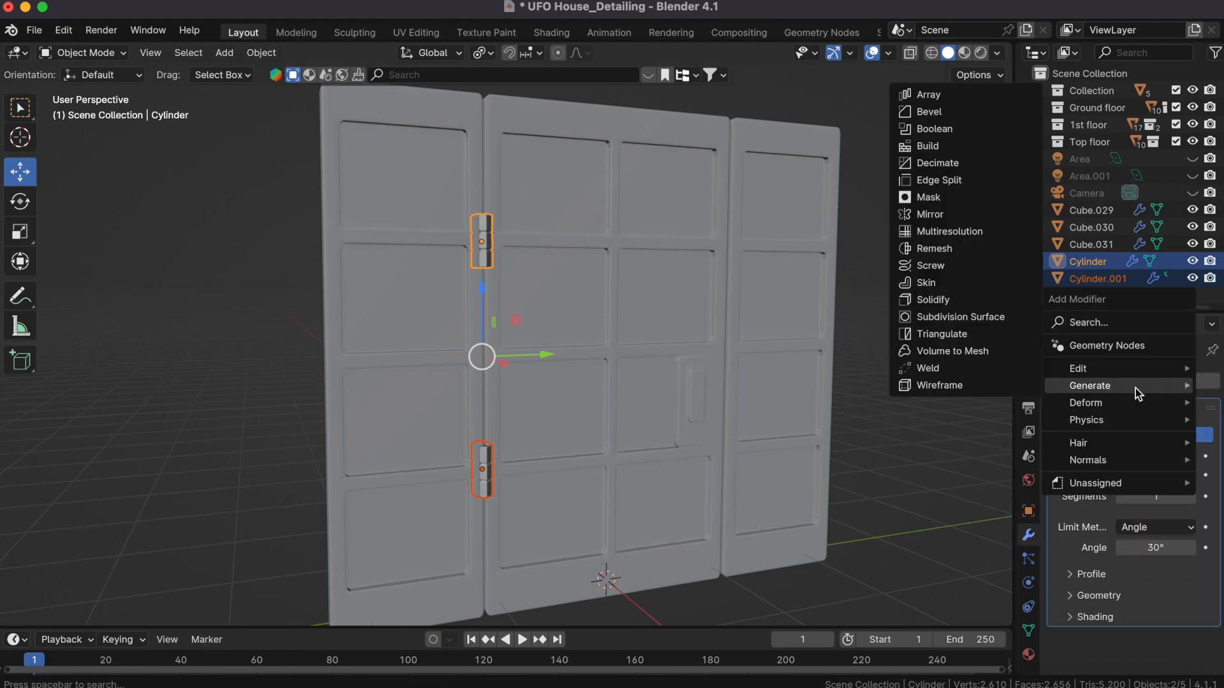
pyautogui.click(955, 317)
pyautogui.moveTo(628, 467); pyautogui.dragTo(582, 415, button='middle')
pyautogui.scroll(-3, 1194, 577)
pyautogui.click(837, 534)
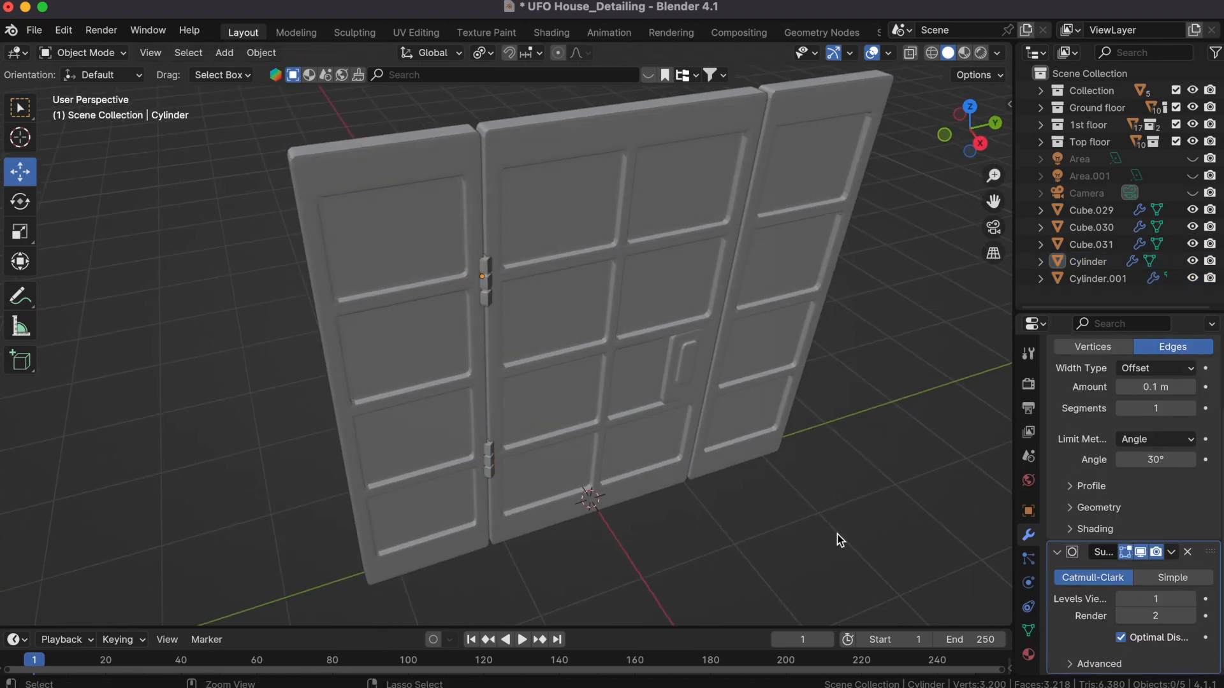
# Step: Undo the Subdivision Surface modifier on the upper hinge
pyautogui.press('super+z')
pyautogui.press('super+z')
pyautogui.click(838, 510)
pyautogui.moveTo(838, 510); pyautogui.dragTo(702, 415, button='middle')
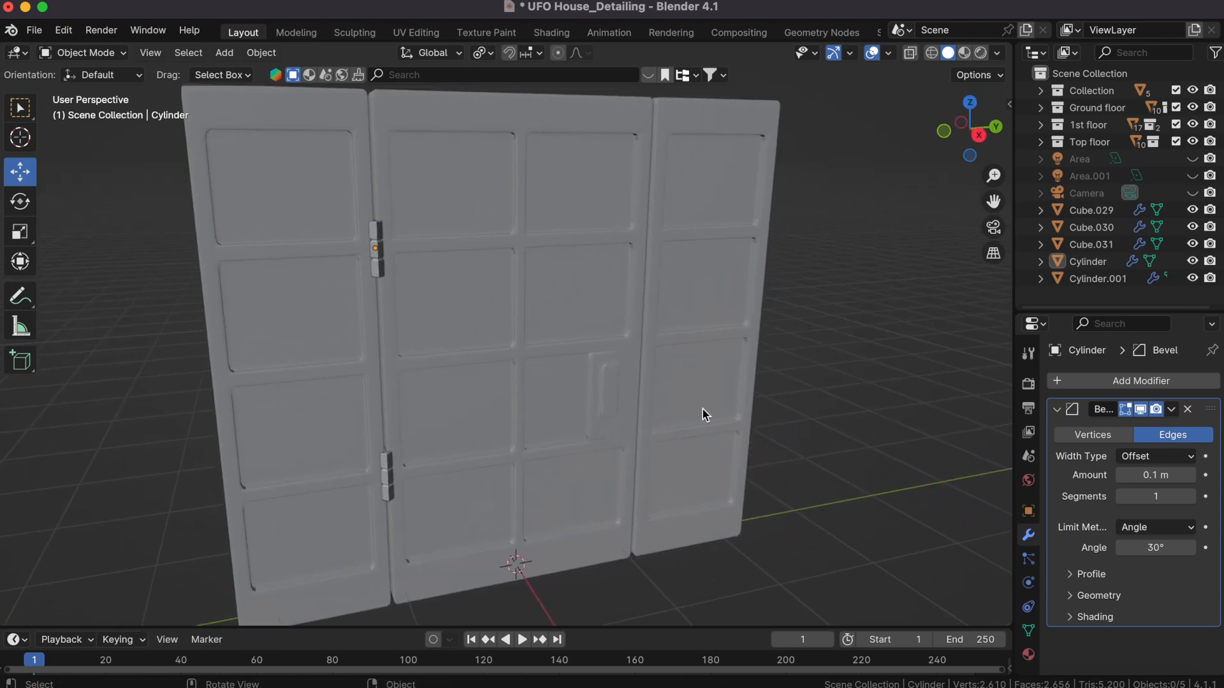
# Step: Inset the door's raised handle face by about 0.03 m in Edit Mode and scale the inner face by 0.314 along Z
pyautogui.scroll(5, 702, 415)
pyautogui.scroll(3, 657, 367)
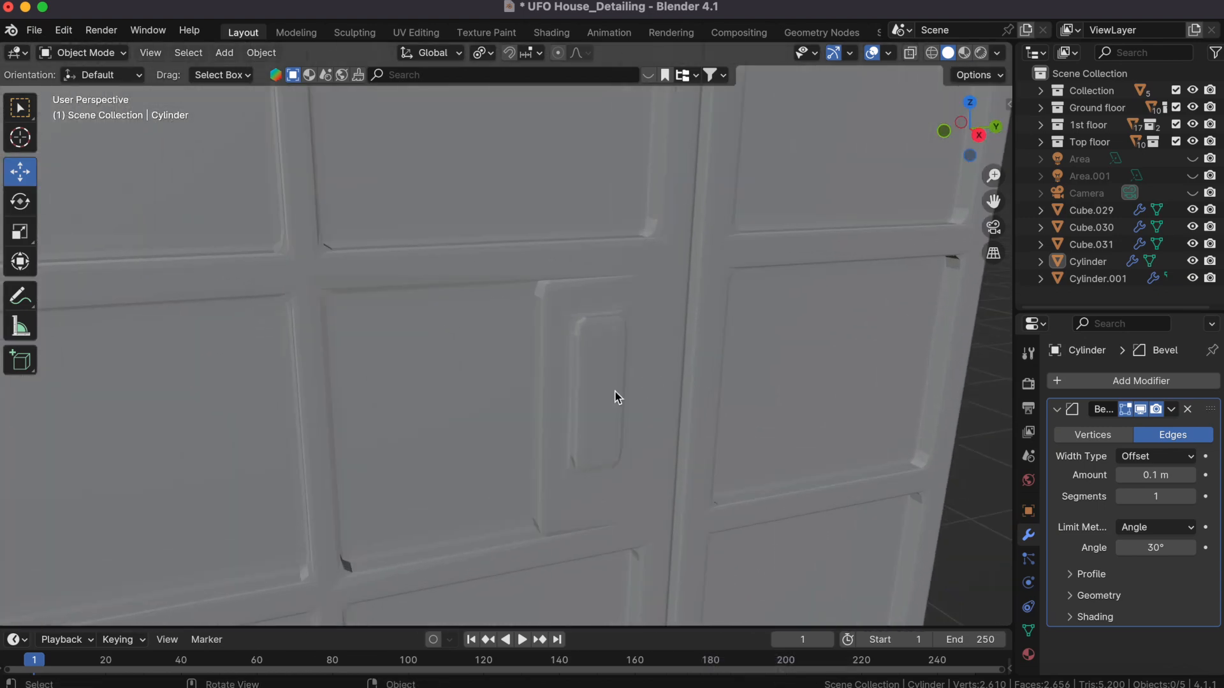
pyautogui.click(615, 391)
pyautogui.keyDown('shift'); pyautogui.scroll(-3, 695, 484); pyautogui.keyUp('shift')
pyautogui.press('Tab')
pyautogui.scroll(1, 739, 477)
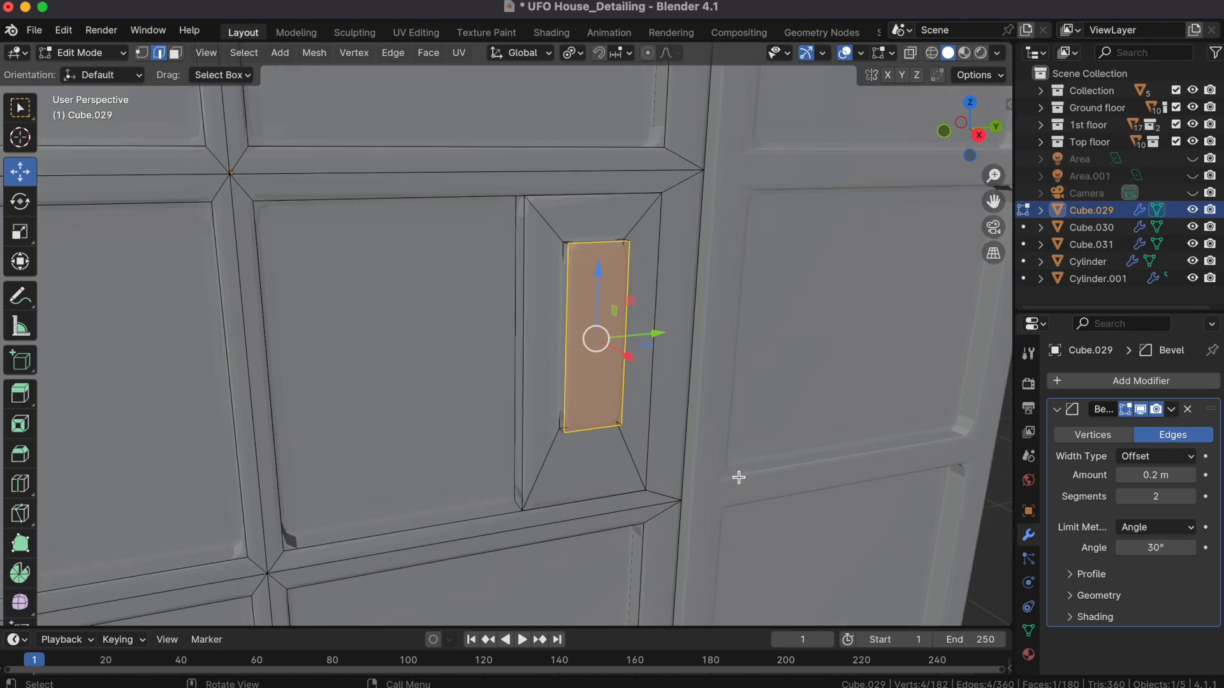
pyautogui.press('i')
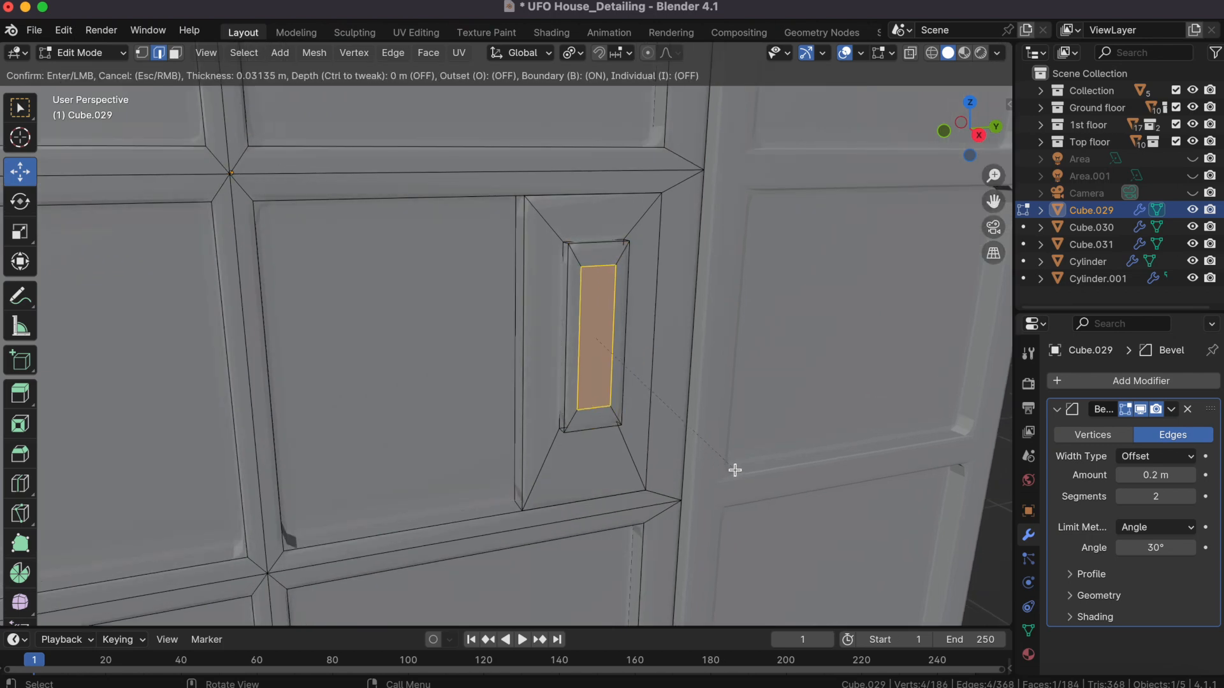
pyautogui.click(733, 470)
pyautogui.press('s')
pyautogui.press('z')
pyautogui.click(650, 390)
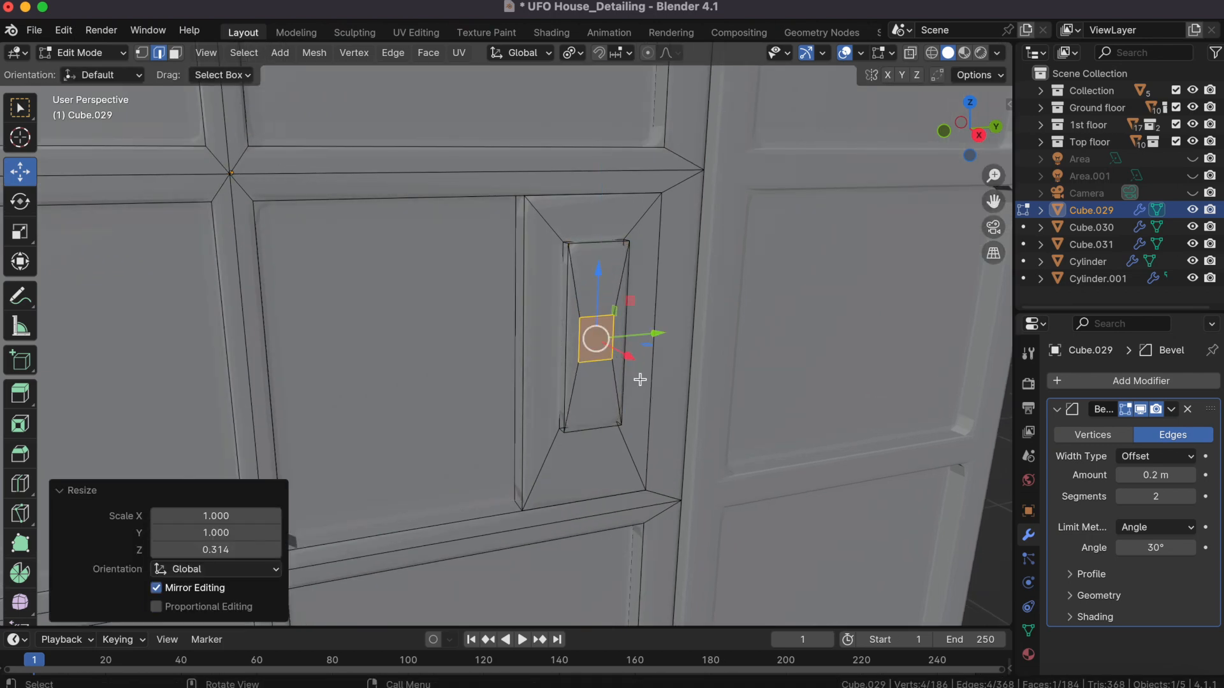
# Step: Move the small inset face about 0.076 m down along Z and inset it again by about 0.014 m
pyautogui.moveTo(595, 273); pyautogui.dragTo(601, 309)
pyautogui.scroll(2, 663, 363)
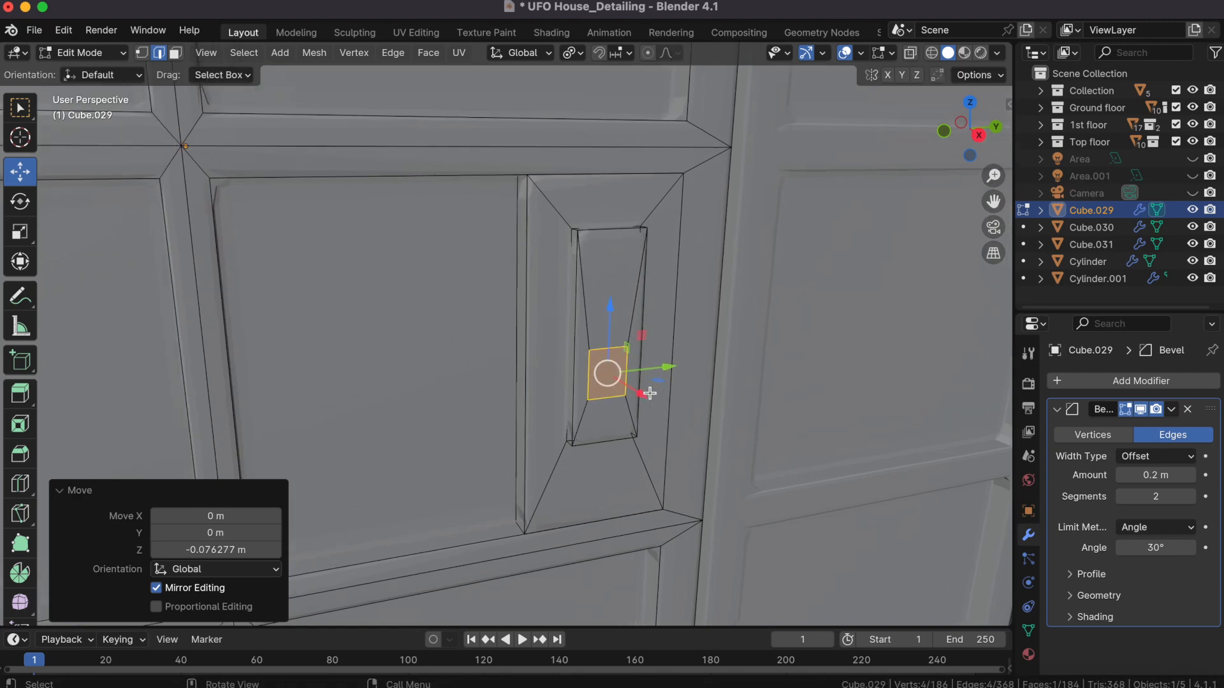
pyautogui.press('i')
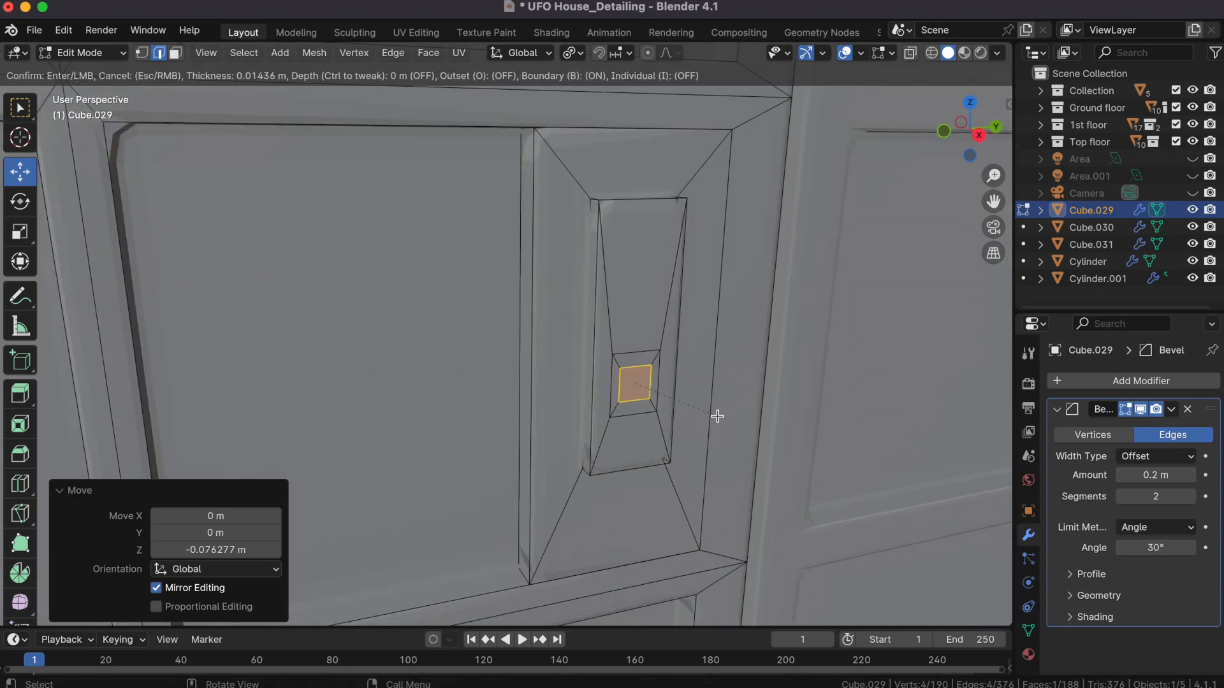
pyautogui.click(717, 415)
# Step: Extrude the innermost handle face about 0.042 m along X, and extrude it again, scaling the new face by 1.337
pyautogui.press('g')
pyautogui.press('x')
pyautogui.click(725, 430)
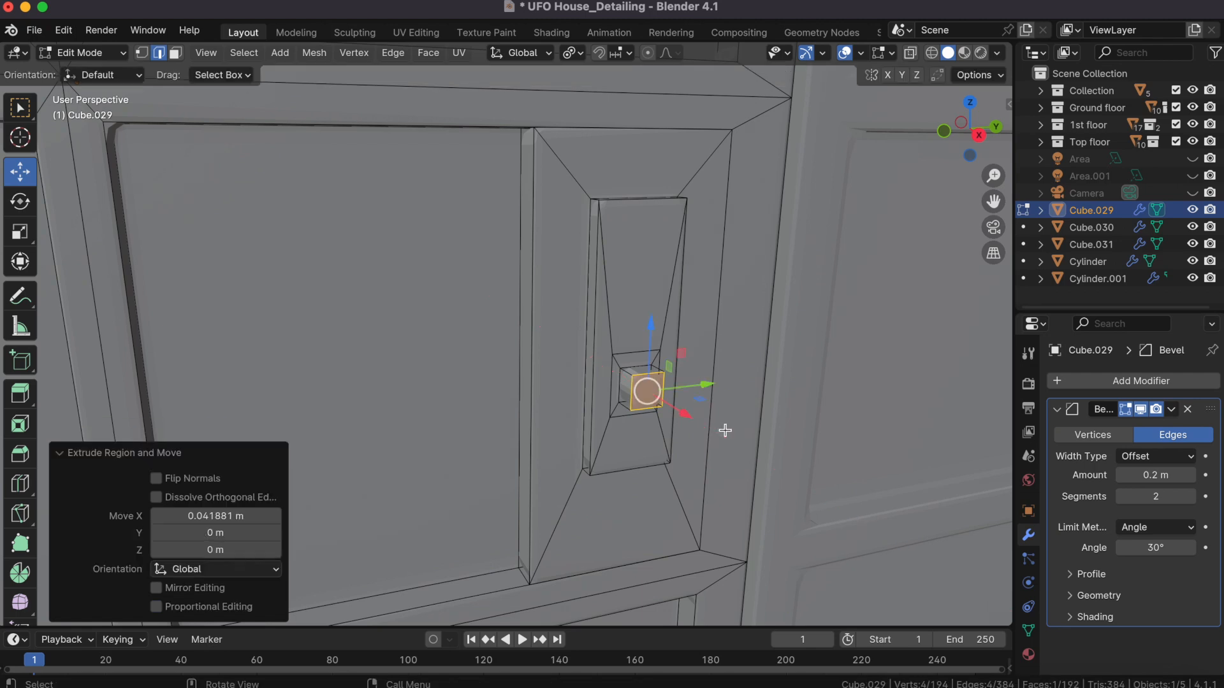
pyautogui.press('e')
pyautogui.press('s')
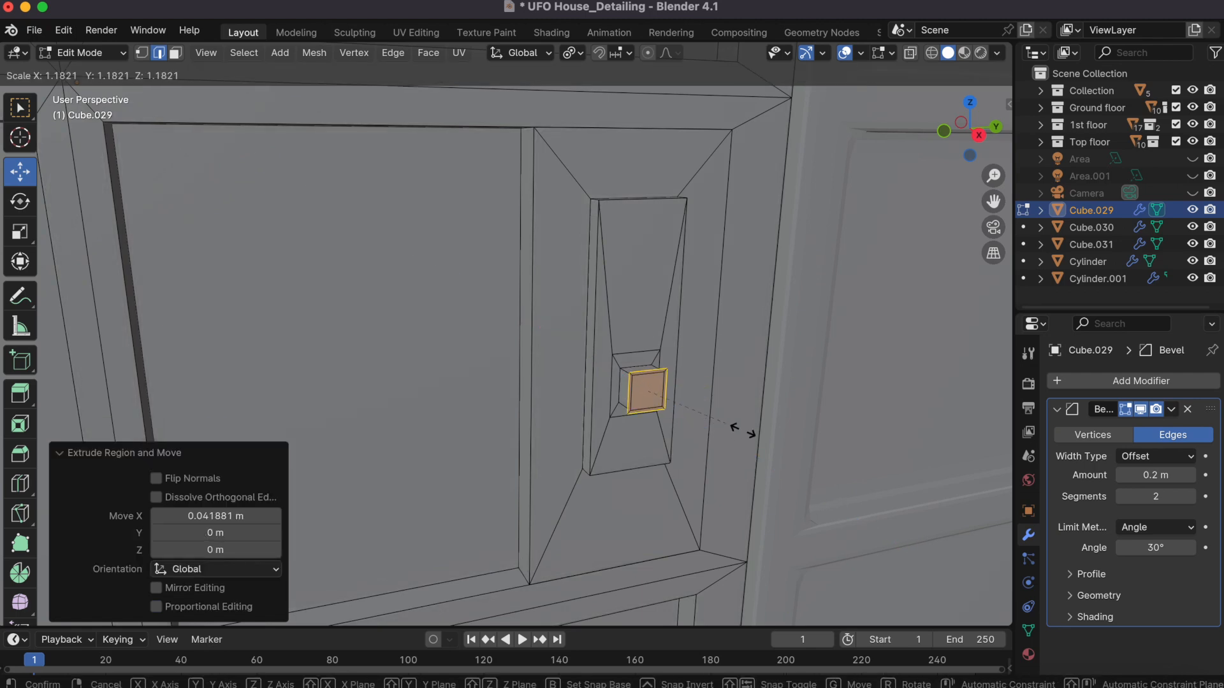
pyautogui.click(757, 430)
# Step: Extrude the enlarged handle face about 0.026 m outward along X to form a block
pyautogui.press('e')
pyautogui.press('x')
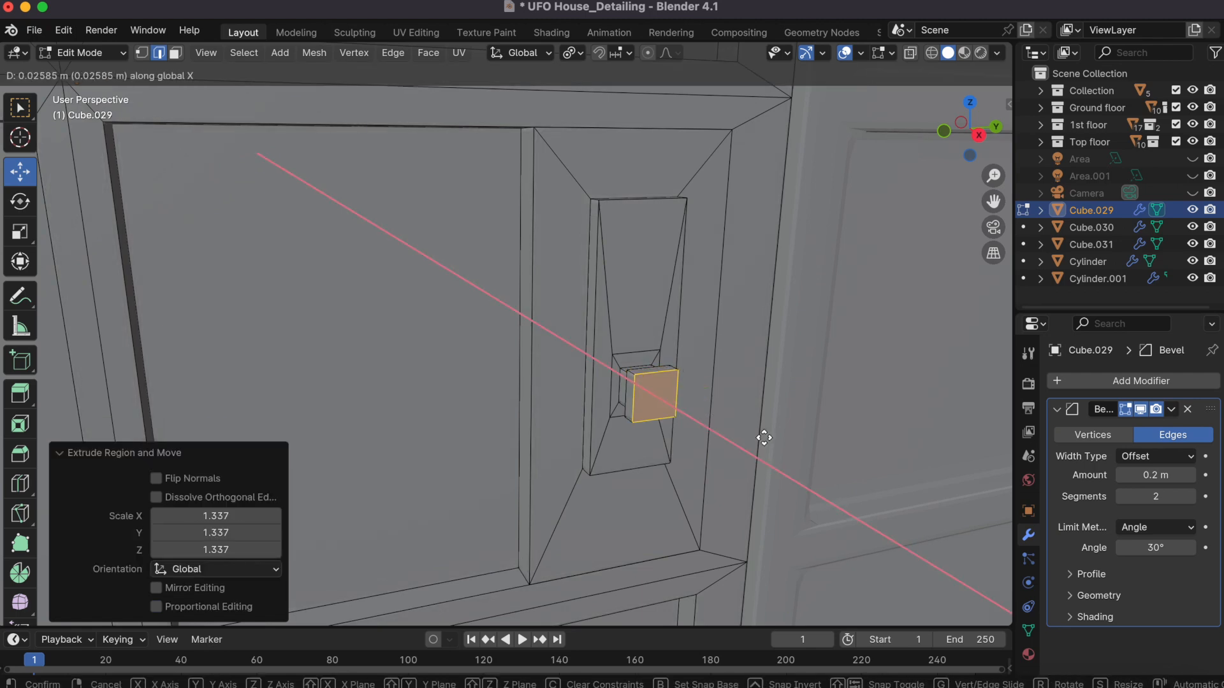
pyautogui.click(764, 436)
# Step: Extrude the block's side face about 0.153 m along negative Y to form the handle lever
pyautogui.click(628, 394)
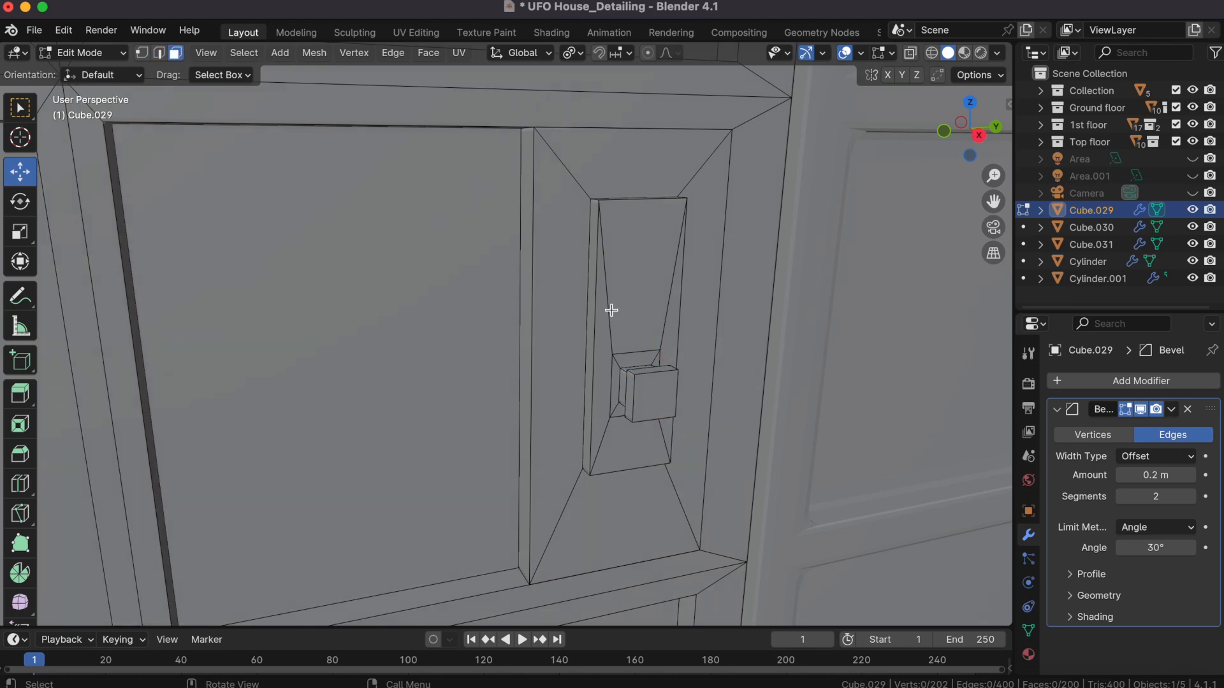
pyautogui.press('e')
pyautogui.press('y')
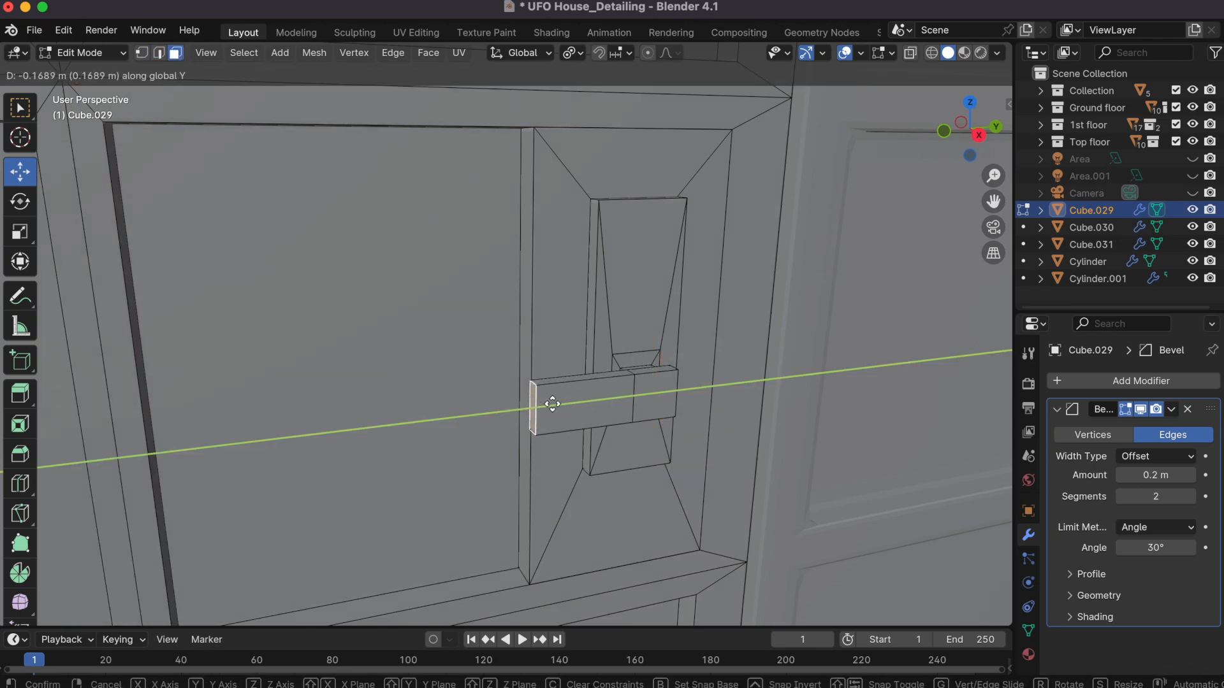
pyautogui.click(545, 404)
# Step: Taper the handle lever by scaling its end face to about 0.639 along Z
pyautogui.press('s')
pyautogui.press('z')
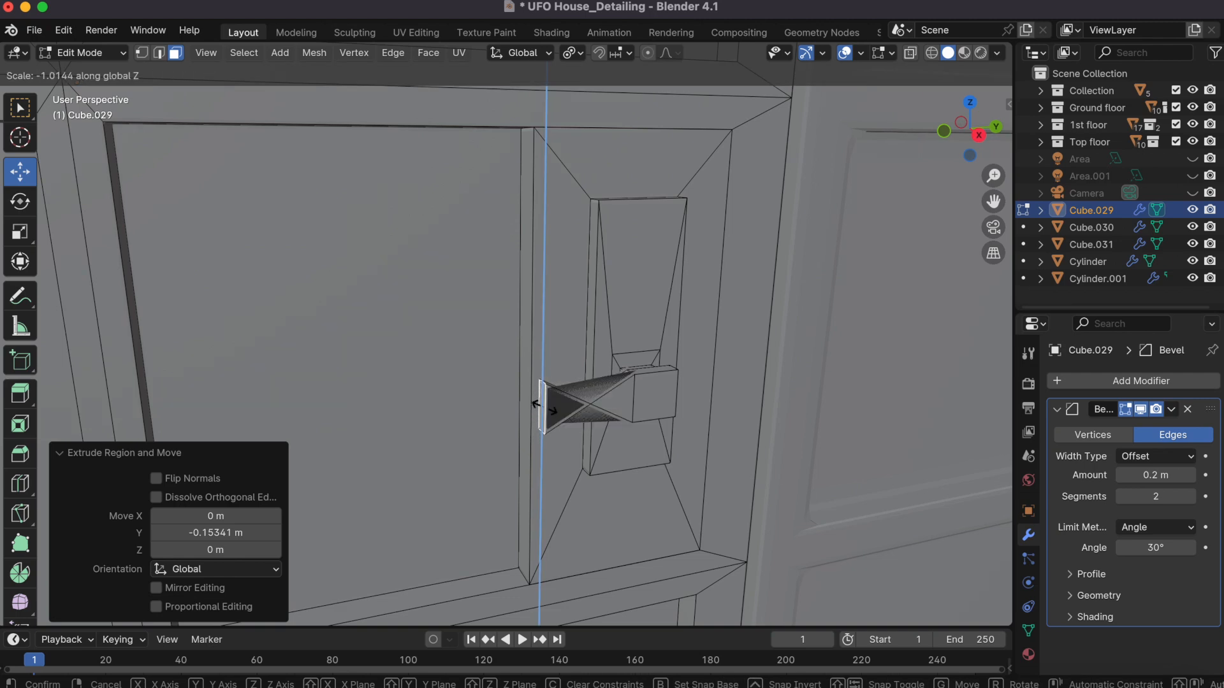
pyautogui.press('Escape')
pyautogui.press('s')
pyautogui.press('z')
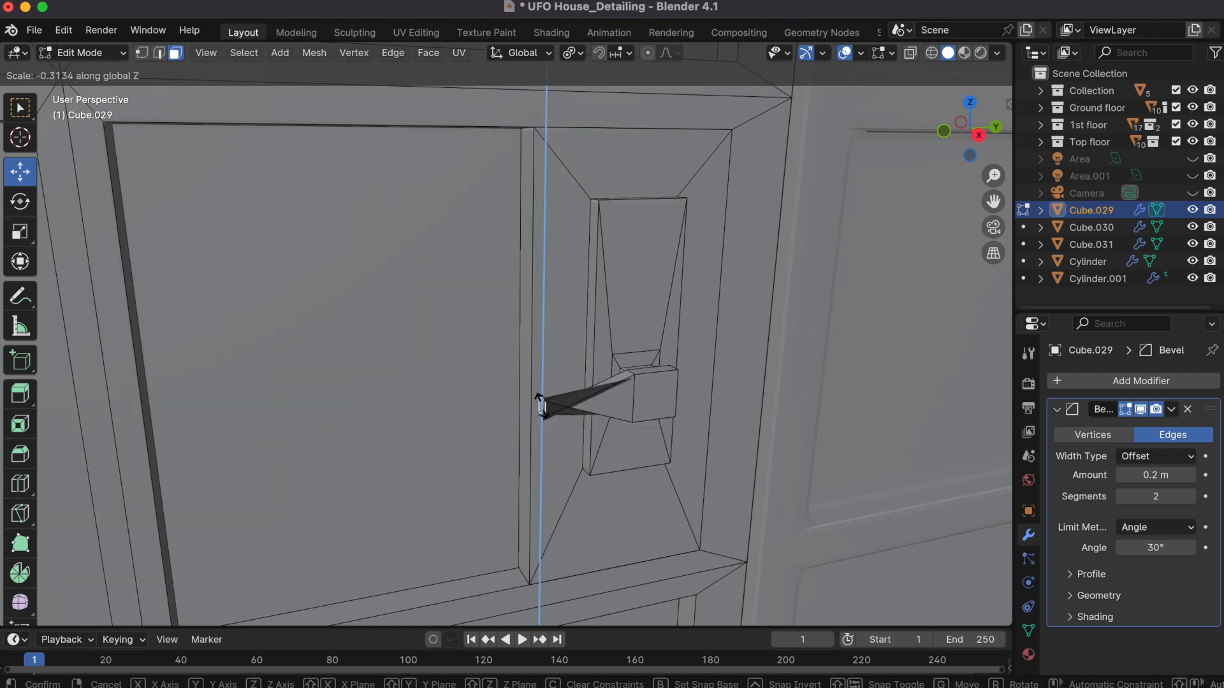
pyautogui.click(540, 405)
pyautogui.scroll(3, 545, 411)
pyautogui.scroll(-2, 614, 445)
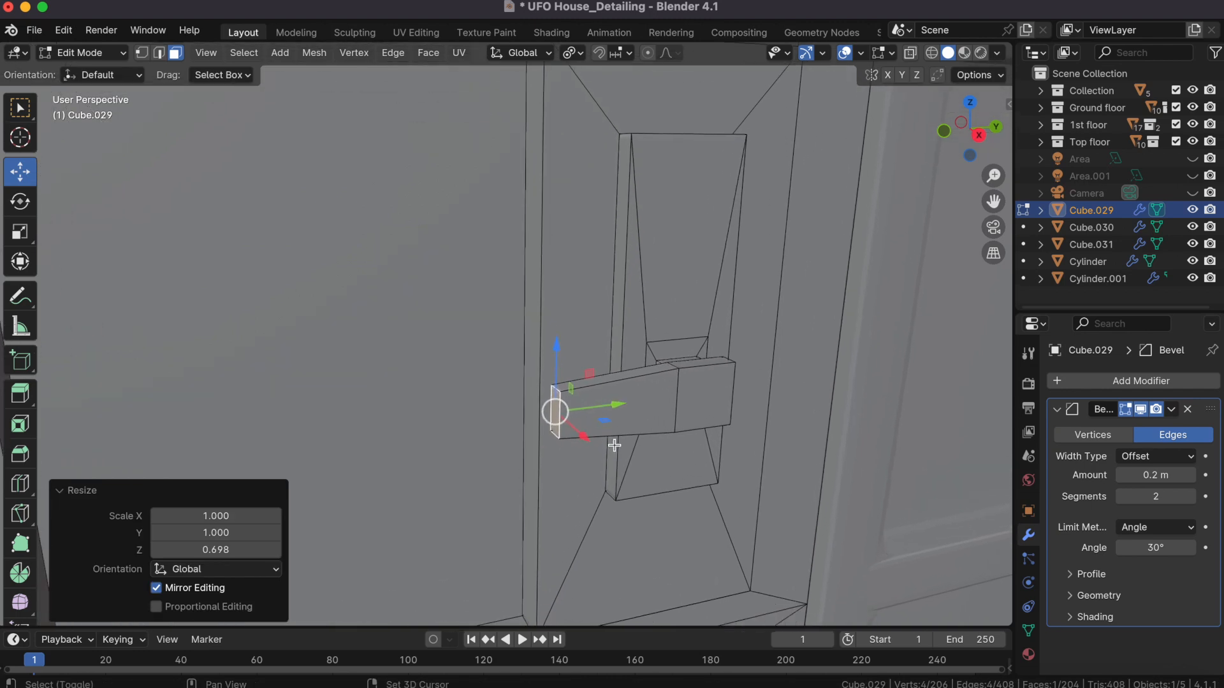
pyautogui.press('s')
pyautogui.press('z')
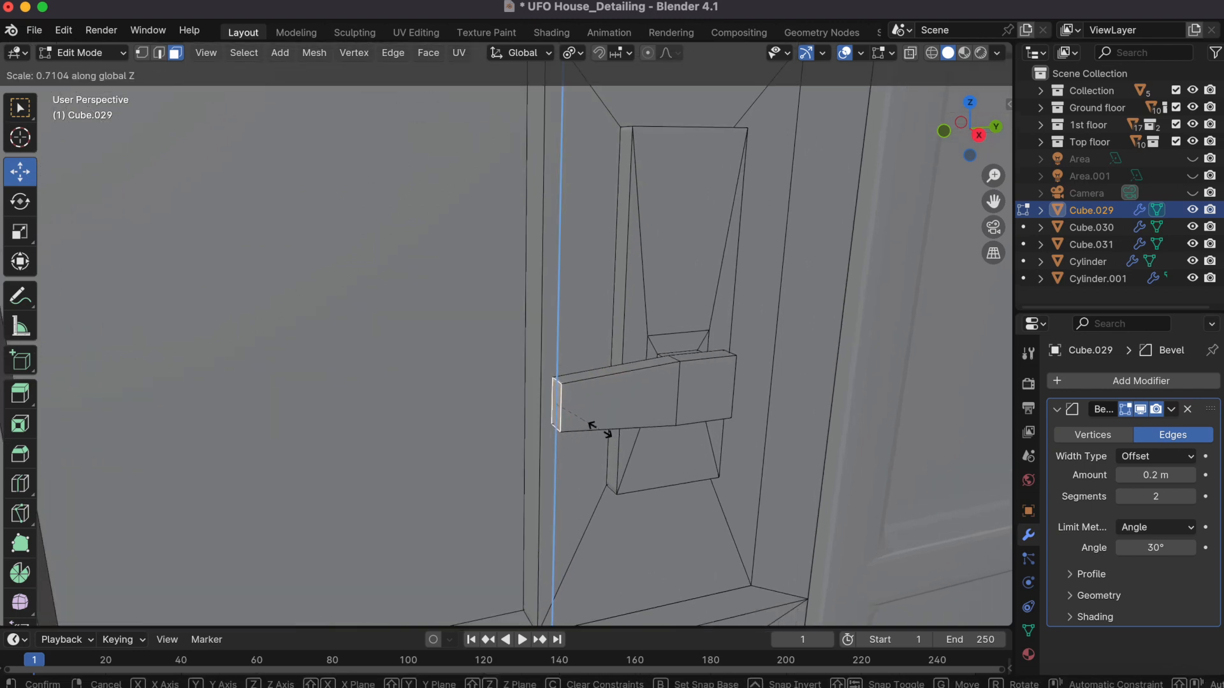
pyautogui.click(596, 425)
# Step: Extrude the tapered end face of the lever about 0.098 m along negative Y
pyautogui.press('g')
pyautogui.press('y')
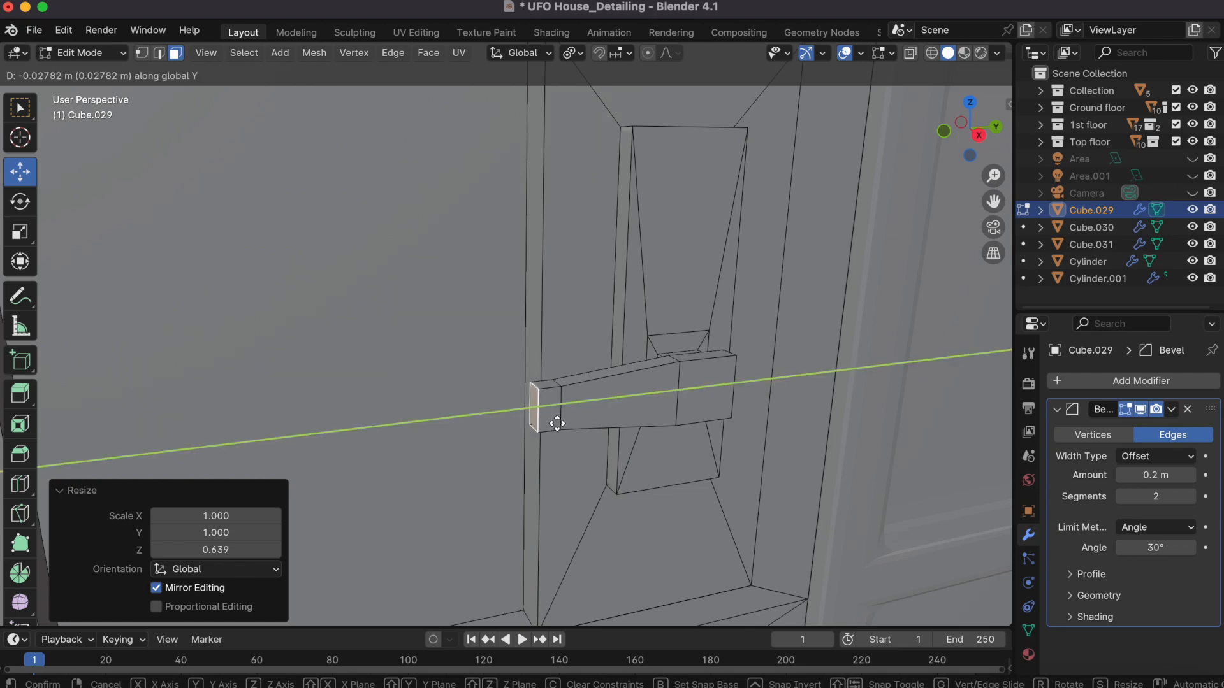
pyautogui.click(514, 428)
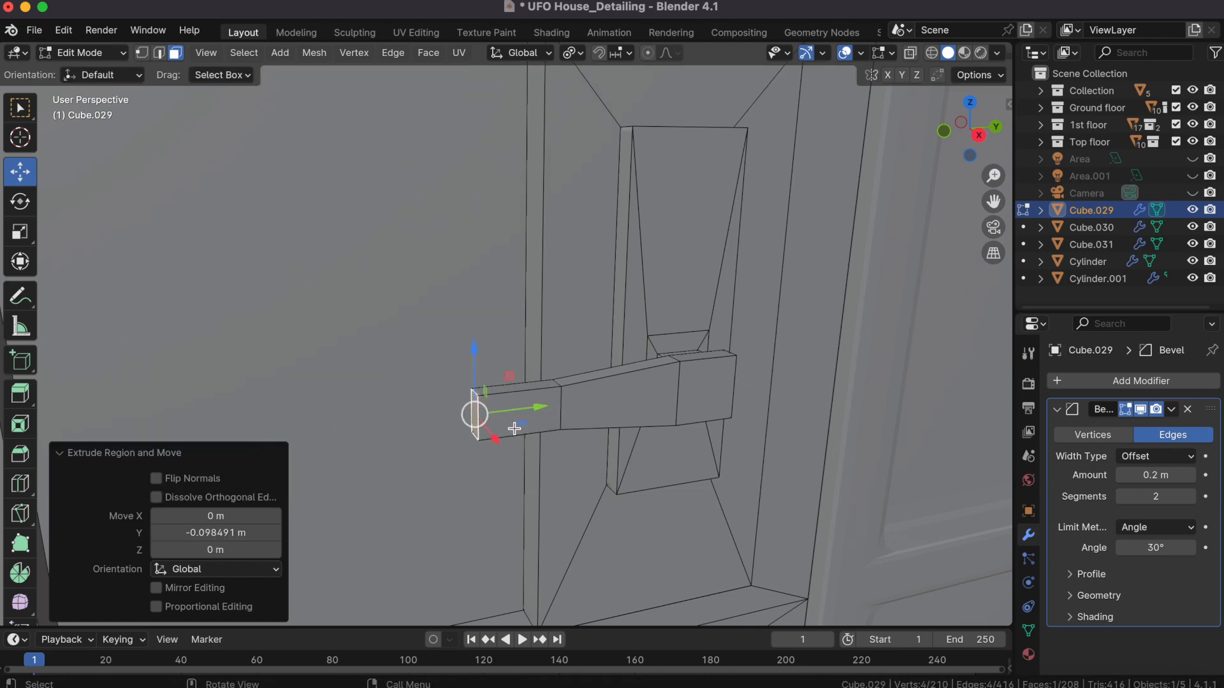
# Step: Extrude a short tip from the lever's end along Y, scale it to 0.811 and return to object mode
pyautogui.press('e')
pyautogui.press('y')
pyautogui.click(497, 429)
pyautogui.press('s')
pyautogui.click(494, 428)
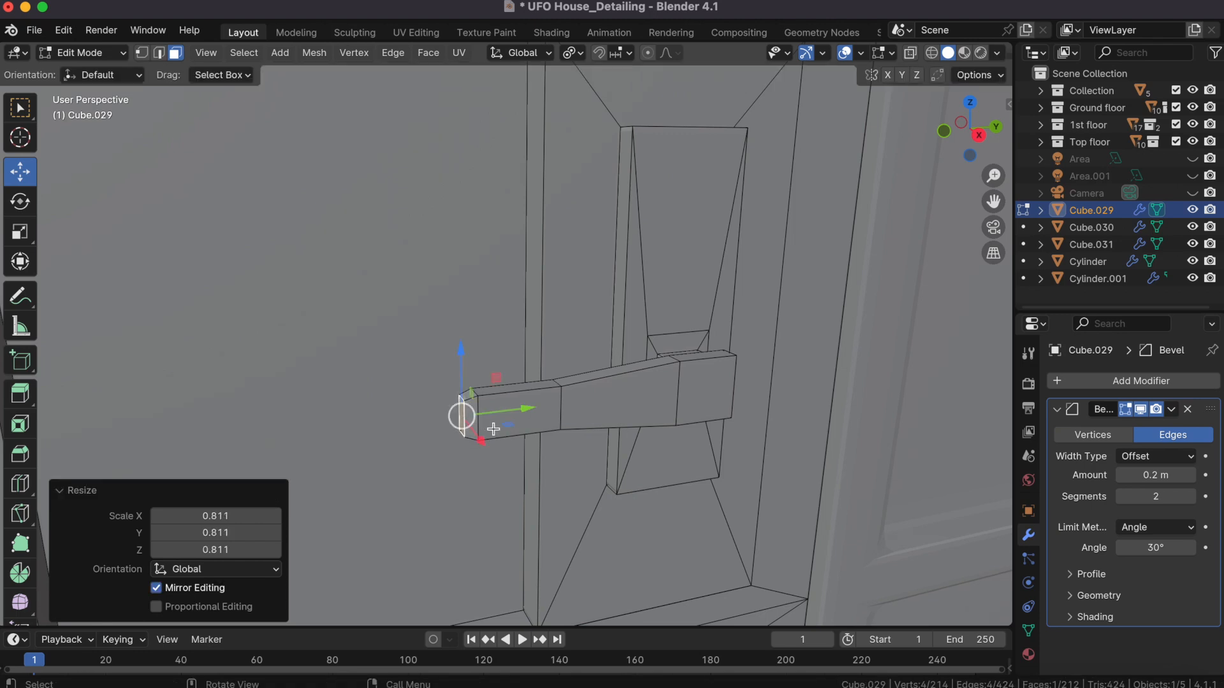
pyautogui.press('Tab')
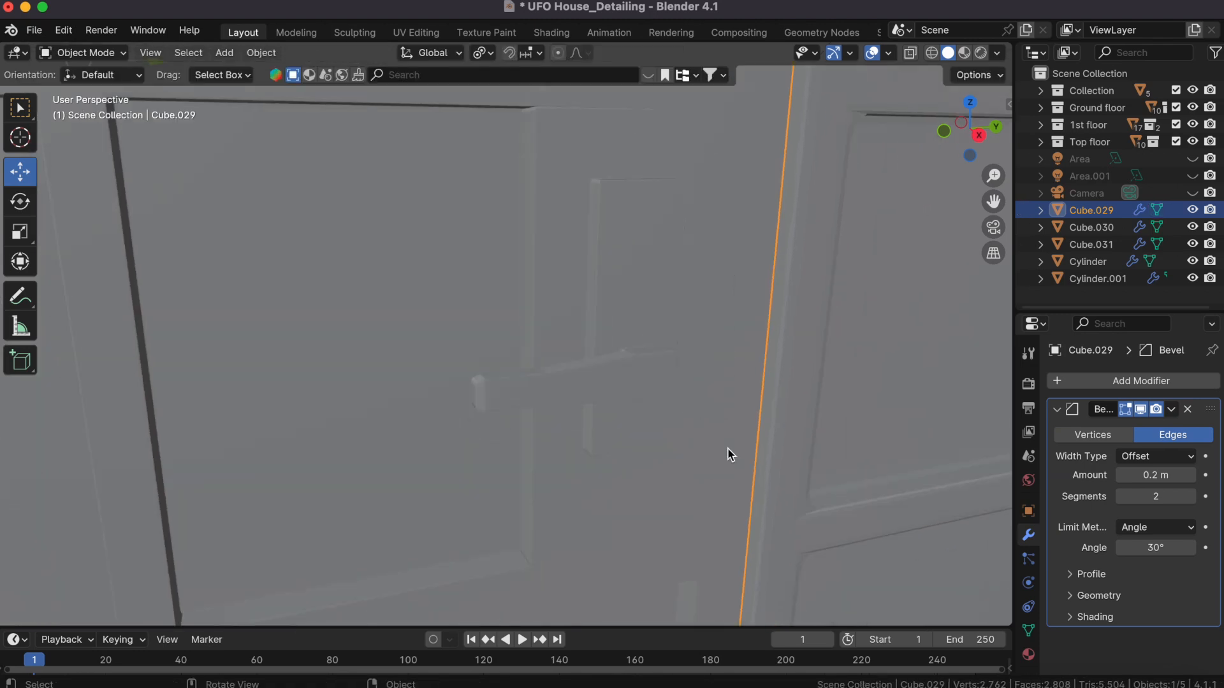
# Step: Deselect the door and examine the whole assembly with its side panels and hinges
pyautogui.scroll(-10, 727, 449)
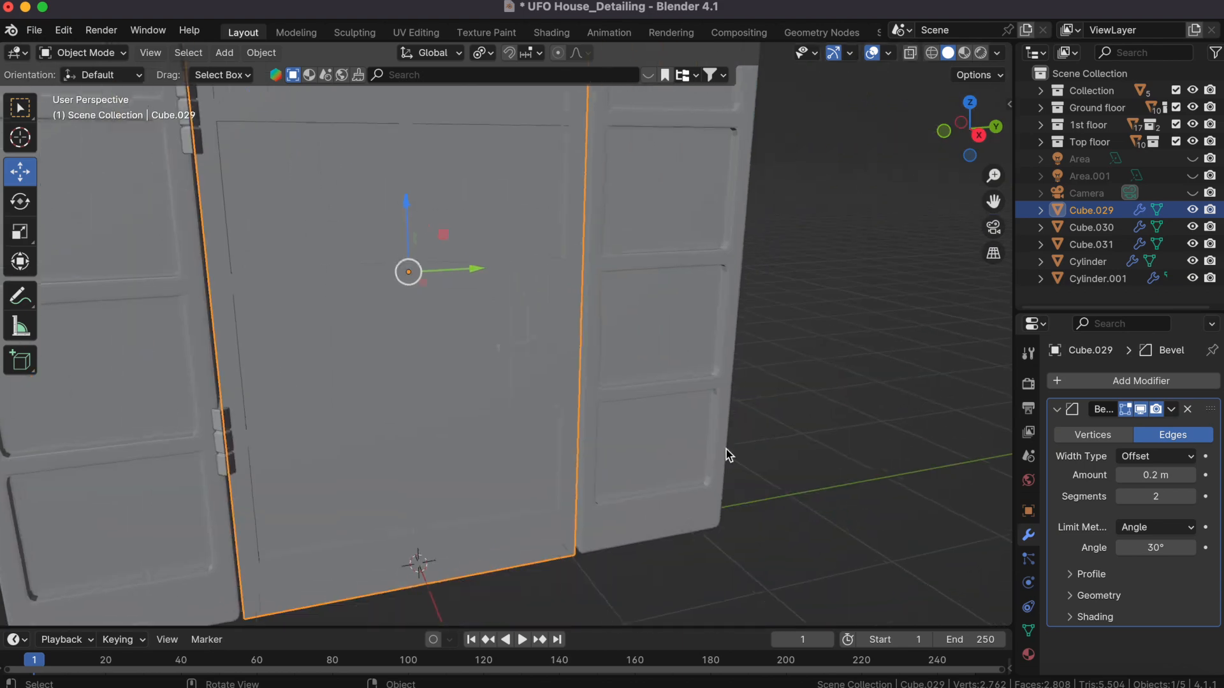
pyautogui.click(791, 438)
pyautogui.keyDown('shift'); pyautogui.scroll(3, 816, 366); pyautogui.keyUp('shift')
pyautogui.scroll(-5, 816, 366)
pyautogui.keyDown('shift'); pyautogui.scroll(3, 816, 367); pyautogui.keyUp('shift')
pyautogui.scroll(-3, 832, 458)
pyautogui.hscroll(5, 831, 458)
pyautogui.hscroll(-5, 832, 457)
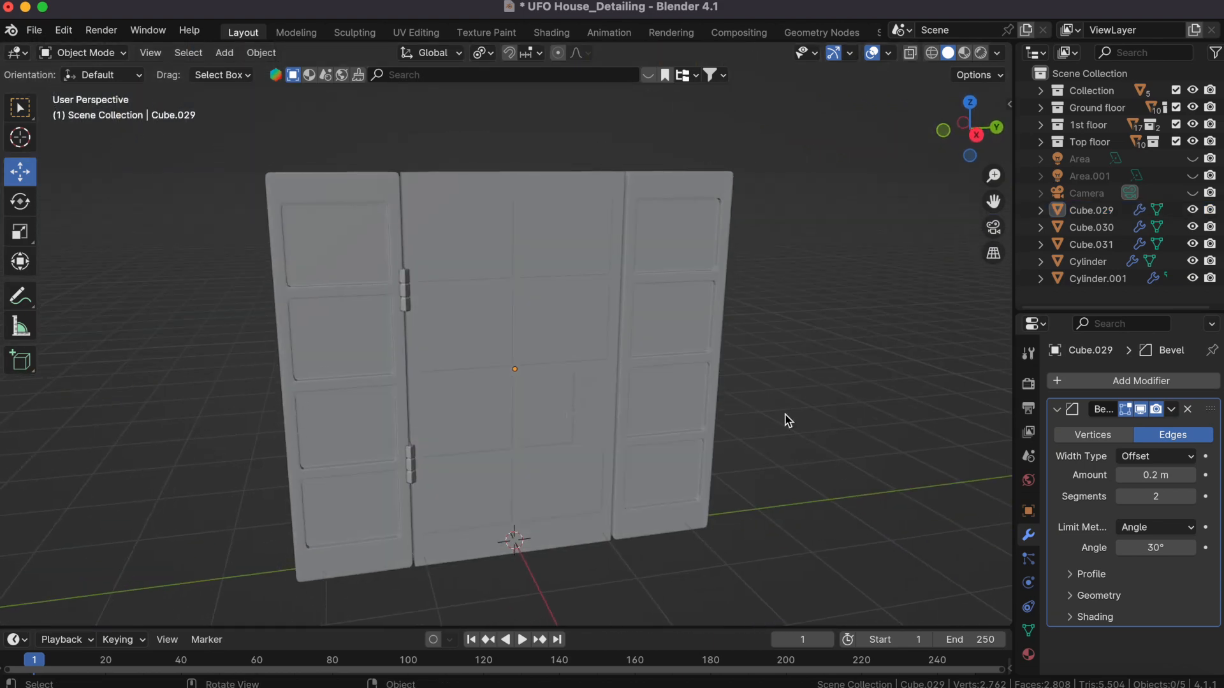
pyautogui.keyDown('shift'); pyautogui.scroll(3, 784, 413); pyautogui.keyUp('shift')
# Step: Add a cube and set its X scale to 0.2
pyautogui.click(225, 52)
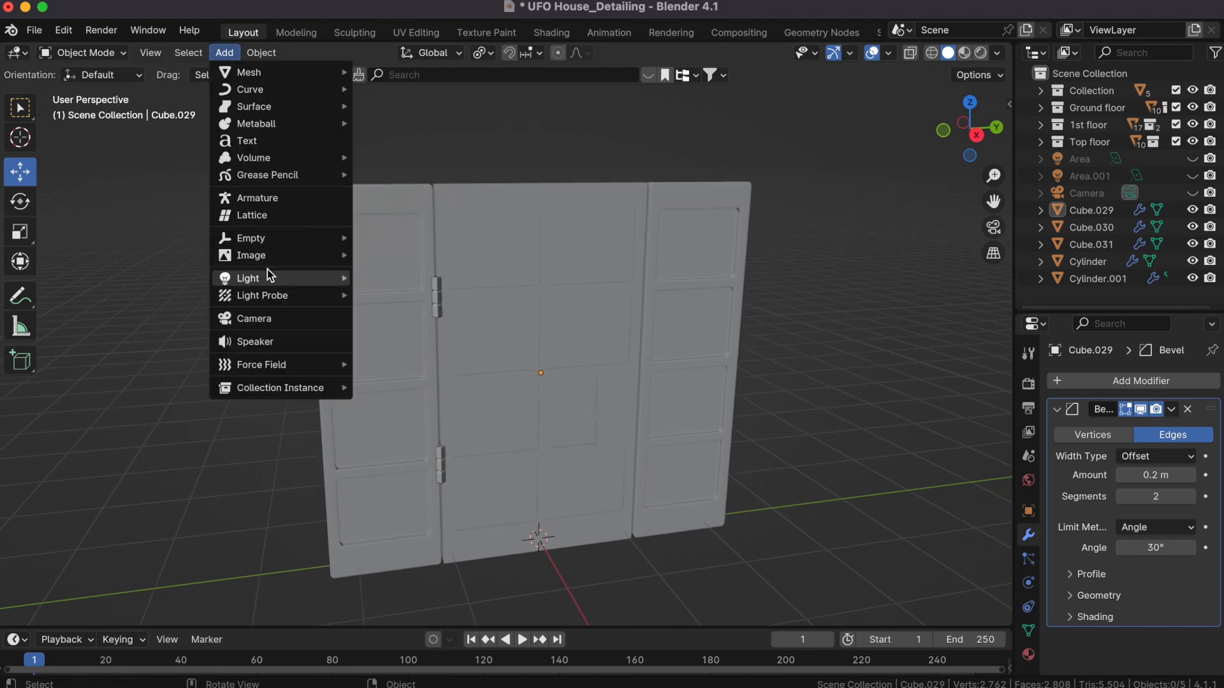
pyautogui.moveTo(278, 75)
pyautogui.click(403, 90)
pyautogui.click(1027, 511)
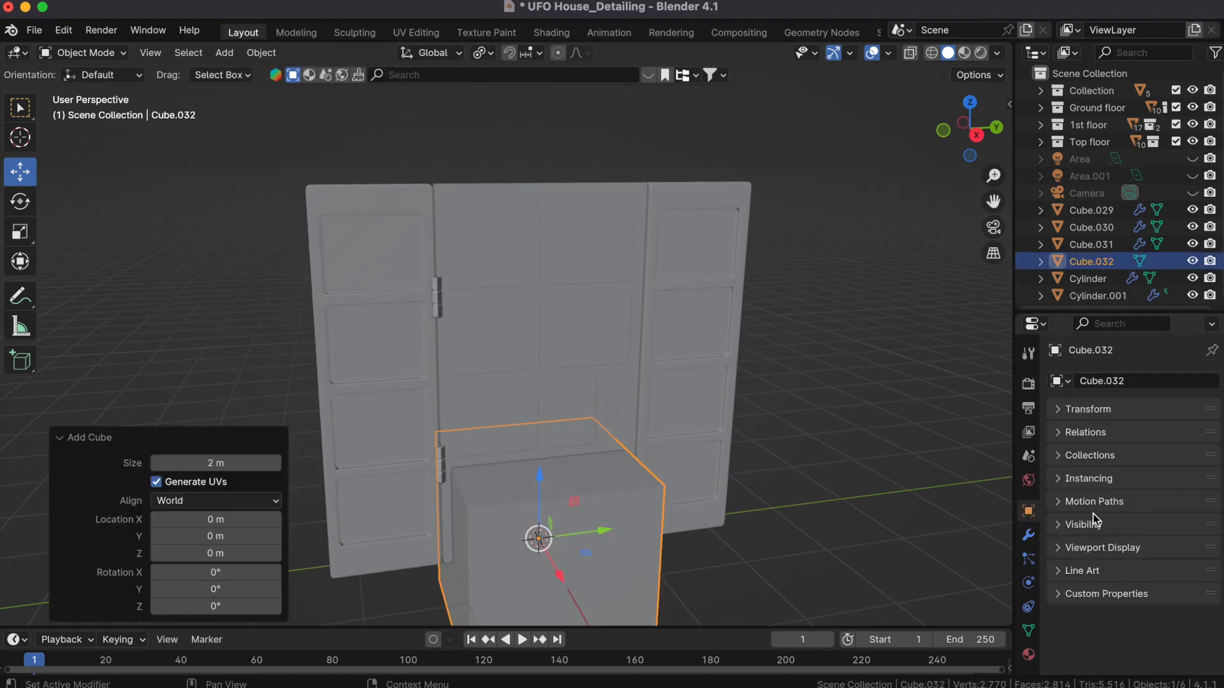
pyautogui.click(1076, 409)
pyautogui.click(1148, 567)
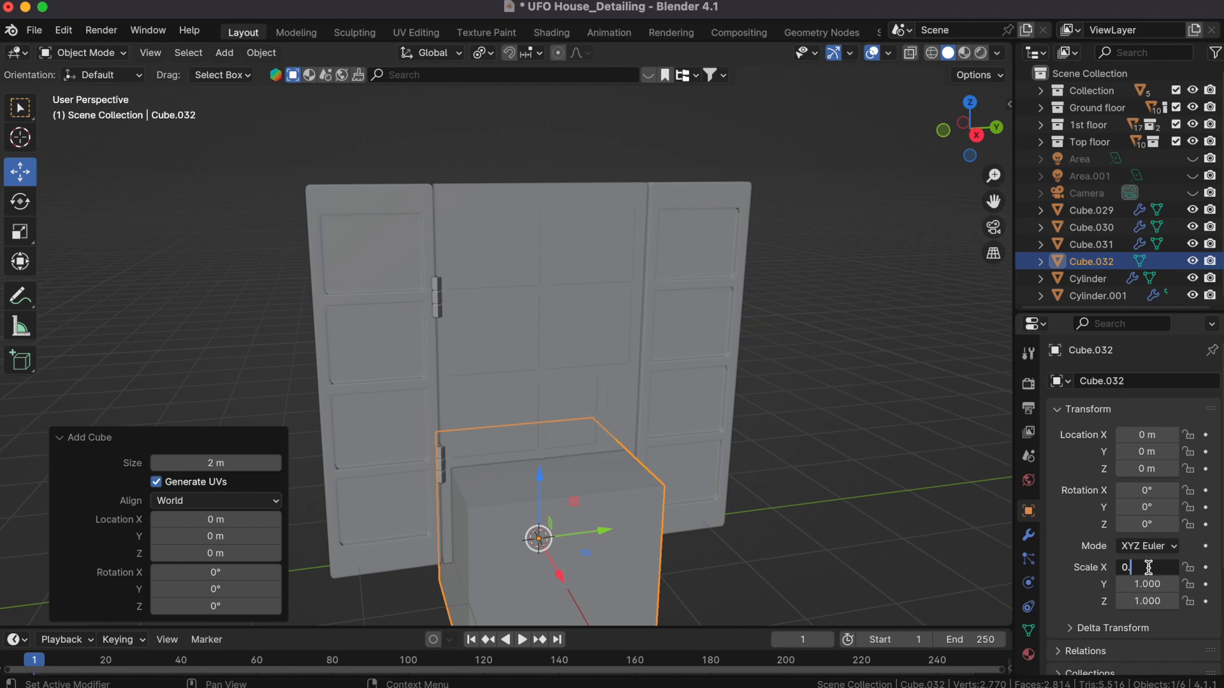
pyautogui.write('0.2')
pyautogui.press('Return')
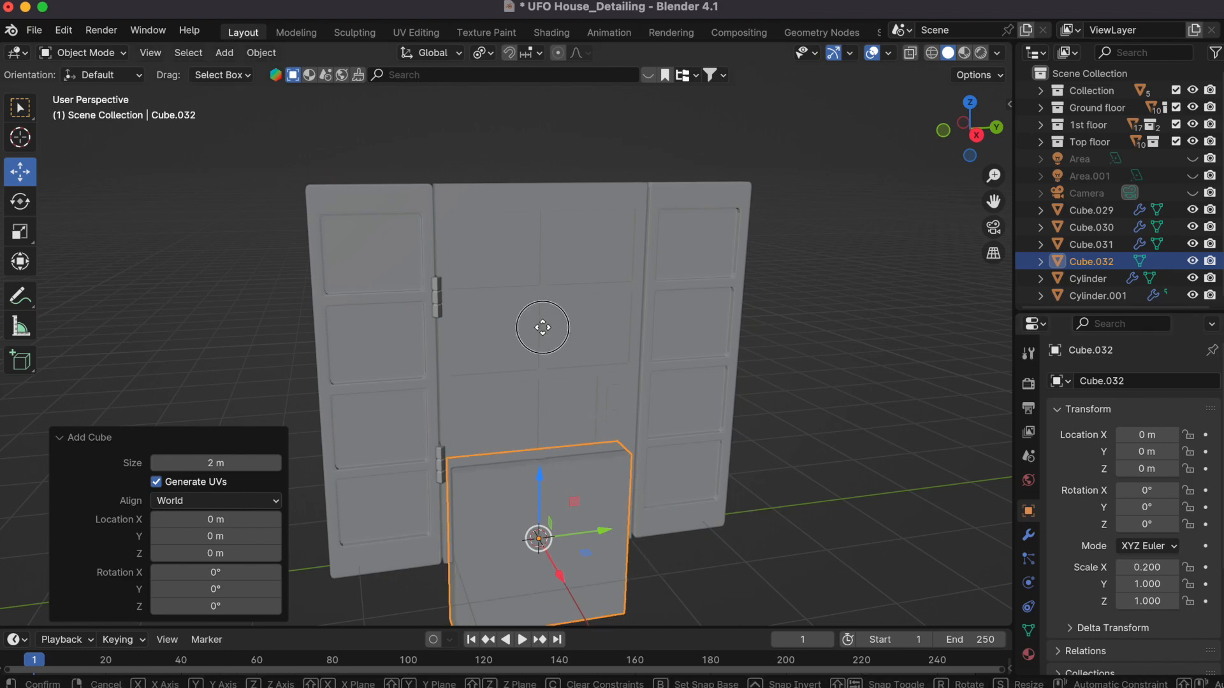
# Step: Raise the cube about 2.09 m along Z and scale it by 2.568 along Y, wider than the door assembly
pyautogui.moveTo(543, 479); pyautogui.dragTo(585, 295)
pyautogui.press('s')
pyautogui.press('y')
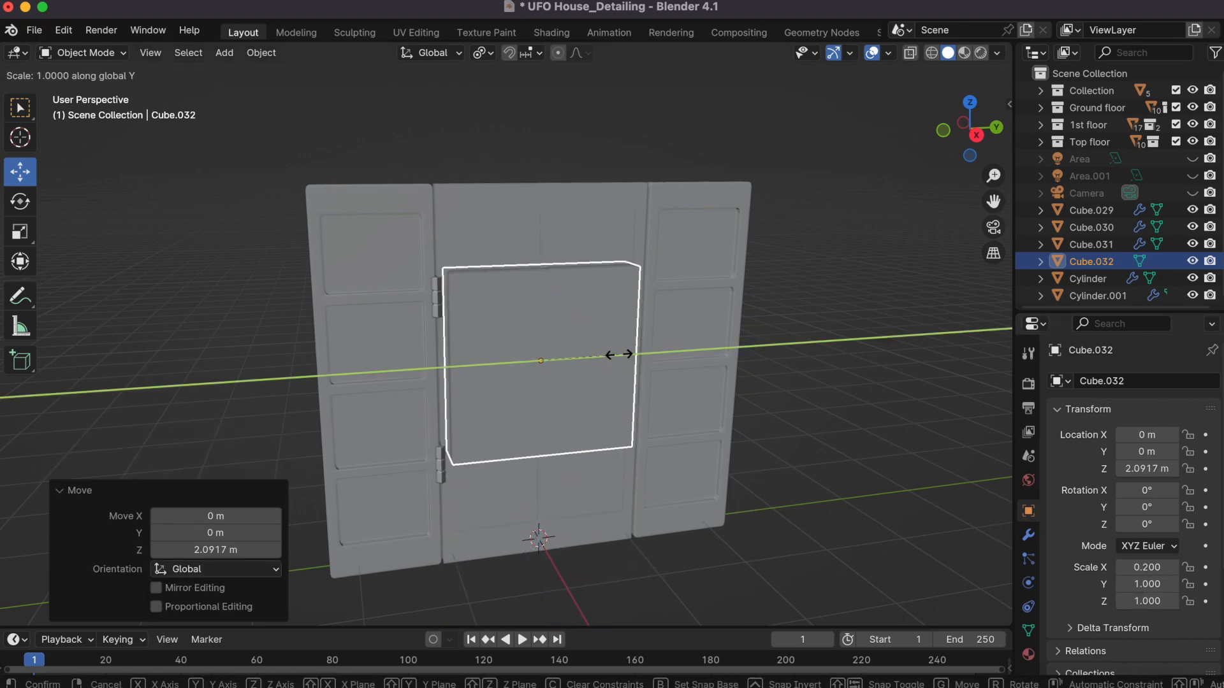
pyautogui.click(741, 350)
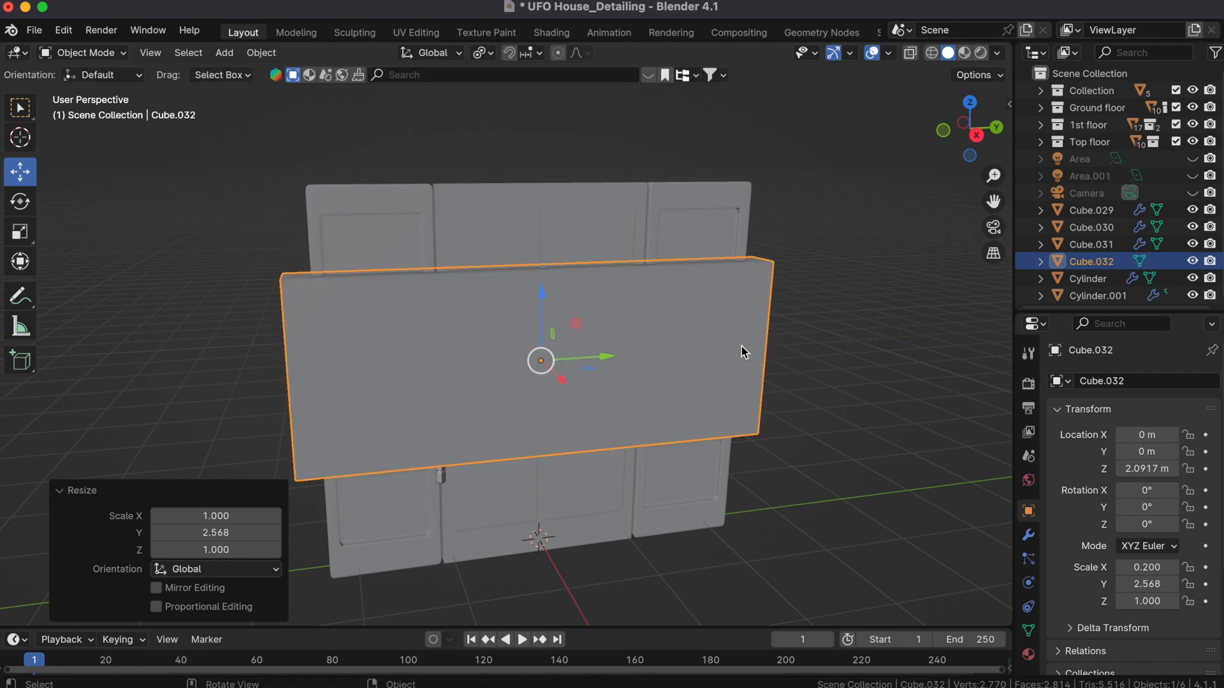
# Step: Raise the block about 2.02 m along Z above the door and flatten it into a beam along Z
pyautogui.moveTo(543, 295); pyautogui.dragTo(541, 165)
pyautogui.press('s')
pyautogui.press('z')
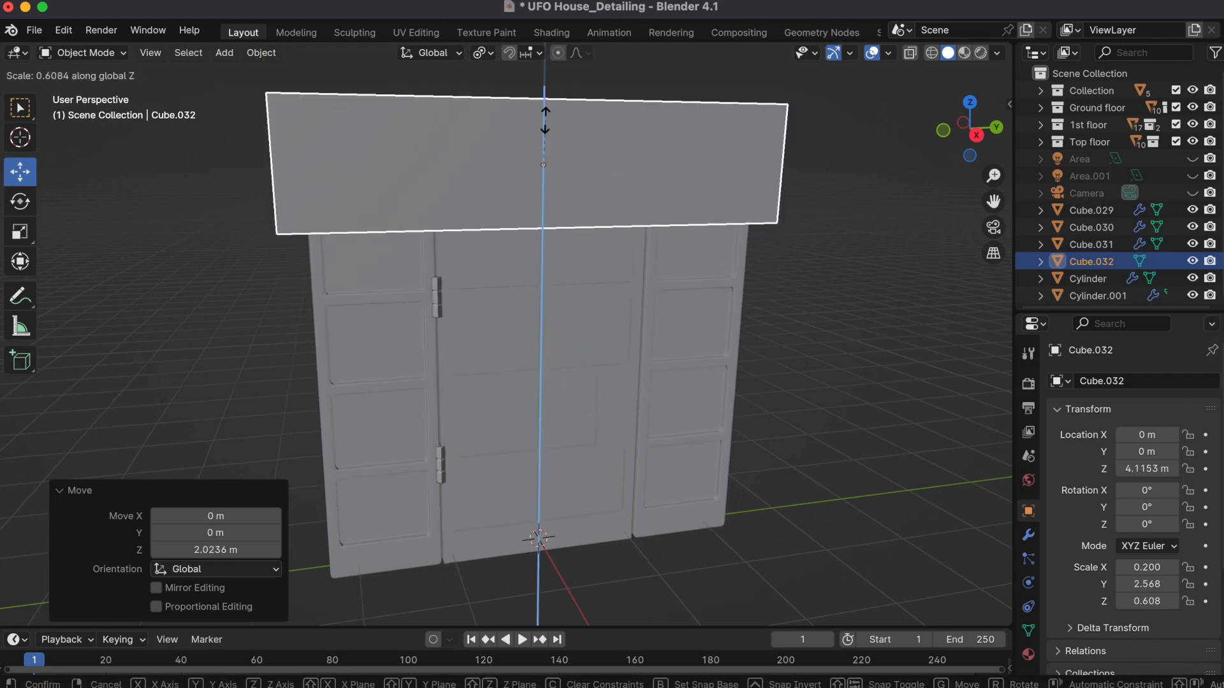
pyautogui.click(549, 161)
# Step: Lower the beam onto the top of the door at Z 4.0724 m and scale it by 0.683 along X
pyautogui.moveTo(547, 93); pyautogui.dragTo(515, 104)
pyautogui.press('KP_1')
pyautogui.press('s')
pyautogui.press('x')
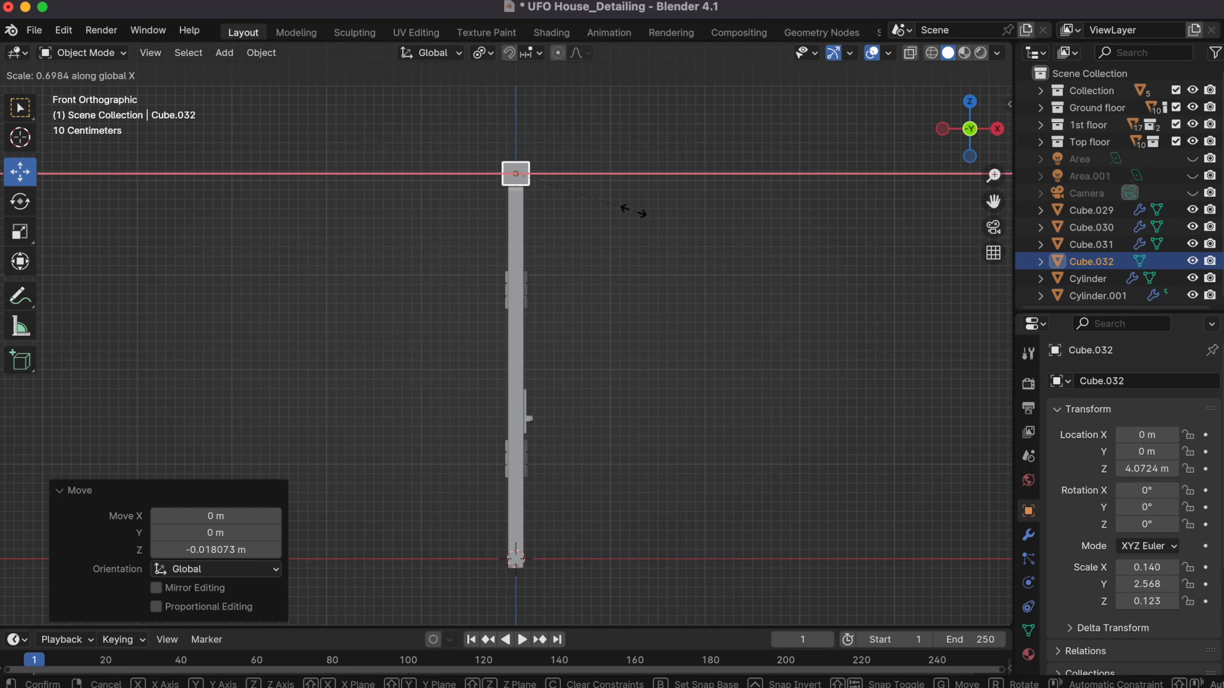
pyautogui.click(629, 209)
pyautogui.press('KP_3')
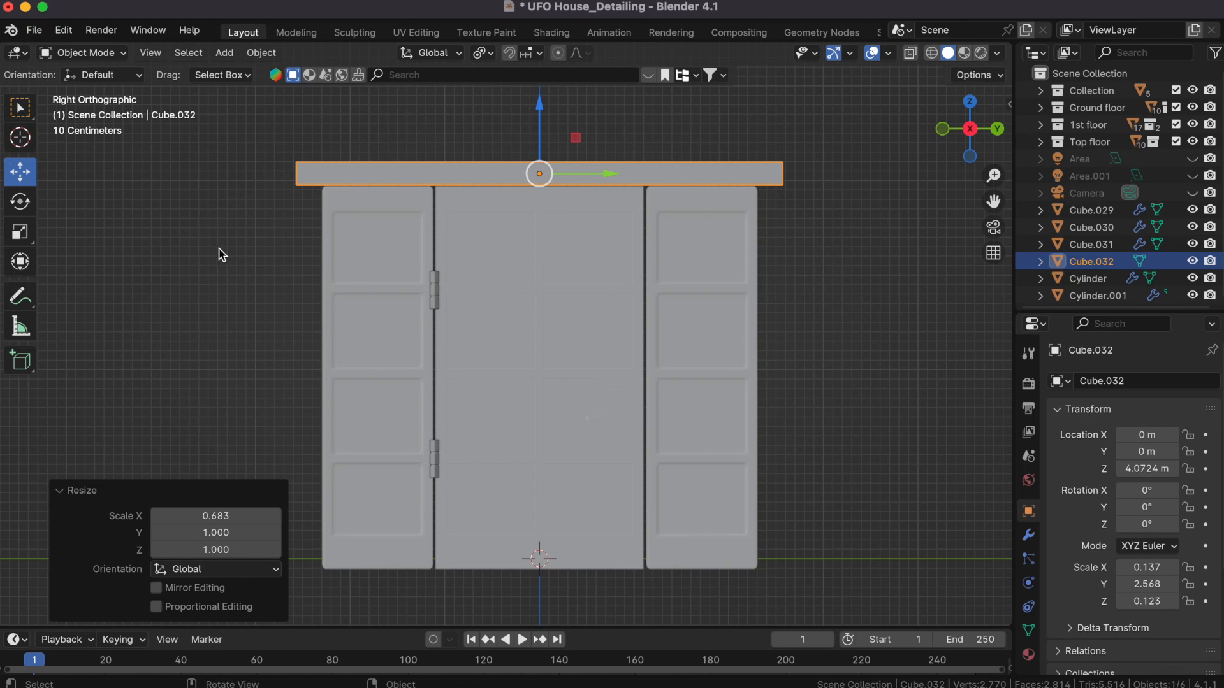
# Step: Add four evenly spaced loop cuts across the length of the top beam
pyautogui.press('Tab')
pyautogui.click(21, 484)
pyautogui.click(501, 175)
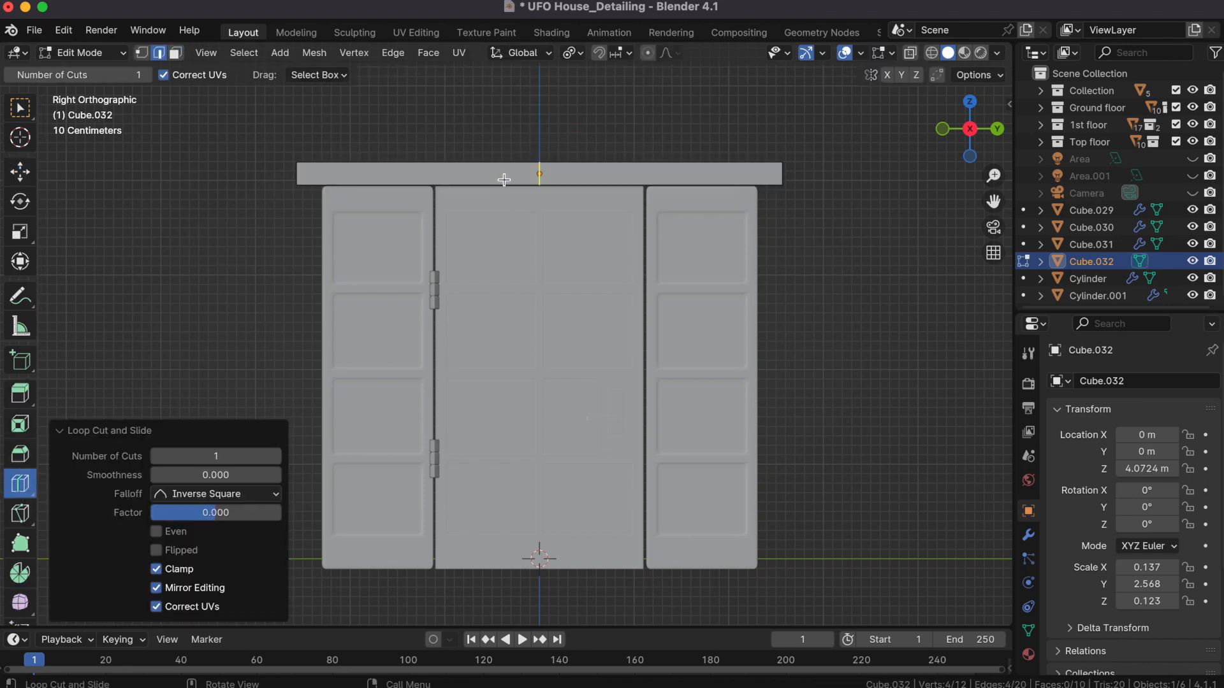
pyautogui.click(276, 457)
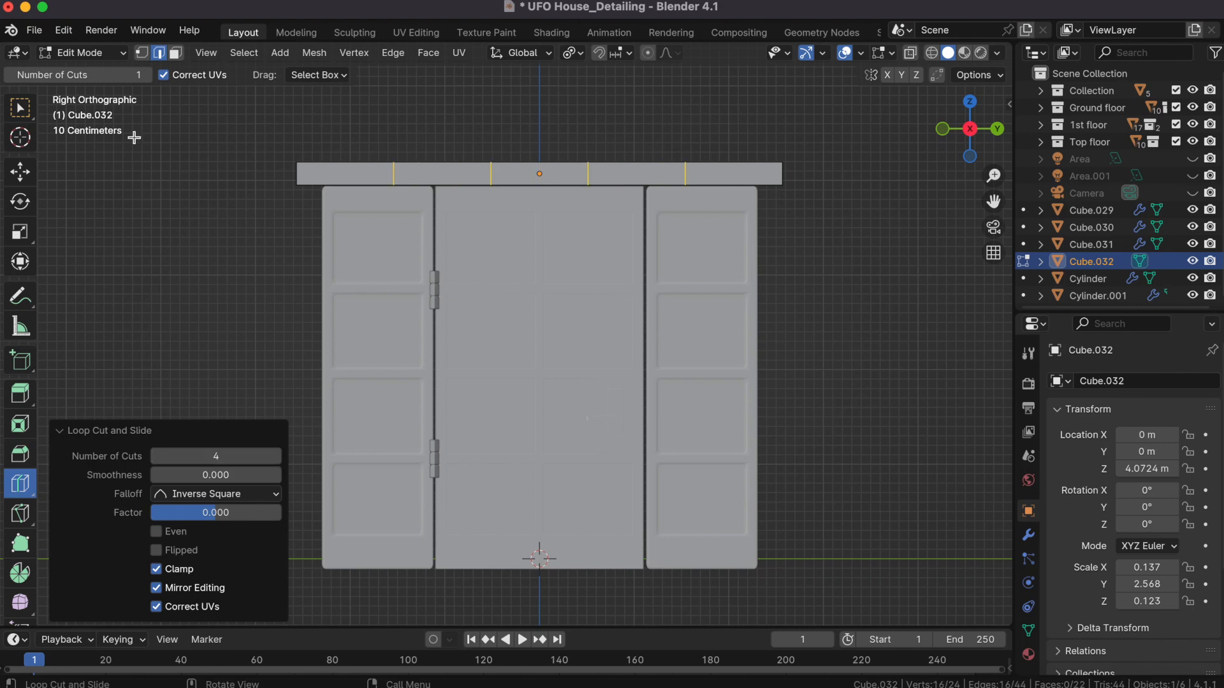
pyautogui.click(20, 171)
pyautogui.click(440, 164)
pyautogui.click(594, 173)
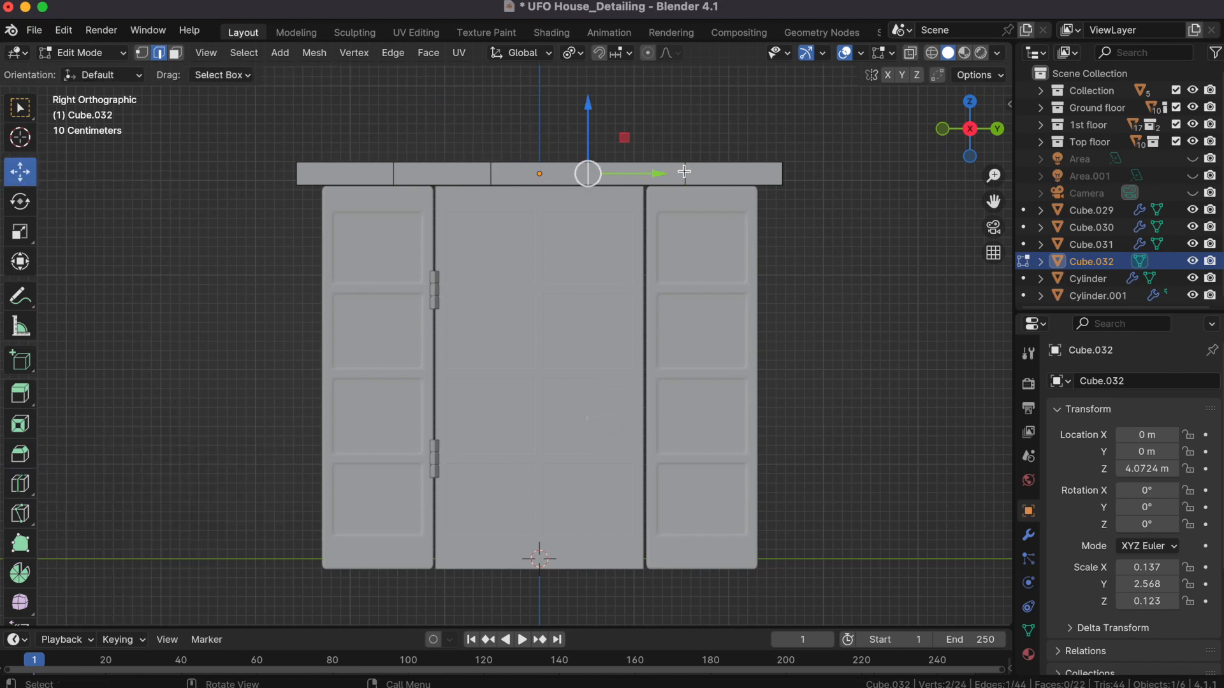
# Step: Find the mesh mirroring option and turn it on for the Y axis
pyautogui.click(676, 56)
pyautogui.click(629, 55)
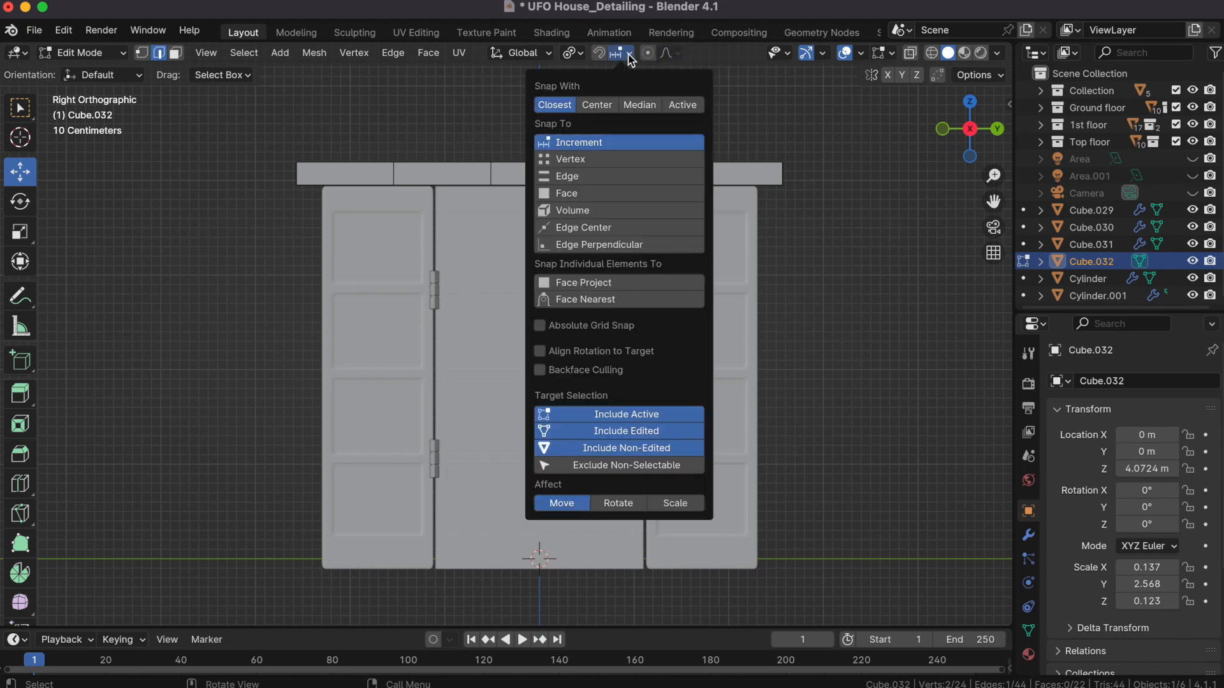
pyautogui.click(573, 54)
pyautogui.click(583, 56)
pyautogui.click(823, 54)
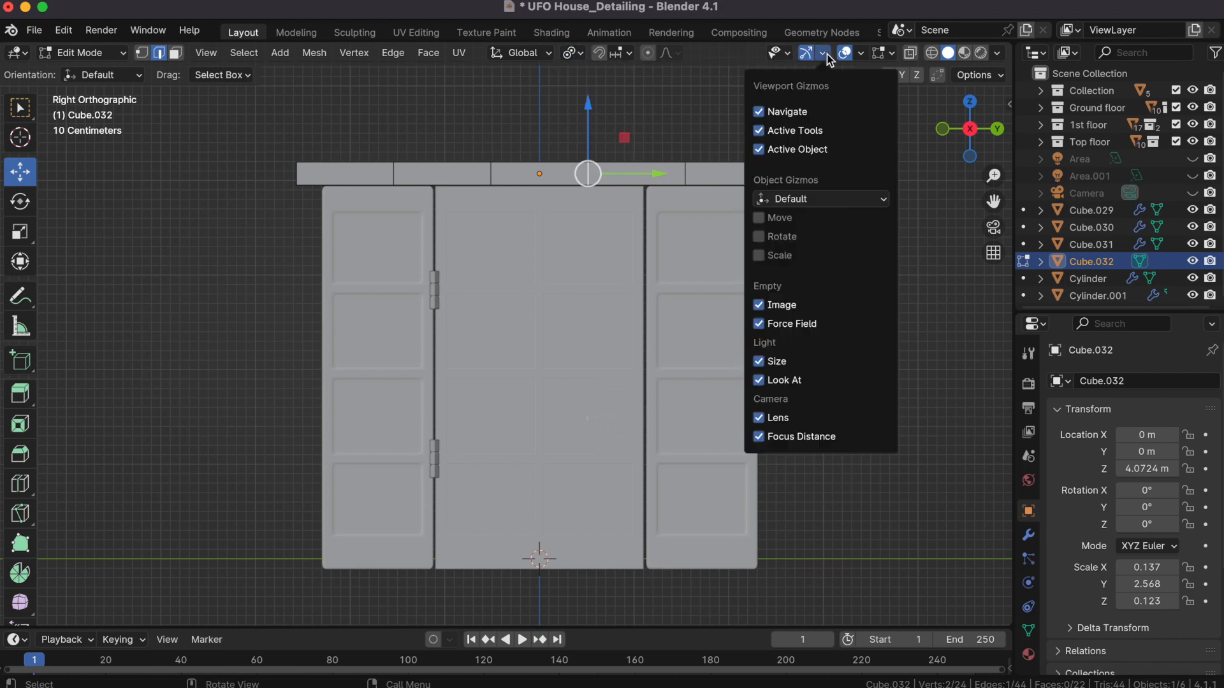
pyautogui.click(890, 54)
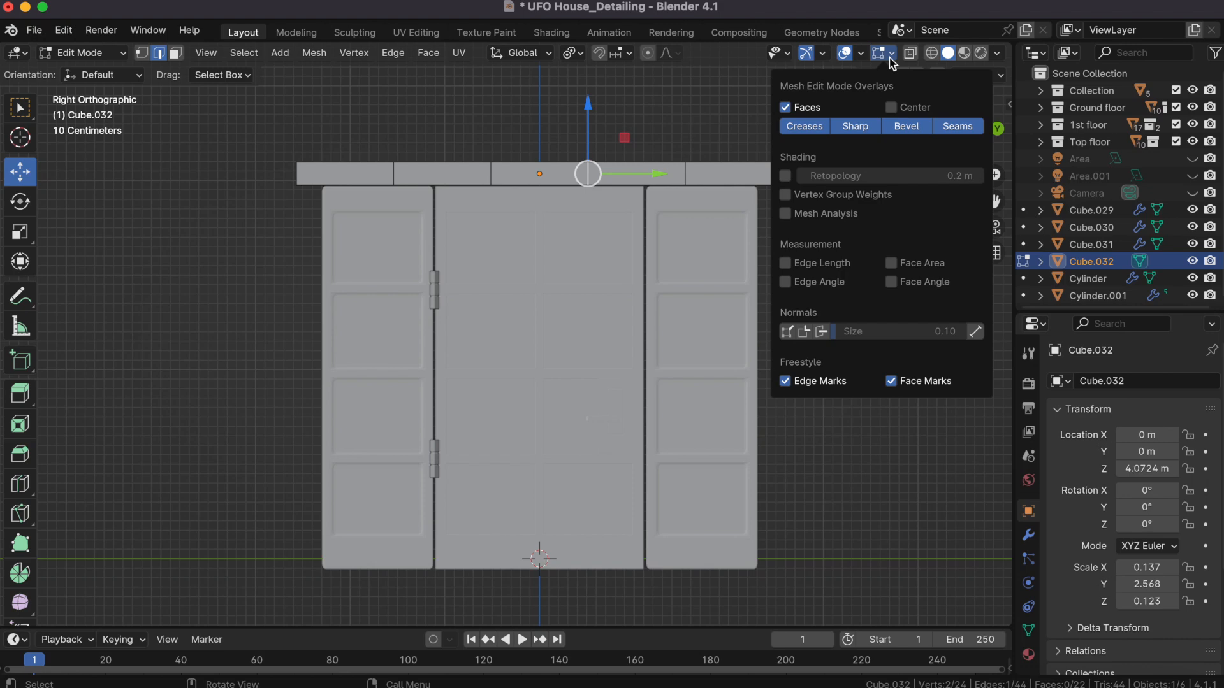
pyautogui.click(889, 56)
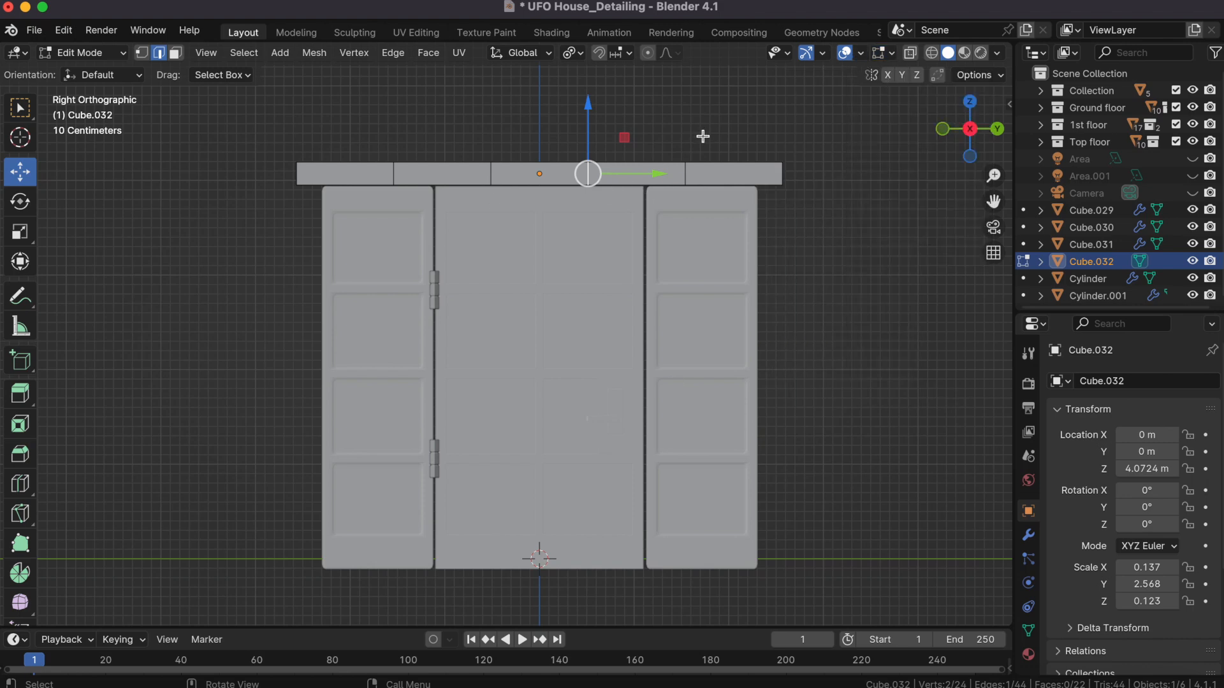
pyautogui.click(906, 77)
# Step: Select the beam's two loops on the positive Y side with X-ray on and move them about 0.605 m along Y
pyautogui.click(143, 55)
pyautogui.click(911, 55)
pyautogui.moveTo(690, 154); pyautogui.dragTo(568, 201)
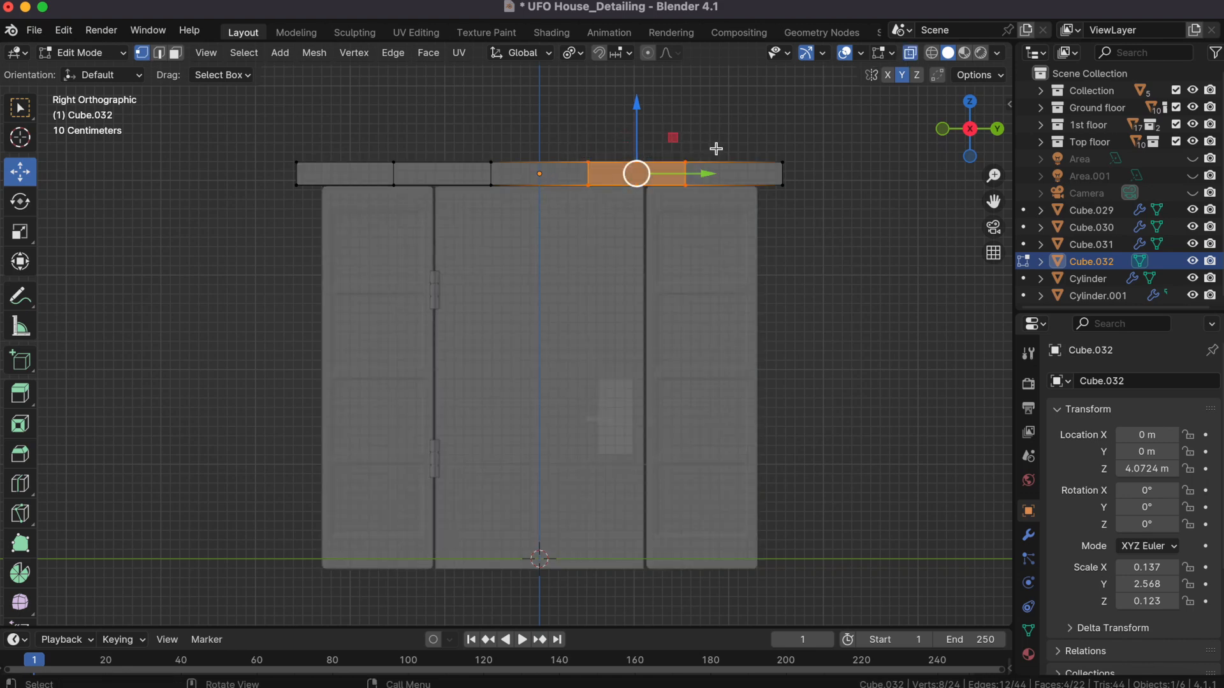
pyautogui.moveTo(724, 123); pyautogui.dragTo(556, 205)
pyautogui.moveTo(710, 176); pyautogui.dragTo(724, 176)
pyautogui.hotkey('ctrl', 'z')
pyautogui.moveTo(741, 128); pyautogui.dragTo(592, 200)
pyautogui.moveTo(708, 173); pyautogui.dragTo(765, 179)
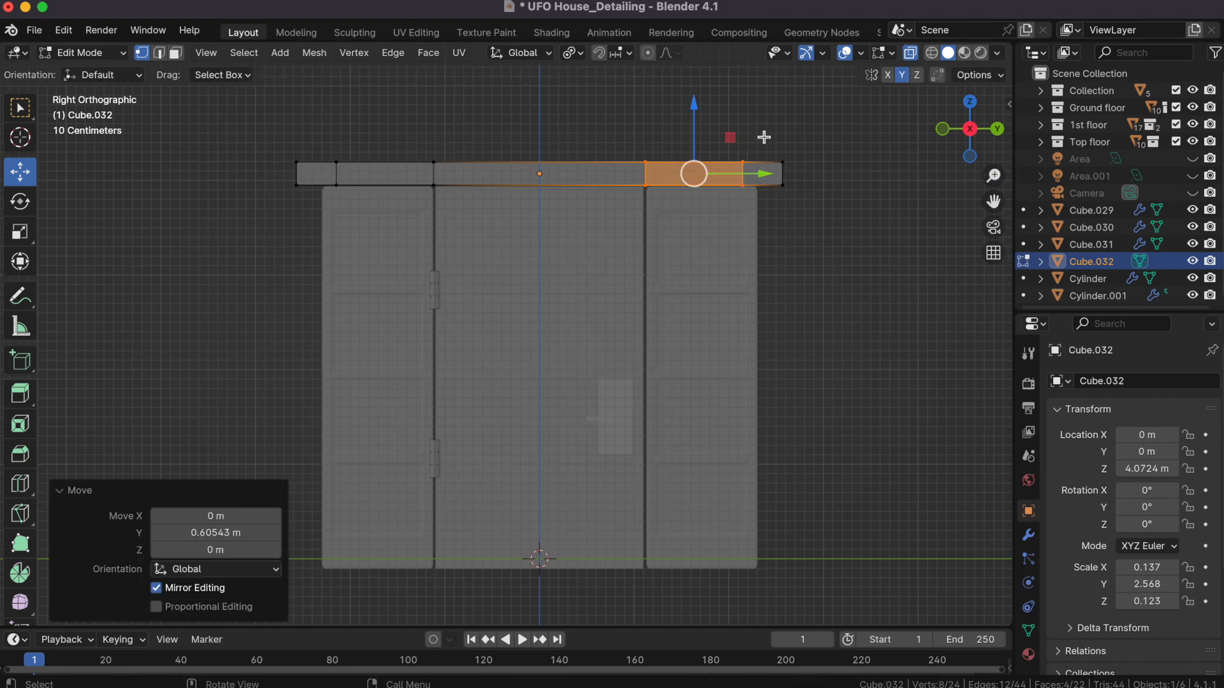
# Step: Undo the loop move and the loop cuts on the beam, and turn X-ray off
pyautogui.hotkey('ctrl', 'z')
pyautogui.hotkey('alt', 'z')
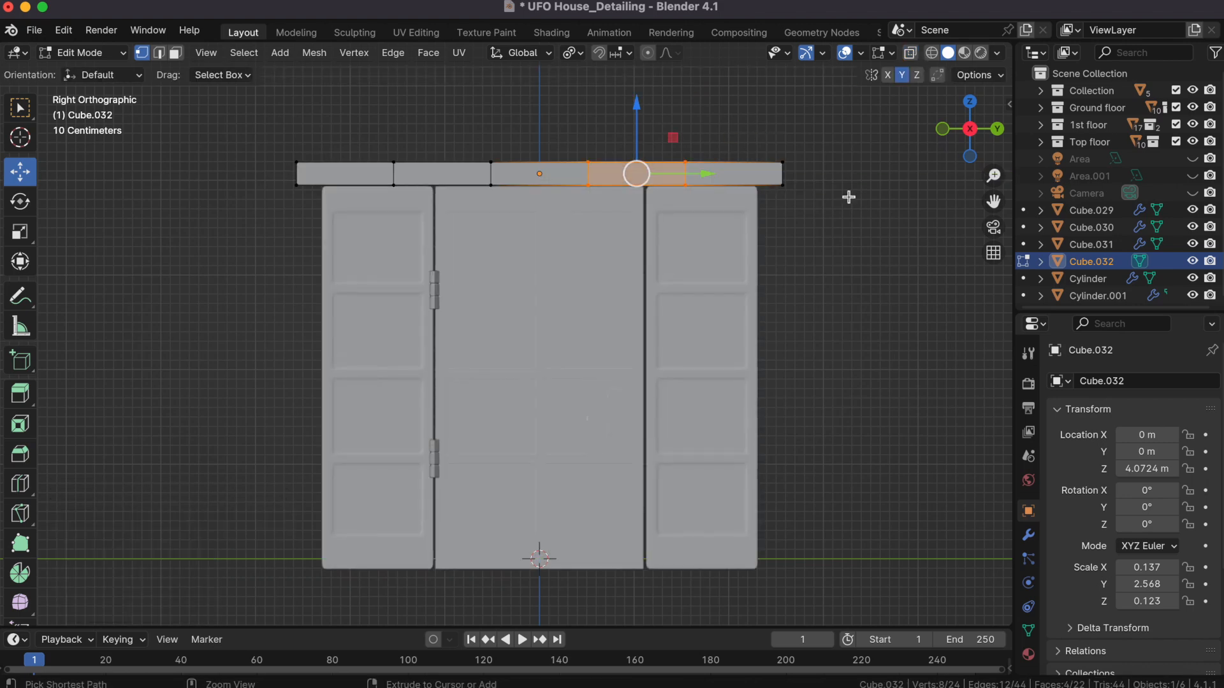
pyautogui.hotkey('ctrl', 'z')
pyautogui.hotkey('ctrl', 'z')
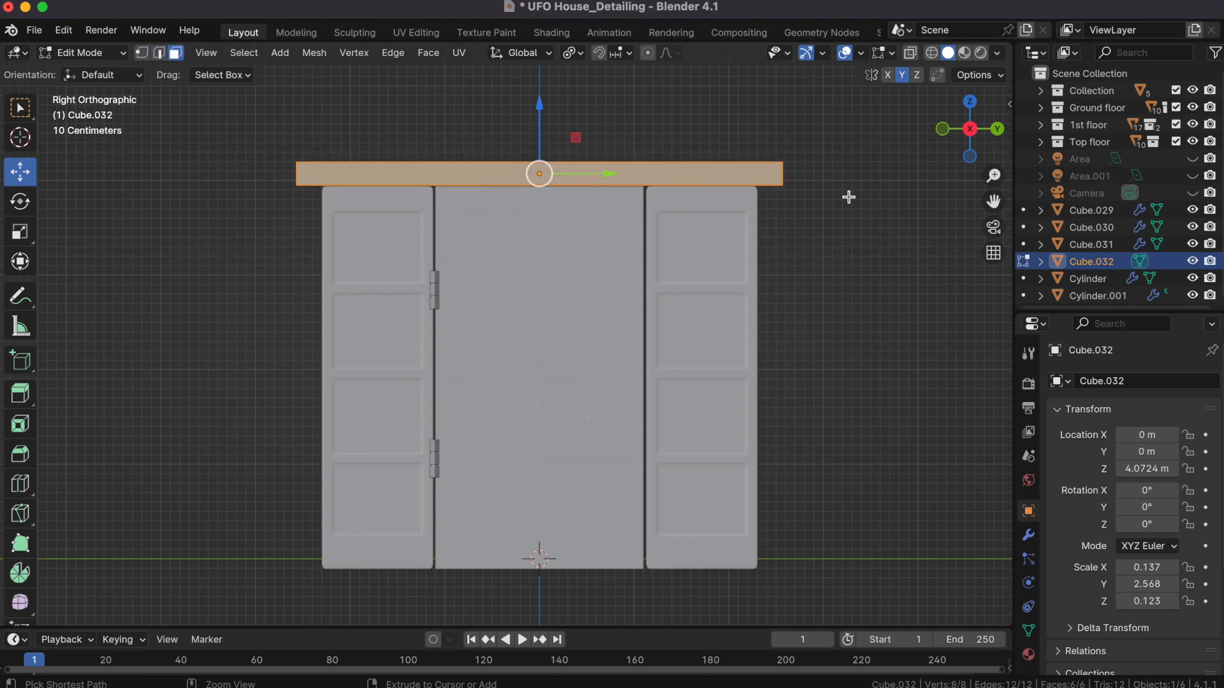
# Step: Add six evenly spaced loop cuts across the length of the top beam
pyautogui.click(176, 301)
pyautogui.click(472, 163)
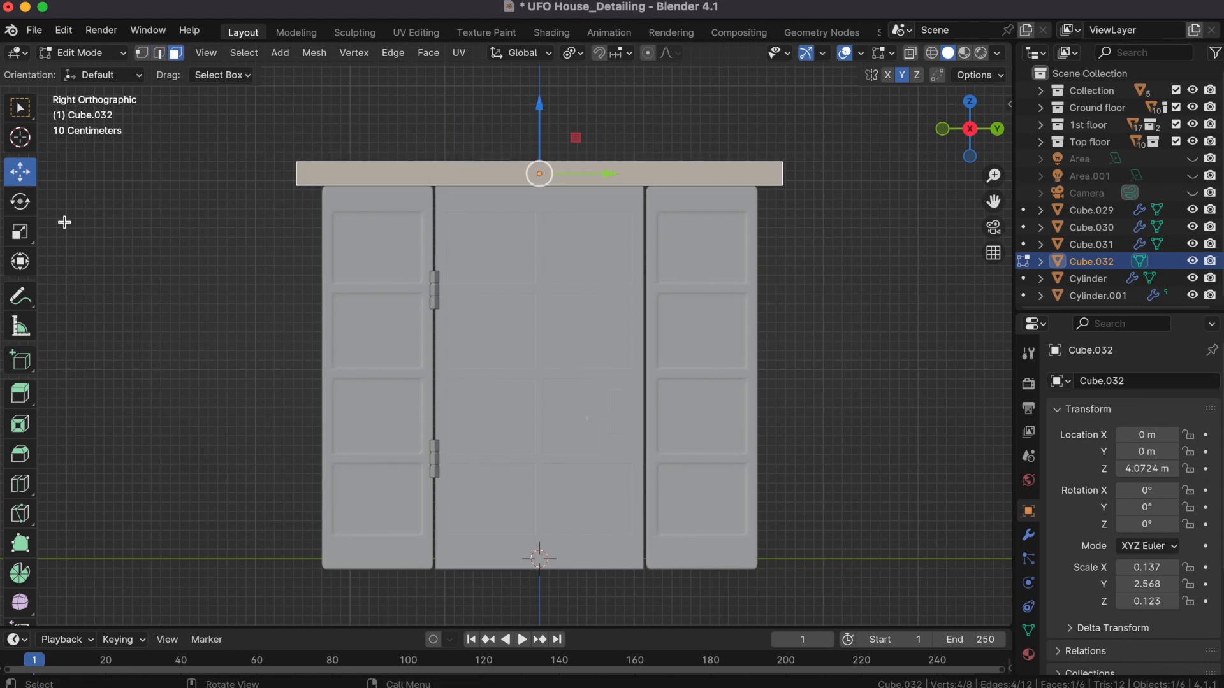
pyautogui.click(20, 484)
pyautogui.click(560, 168)
pyautogui.click(276, 457)
pyautogui.click(276, 457)
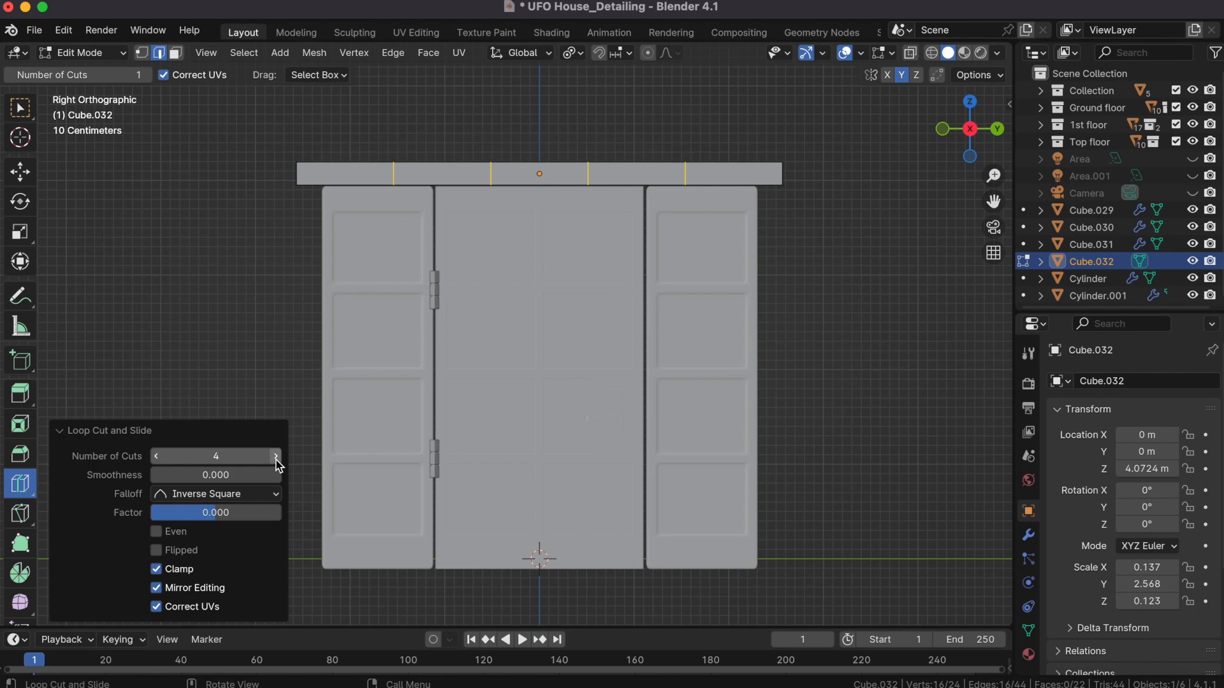
# Step: Move the loops on the beam's positive Y half outward along Y, aligning the outermost with the side panel's outer edge
pyautogui.click(141, 53)
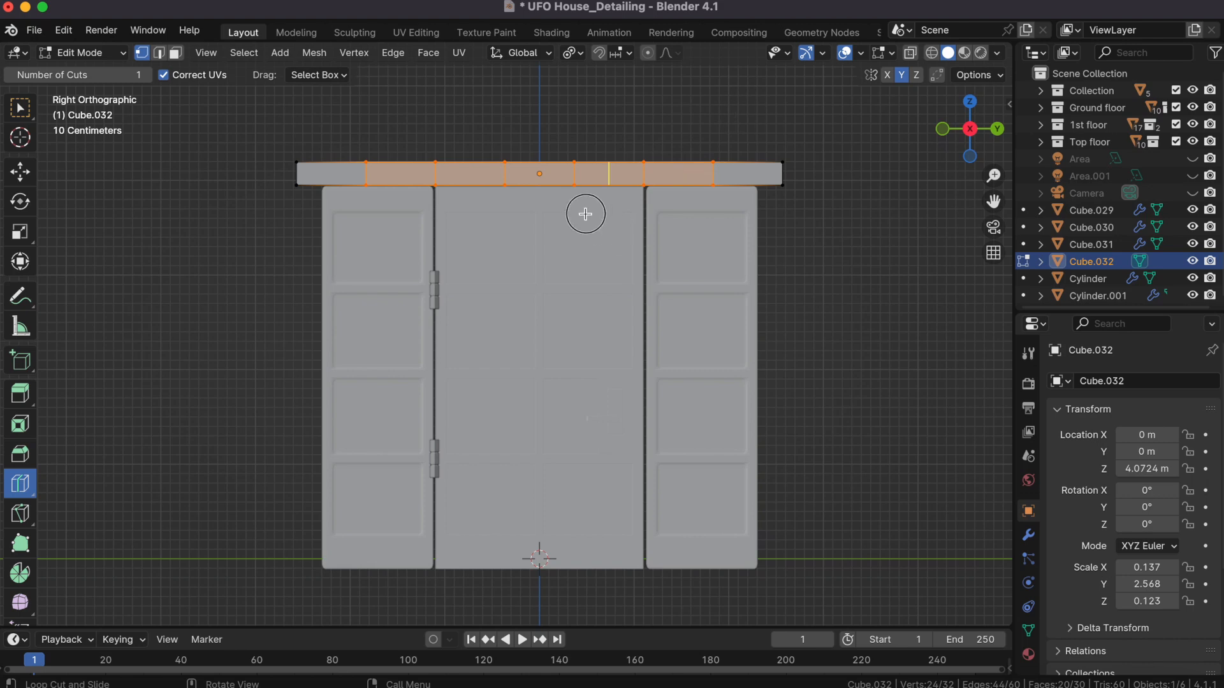
pyautogui.click(19, 171)
pyautogui.moveTo(743, 120); pyautogui.dragTo(567, 238)
pyautogui.moveTo(718, 176); pyautogui.dragTo(769, 181)
# Step: Bring the two loops near the door's edge together along Y and shift them about 0.063 m along negative Y over the gap
pyautogui.moveTo(593, 127); pyautogui.dragTo(716, 174)
pyautogui.press('s')
pyautogui.press('y')
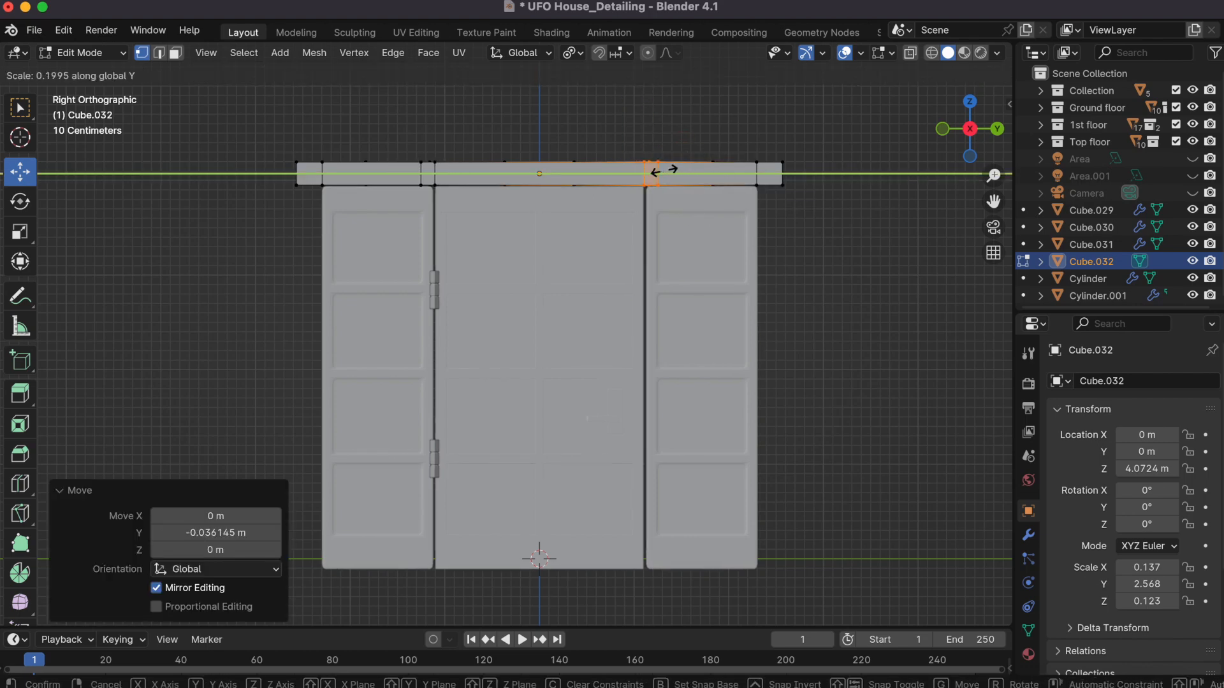
pyautogui.click(649, 172)
pyautogui.moveTo(718, 173); pyautogui.dragTo(711, 175)
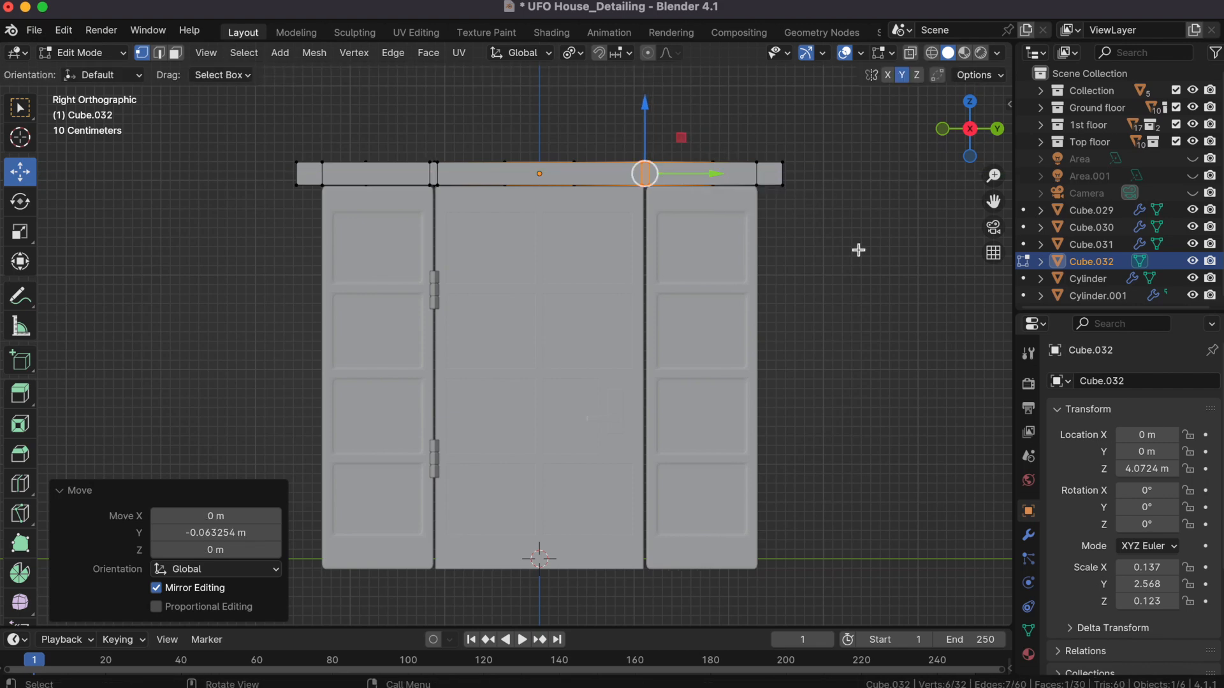
pyautogui.click(175, 53)
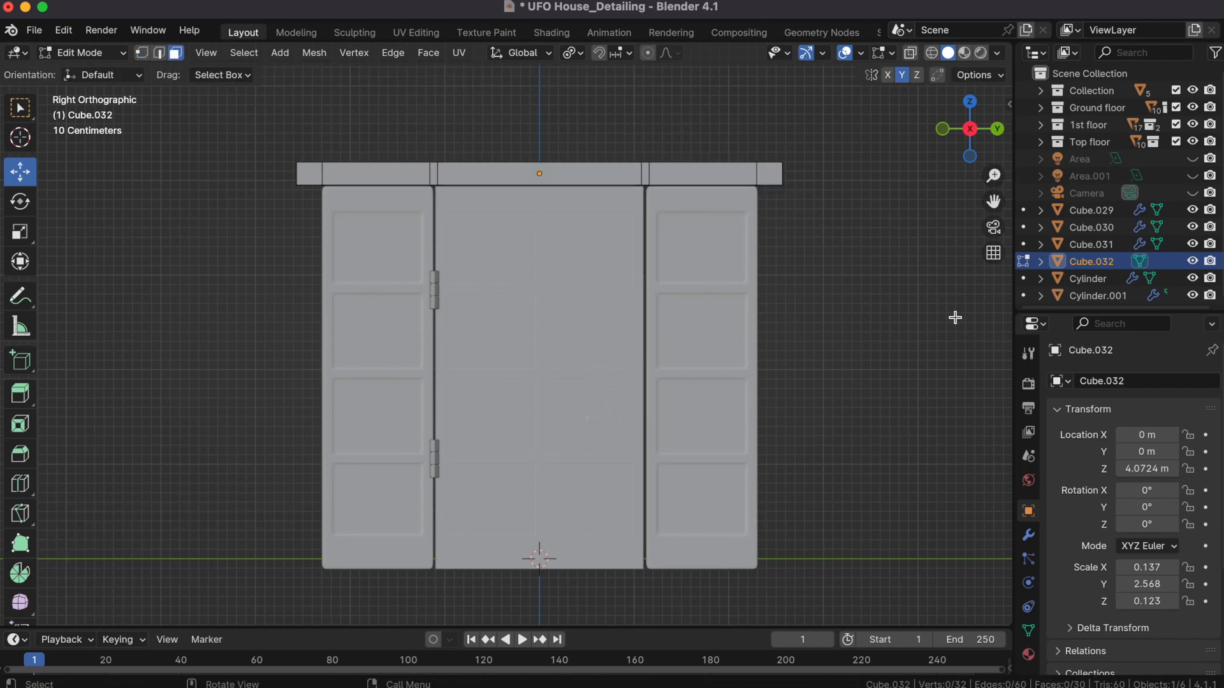
pyautogui.hscroll(-5, 906, 337)
pyautogui.hscroll(4, 906, 336)
pyautogui.hscroll(-2, 906, 336)
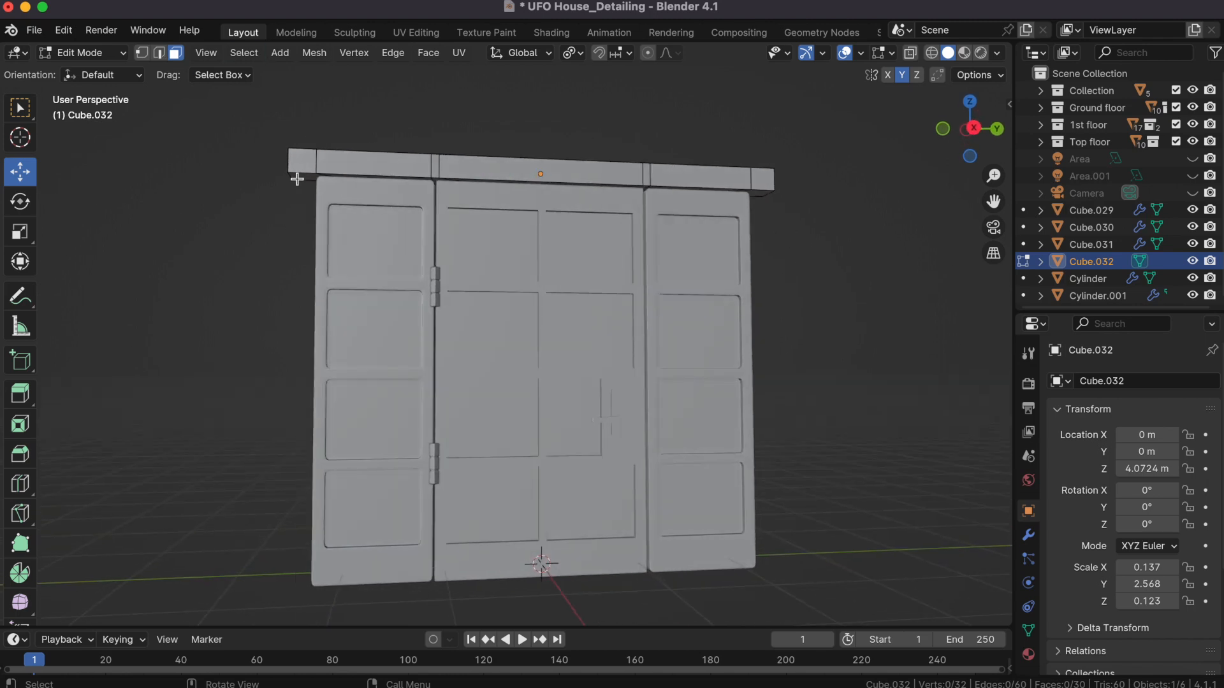
pyautogui.click(973, 128)
pyautogui.click(910, 53)
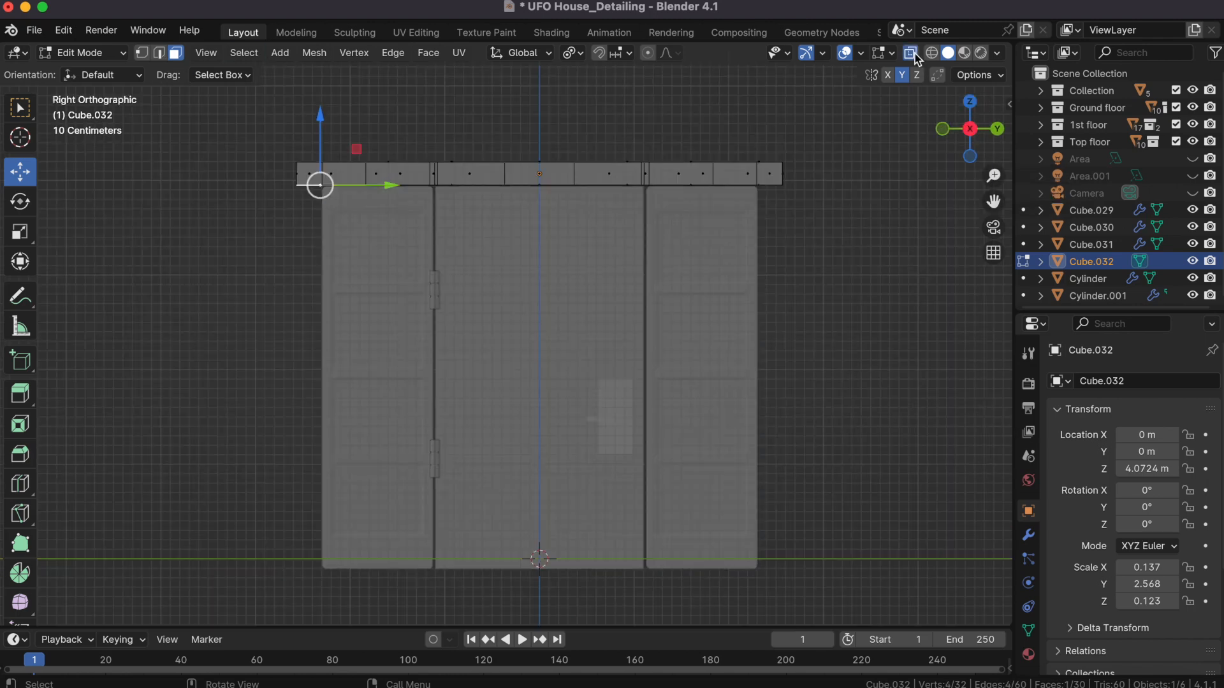
pyautogui.moveTo(883, 216); pyautogui.dragTo(831, 180)
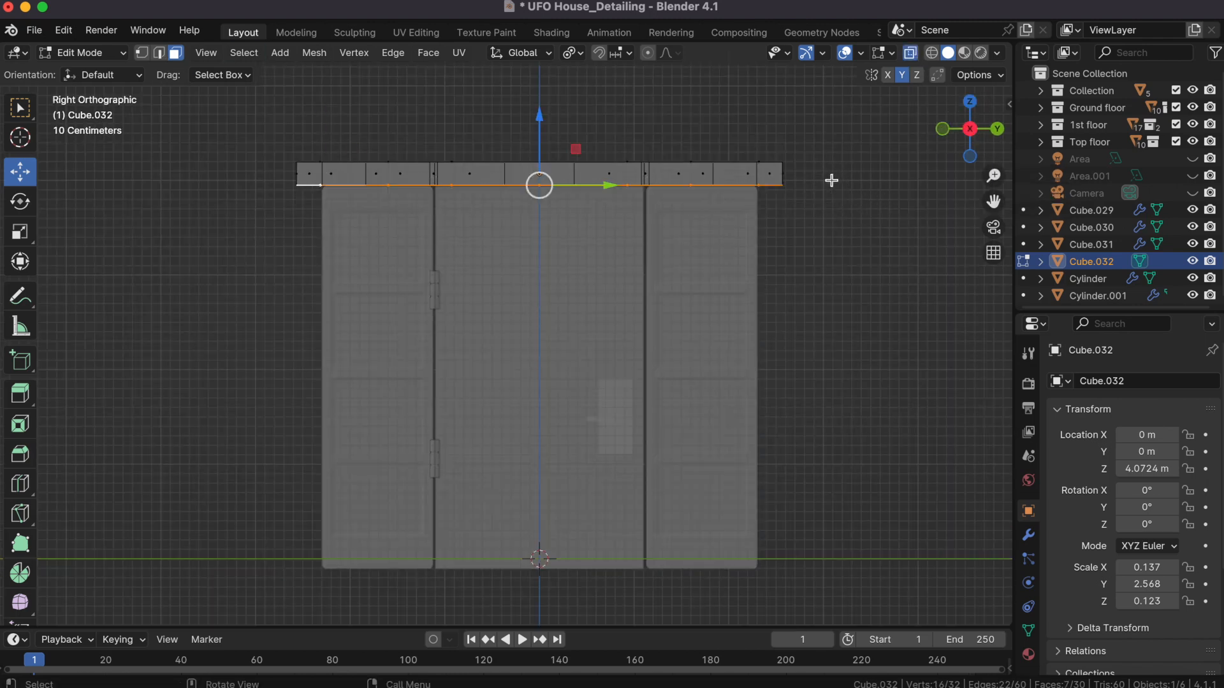
pyautogui.click(915, 53)
pyautogui.moveTo(824, 284); pyautogui.dragTo(503, 239, button='middle')
pyautogui.click(982, 130)
# Step: Undo the loop adjustments on the top beam back to the six evenly spaced loop cuts
pyautogui.hotkey('ctrl', 'z')
pyautogui.hotkey('ctrl', 'z')
pyautogui.hotkey('ctrl', 'z')
pyautogui.hotkey('ctrl', 'z')
pyautogui.hotkey('ctrl', 'z')
pyautogui.hotkey('ctrl', 'z')
pyautogui.hotkey('ctrl', 'z')
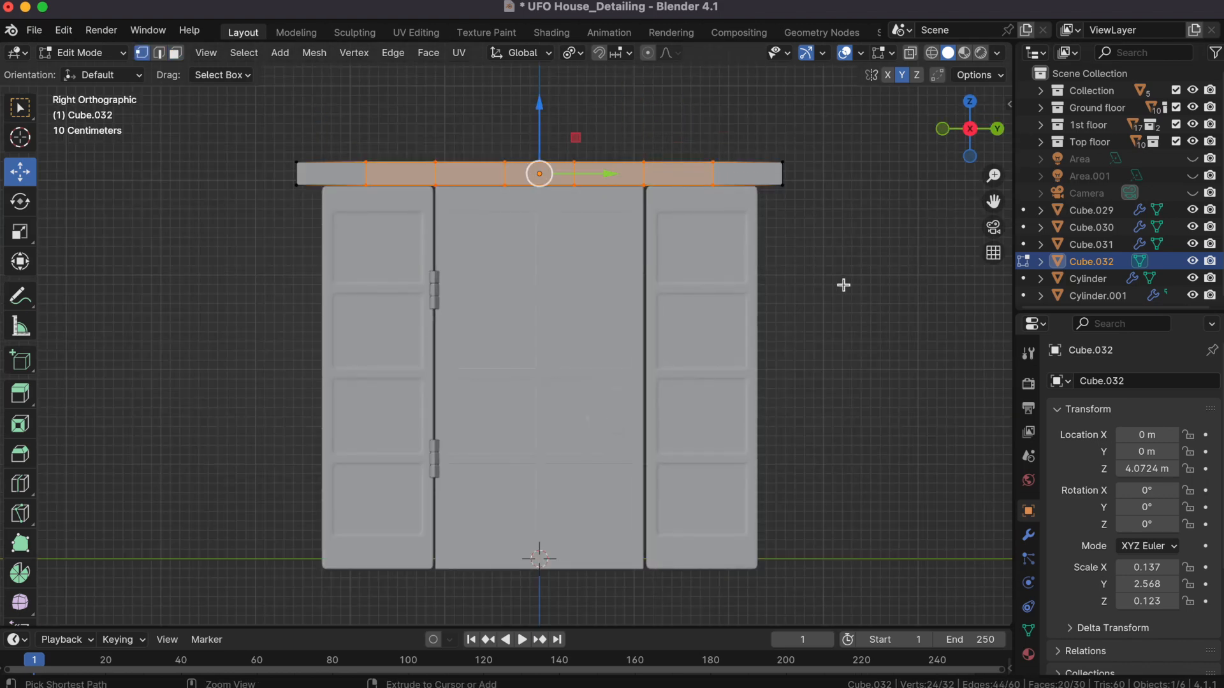
# Step: With X-ray on, move the loops on the beam's positive Y half outward, aligning the outermost with the side panel's outer edge
pyautogui.click(910, 54)
pyautogui.click(730, 120)
pyautogui.moveTo(553, 120); pyautogui.dragTo(731, 219)
pyautogui.moveTo(718, 174); pyautogui.dragTo(761, 173)
# Step: Shift the two loops near the door's edge about 0.081 m along negative Y, scale them to 0.146 along Y, then narrow them further
pyautogui.moveTo(713, 129); pyautogui.dragTo(574, 214)
pyautogui.moveTo(723, 174); pyautogui.dragTo(711, 173)
pyautogui.press('s')
pyautogui.press('y')
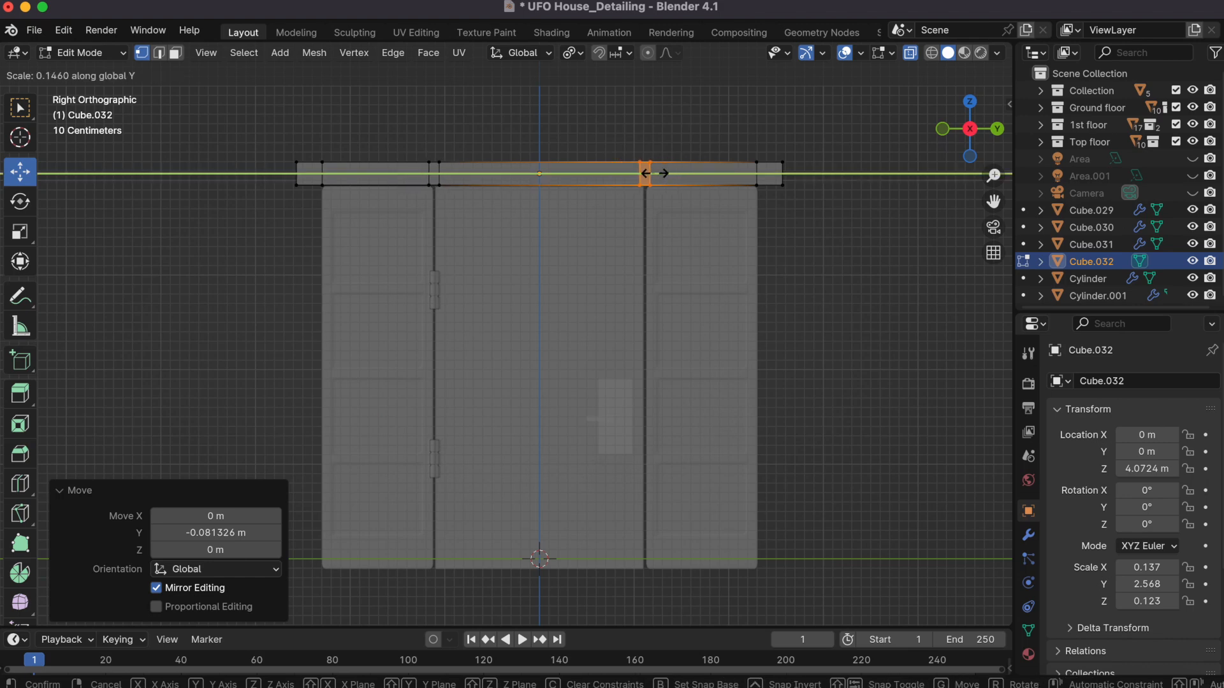
pyautogui.click(646, 173)
pyautogui.press('s')
pyautogui.press('y')
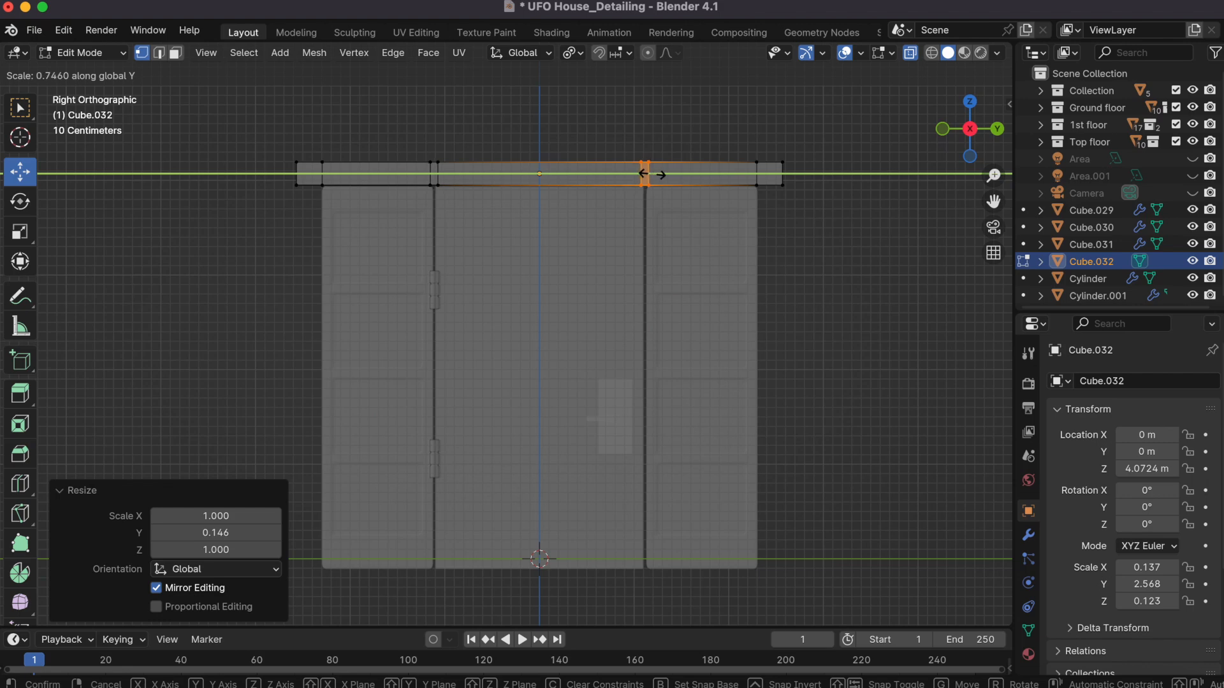
pyautogui.click(652, 173)
# Step: Select only the beam's four underside faces above the post positions, leaving out the spans over the door and side panels
pyautogui.click(176, 54)
pyautogui.keyDown('alt'); pyautogui.click(813, 183); pyautogui.keyUp('alt')
pyautogui.press('c')
pyautogui.keyDown('shift'); pyautogui.moveTo(378, 203); pyautogui.dragTo(395, 180); pyautogui.keyUp('shift')
pyautogui.keyDown('shift'); pyautogui.moveTo(508, 223); pyautogui.dragTo(573, 179); pyautogui.keyUp('shift')
pyautogui.keyDown('ctrl'); pyautogui.moveTo(354, 207); pyautogui.dragTo(390, 183); pyautogui.keyUp('ctrl')
pyautogui.keyDown('ctrl'); pyautogui.moveTo(493, 218); pyautogui.dragTo(579, 190); pyautogui.keyUp('ctrl')
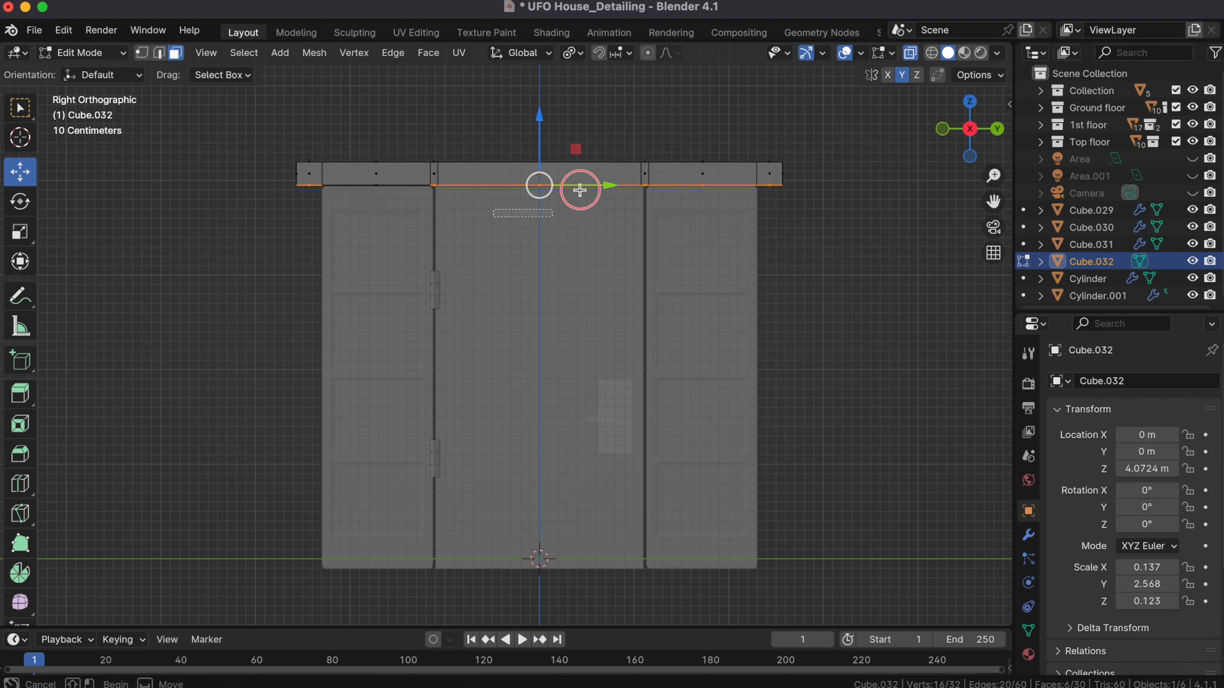
pyautogui.keyDown('ctrl'); pyautogui.click(715, 182); pyautogui.keyUp('ctrl')
# Step: Extrude the selected faces down along Z to the door's bottom edge as four posts, leave Edit Mode and turn X-ray off
pyautogui.press('e')
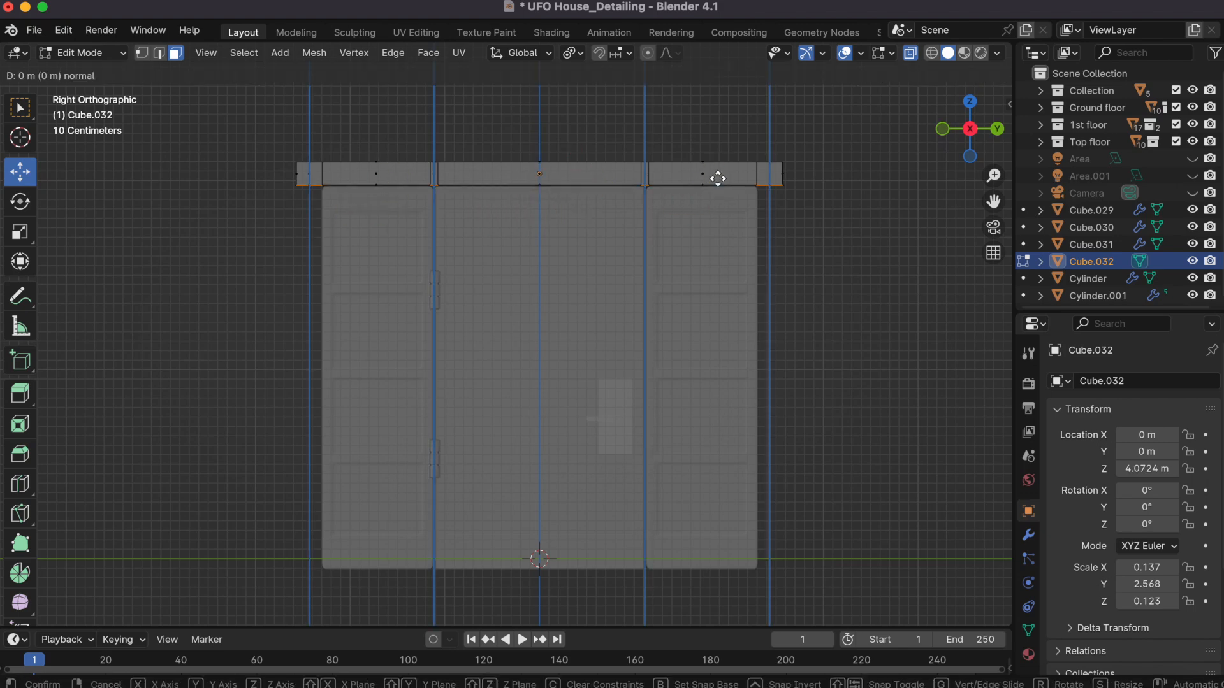
pyautogui.press('z')
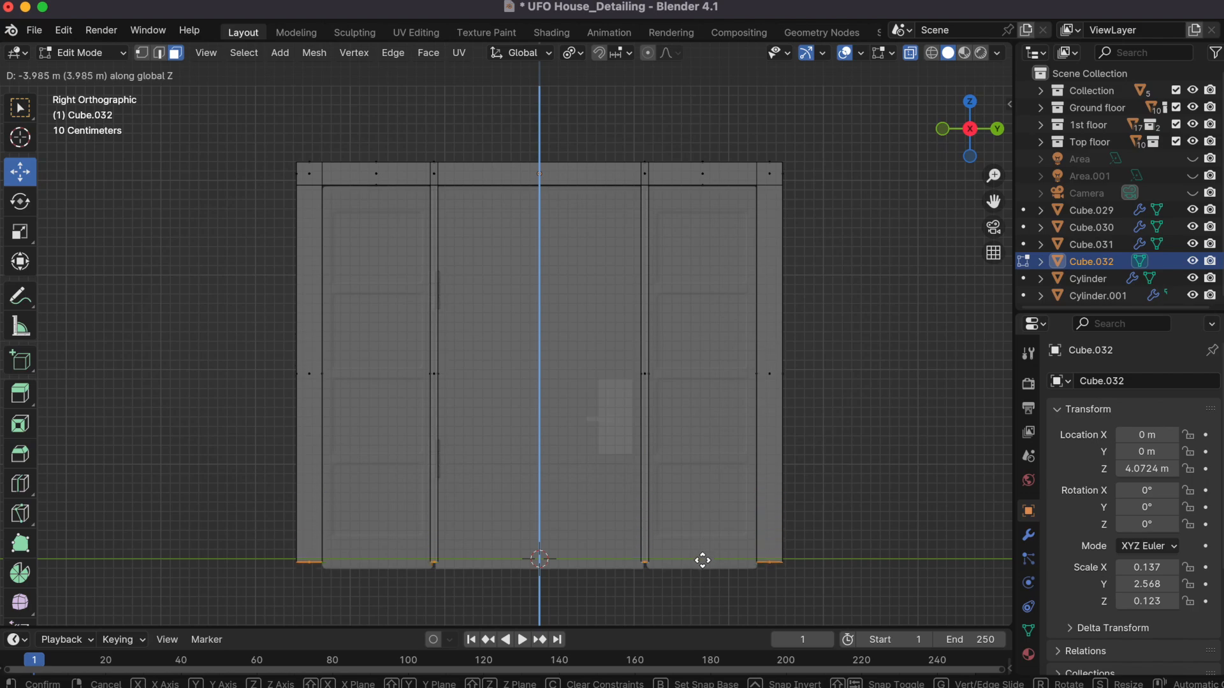
pyautogui.click(704, 562)
pyautogui.press('Tab')
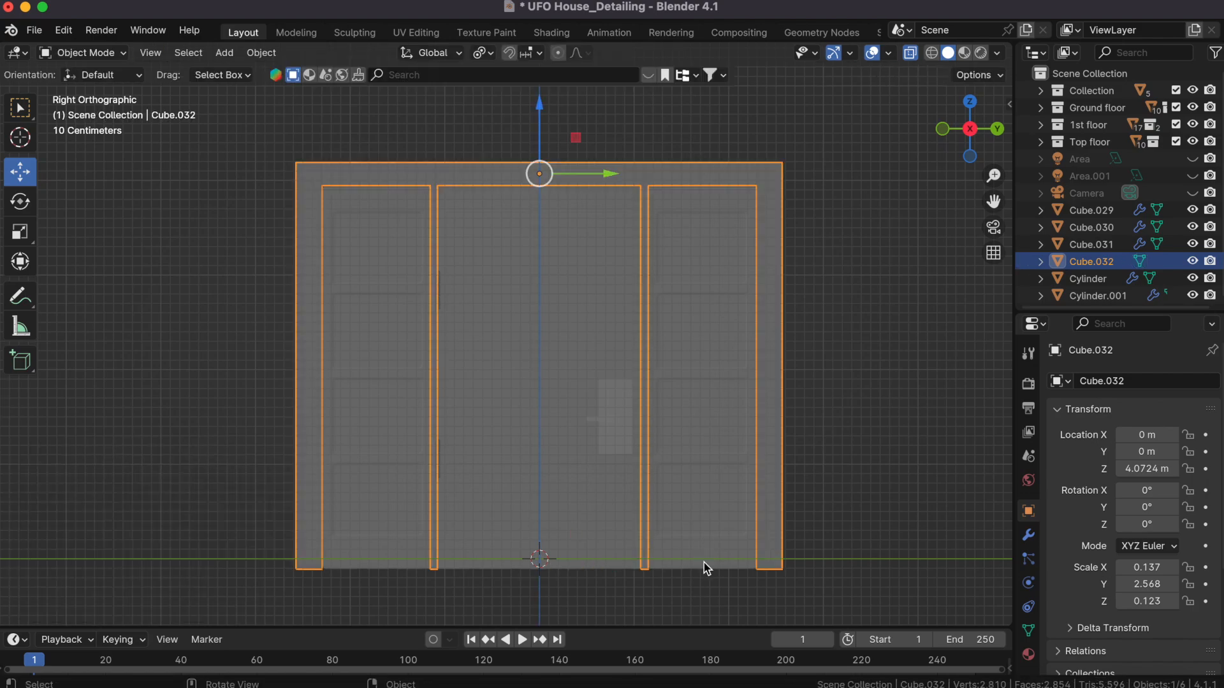
pyautogui.click(914, 58)
# Step: Examine the door frame and its posts from several angles, checking their depth against the door and side panels
pyautogui.hotkey('alt', 'a')
pyautogui.hscroll(10, 667, 316)
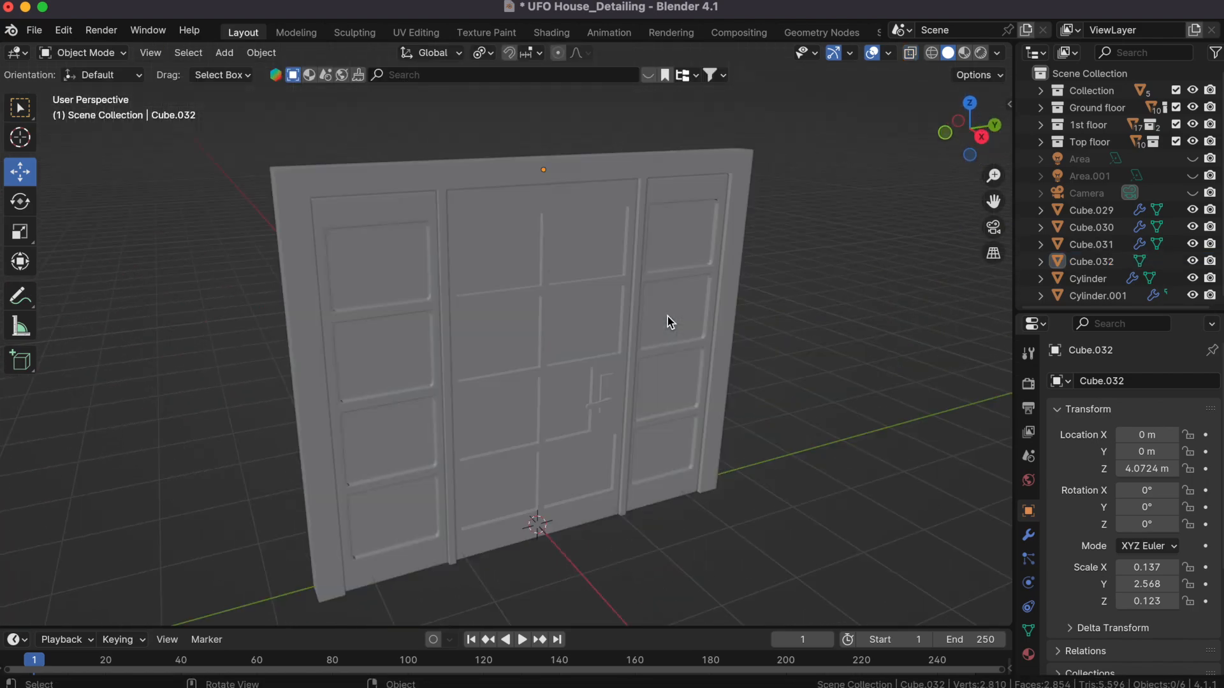
pyautogui.click(762, 338)
pyautogui.hscroll(-5, 763, 339)
pyautogui.hscroll(-10, 763, 339)
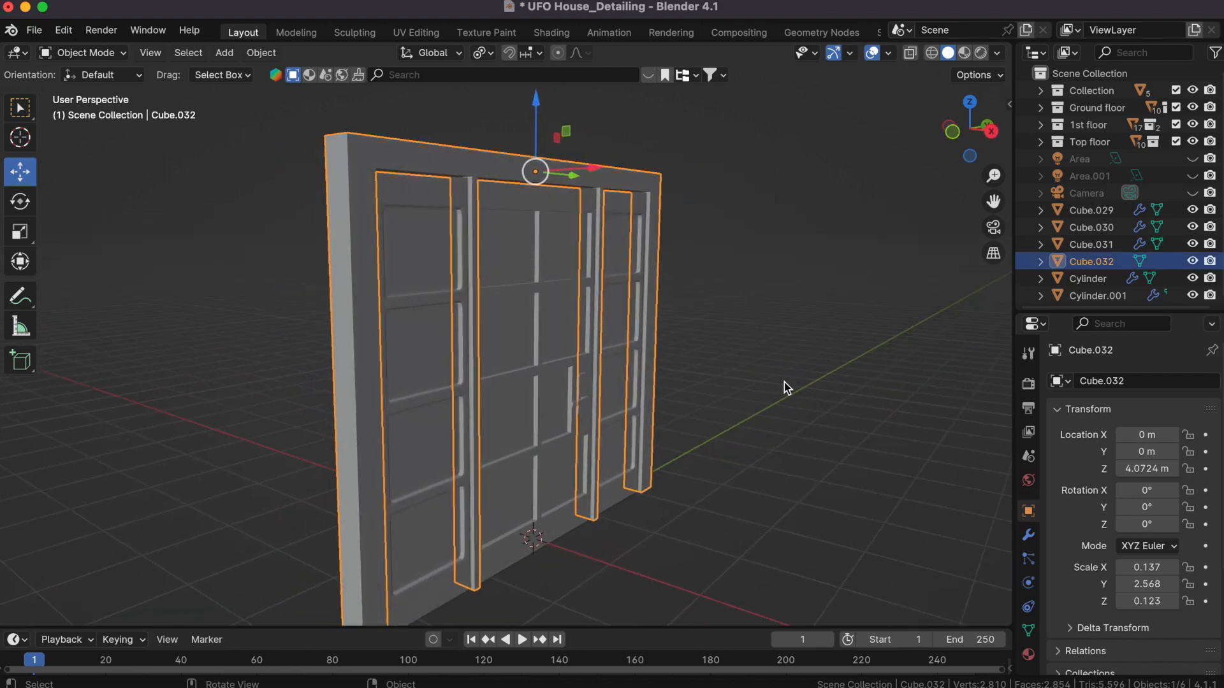
pyautogui.click(784, 383)
pyautogui.hscroll(5, 784, 383)
pyautogui.hscroll(5, 732, 413)
pyautogui.hscroll(3, 735, 418)
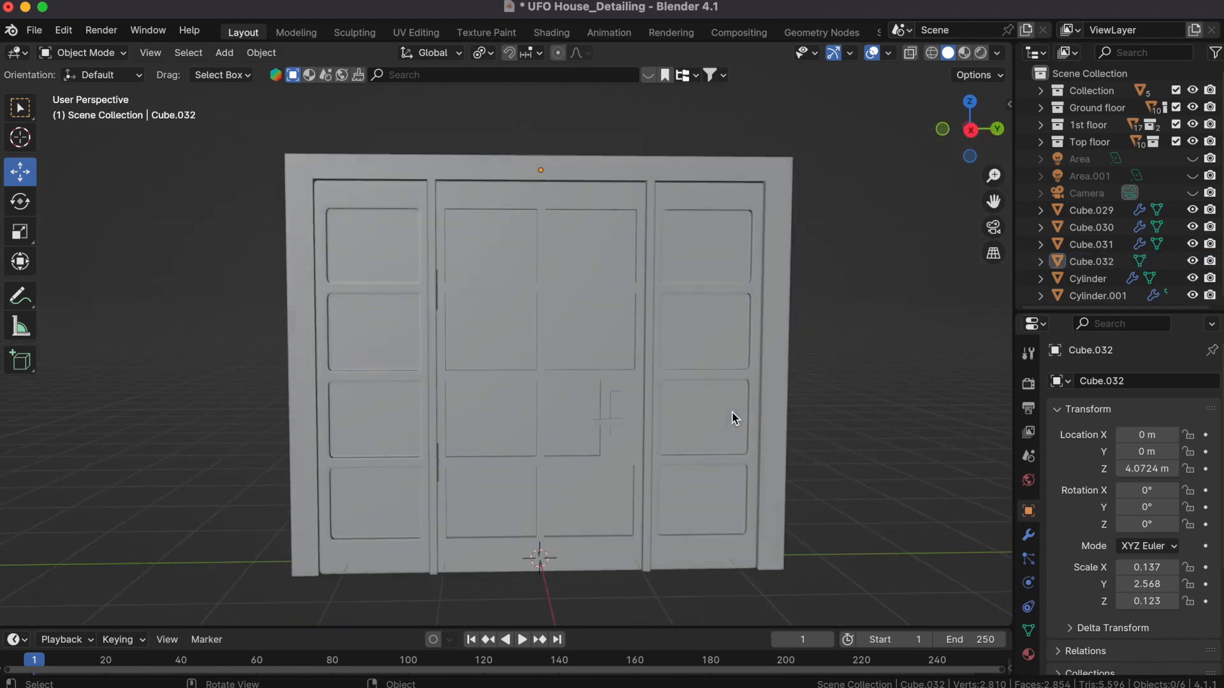
# Step: Select both hinge cylinders and stretch them along the global X axis so they stick out past the door frame
pyautogui.click(437, 306)
pyautogui.click(832, 415)
pyautogui.click(1091, 244)
pyautogui.click(1097, 296)
pyautogui.keyDown('shift'); pyautogui.click(1087, 279); pyautogui.keyUp('shift')
pyautogui.hscroll(-3, 503, 426)
pyautogui.hscroll(-5, 503, 426)
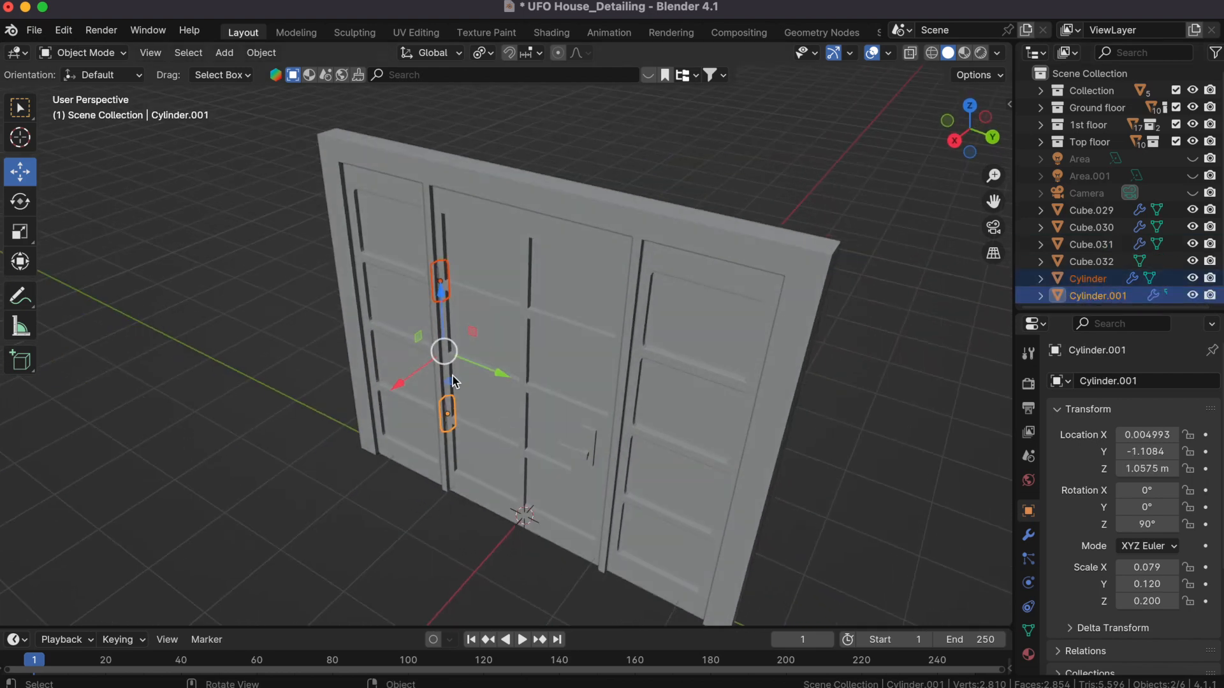
pyautogui.scroll(5, 454, 293)
pyautogui.press('s')
pyautogui.press('x')
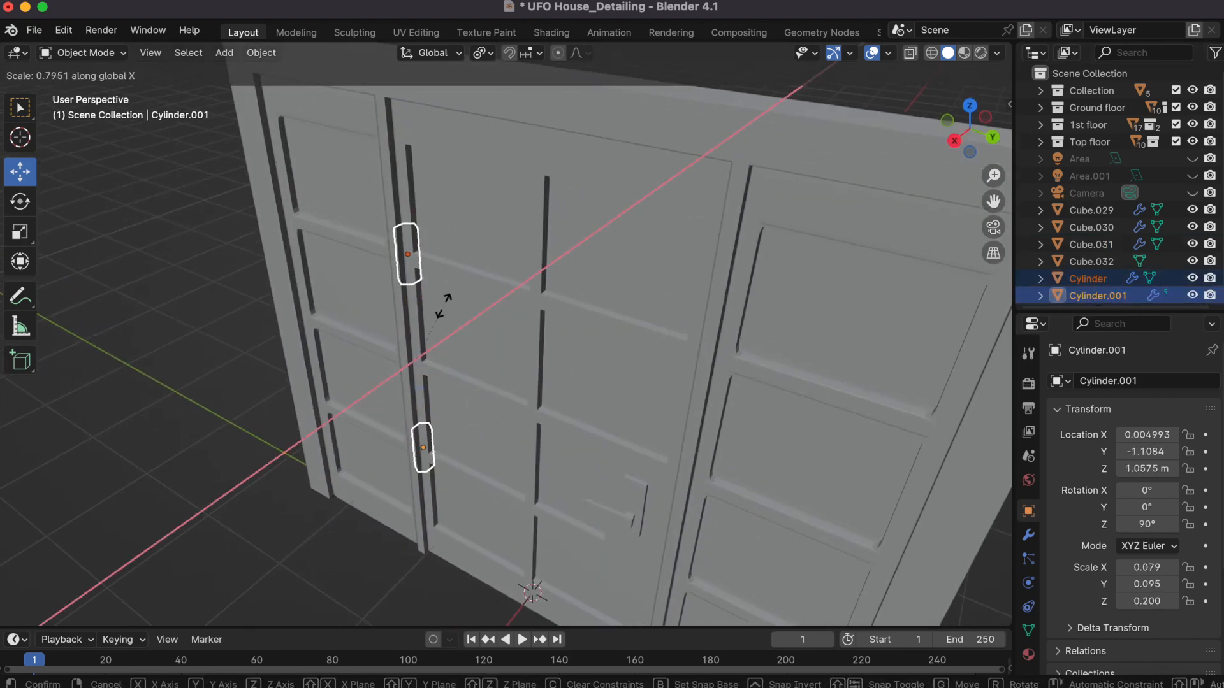
pyautogui.click(472, 269)
# Step: Move both hinges along Y to about -1.085 m, scale them down uniformly to about 0.066 × 0.139 × 0.167, and deselect them
pyautogui.moveTo(472, 269); pyautogui.dragTo(566, 354, button='middle')
pyautogui.press('g')
pyautogui.press('y')
pyautogui.click(477, 400)
pyautogui.press('s')
pyautogui.click(465, 397)
pyautogui.click(999, 440)
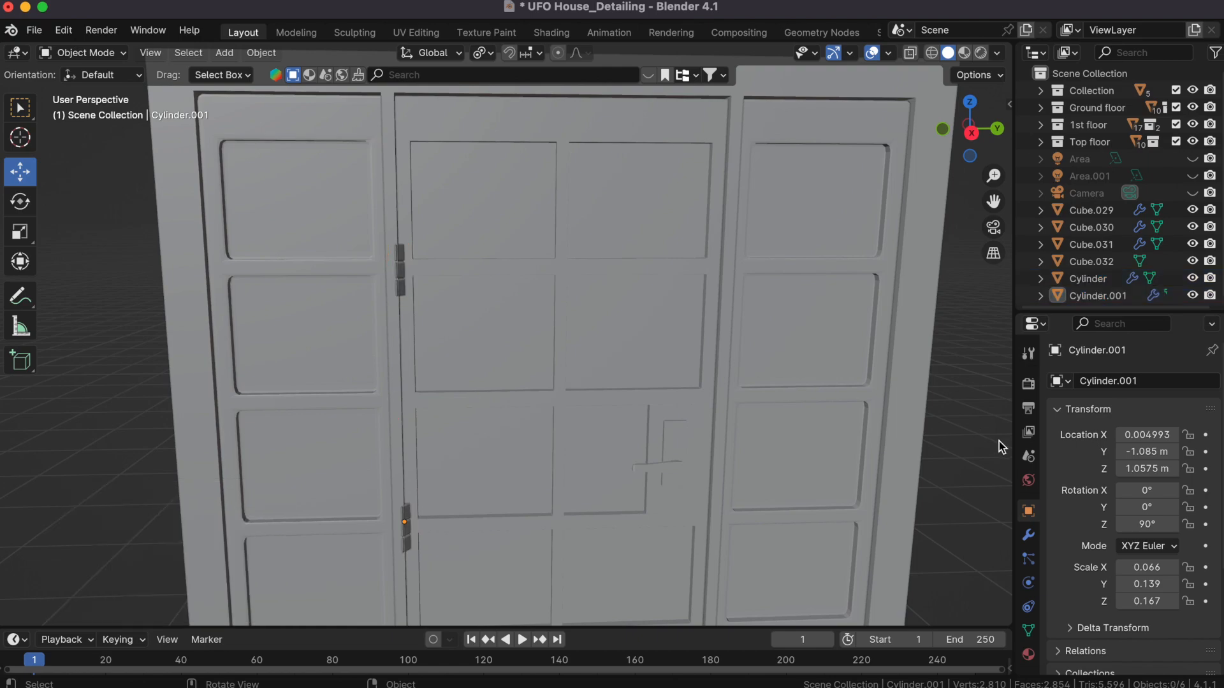
pyautogui.scroll(-3, 839, 369)
pyautogui.moveTo(861, 425); pyautogui.dragTo(862, 427, button='middle')
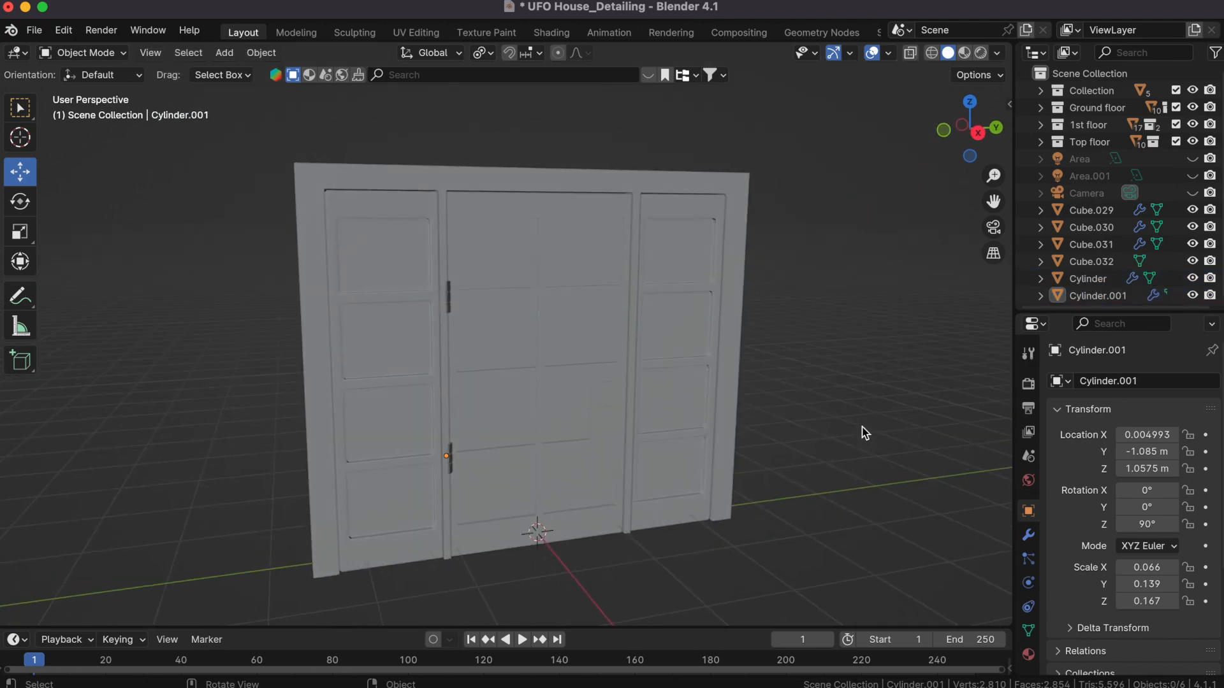